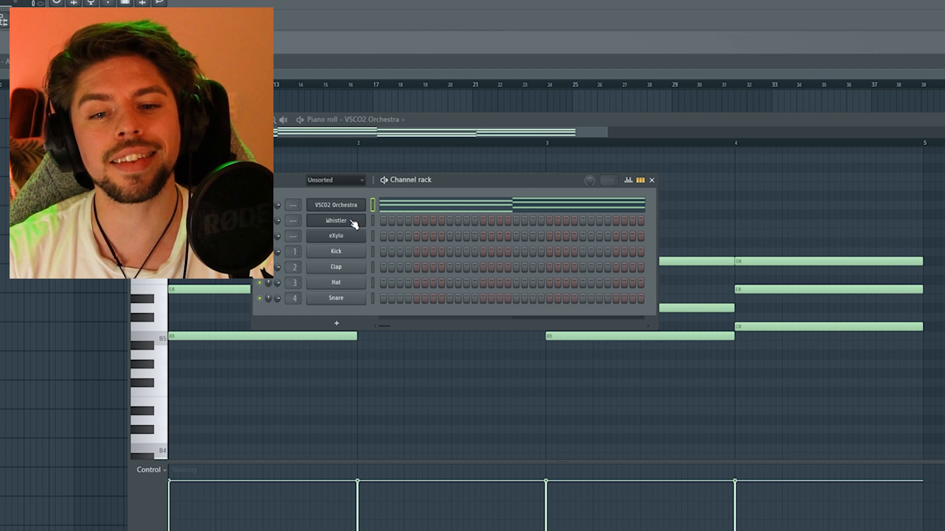
# Step: Open the Whistler instrument and move its window into clear view beside the Channel rack
pyautogui.click(354, 224)
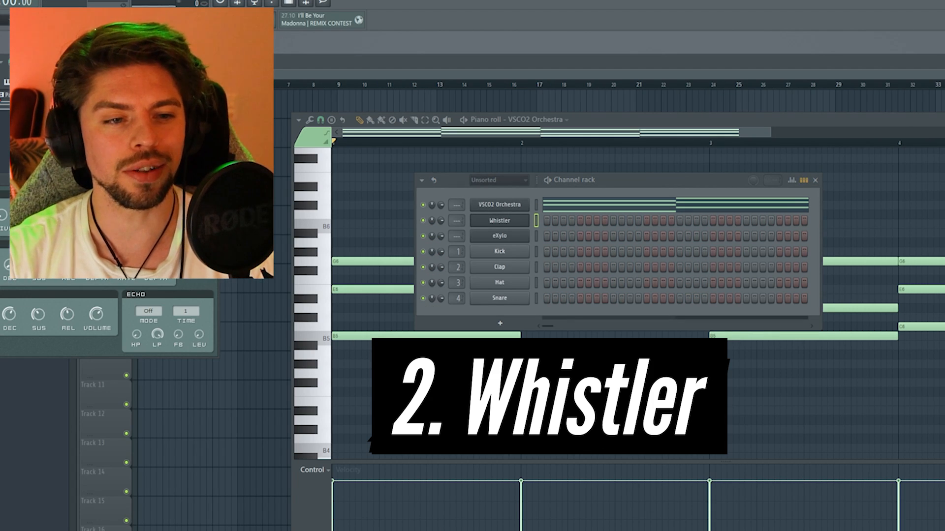
pyautogui.moveTo(82, 175); pyautogui.dragTo(337, 203)
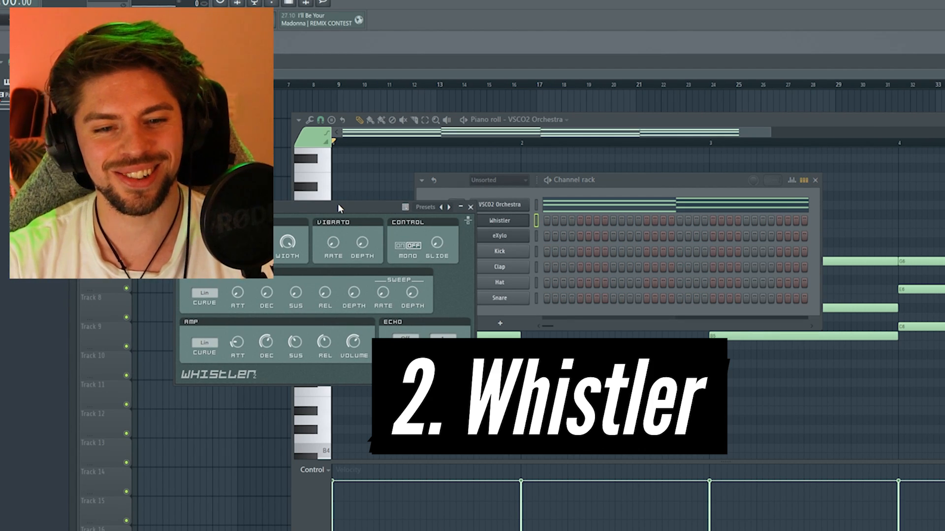
pyautogui.moveTo(338, 202); pyautogui.dragTo(515, 208)
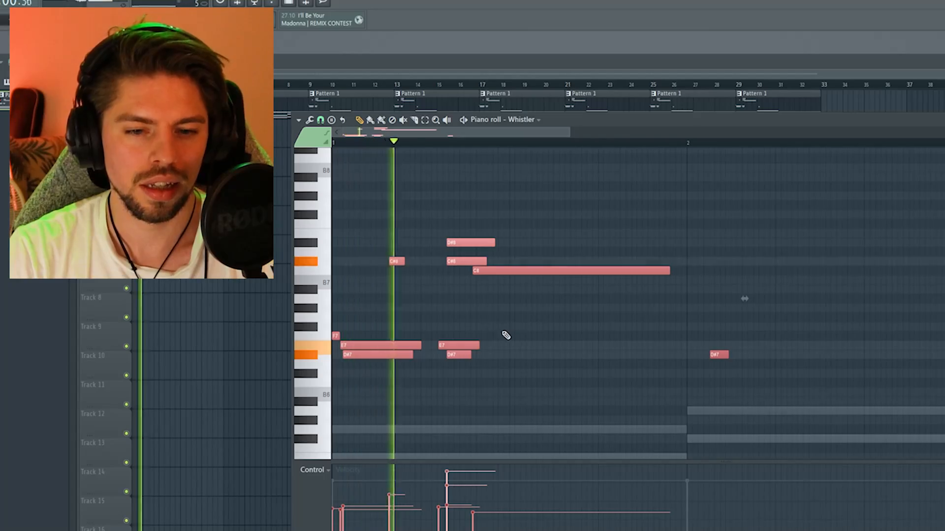
# Step: In the Whistler piano roll, remove the short F7 note at the start and turn the lone C#8 note into a longer C8
pyautogui.scroll(-2, 479, 344)
pyautogui.click(468, 333)
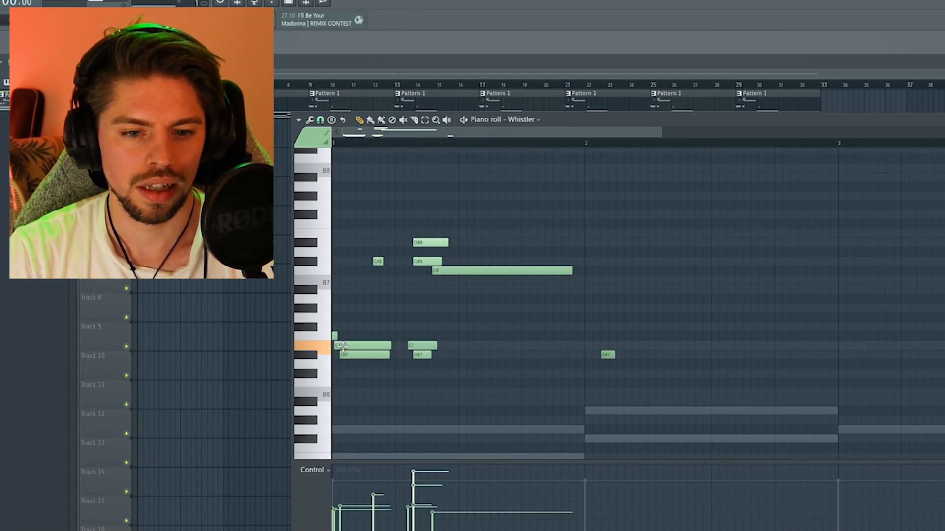
pyautogui.moveTo(363, 318); pyautogui.dragTo(367, 266)
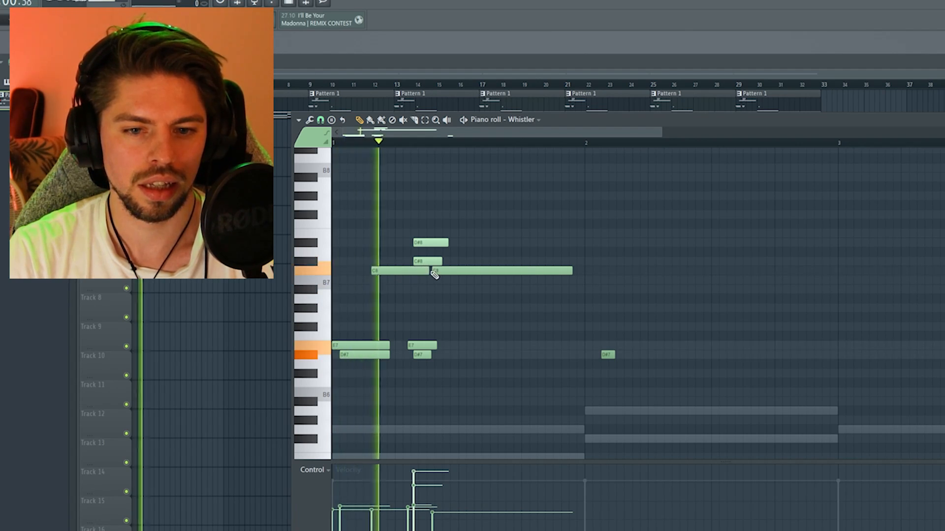
# Step: Select the recorded notes after the C8 note, transpose them down one semitone and play the melody
pyautogui.moveTo(428, 272); pyautogui.dragTo(644, 396)
pyautogui.scroll(-1, 644, 396)
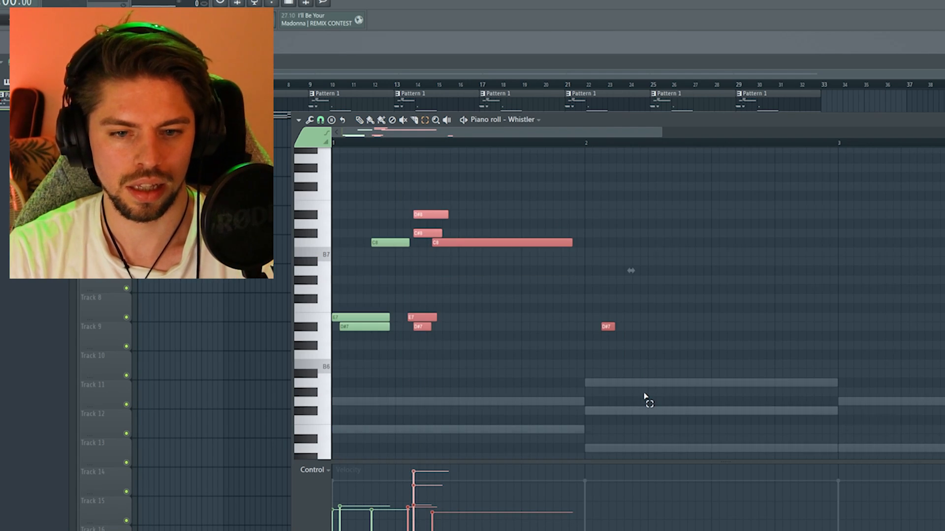
pyautogui.hotkey('shift', 'Down')
pyautogui.press('space')
pyautogui.keyDown('ctrl'); pyautogui.click(566, 350); pyautogui.keyUp('ctrl')
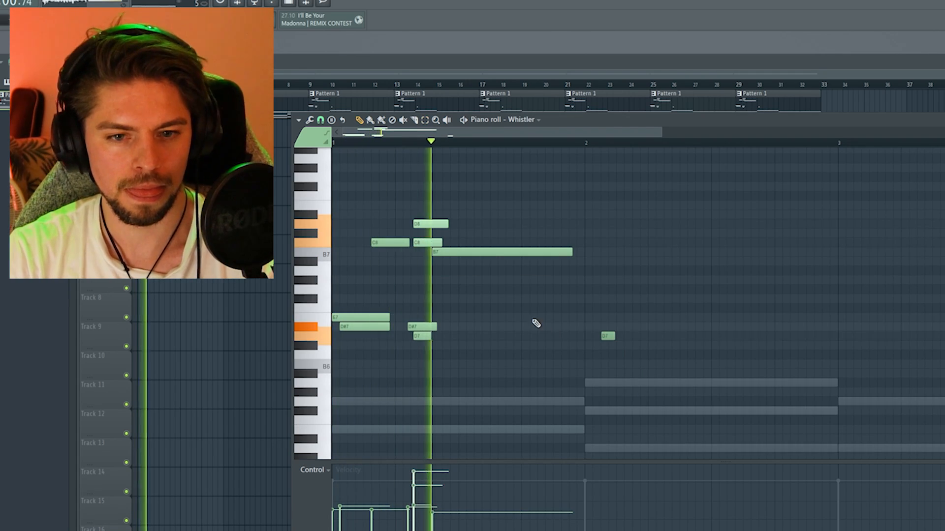
# Step: Delete the overlapping extra notes, leaving only E7, C8, D8 and B7, and nudge the D8 note slightly earlier
pyautogui.rightClick(431, 244)
pyautogui.moveTo(422, 223); pyautogui.dragTo(419, 224)
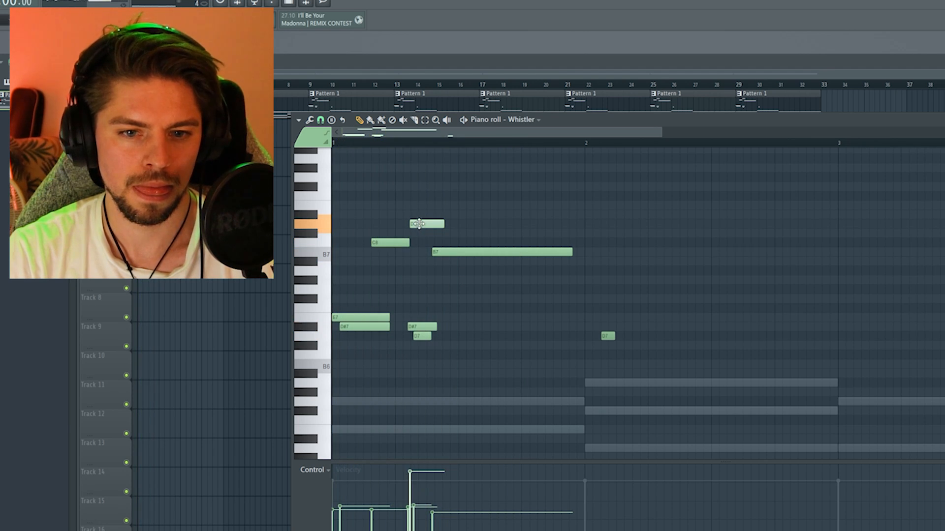
pyautogui.rightClick(421, 326)
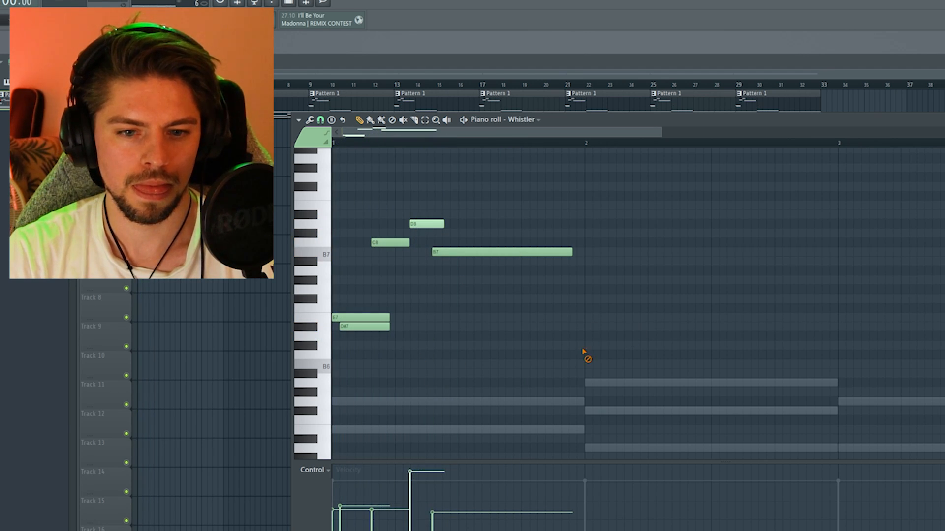
pyautogui.rightClick(374, 326)
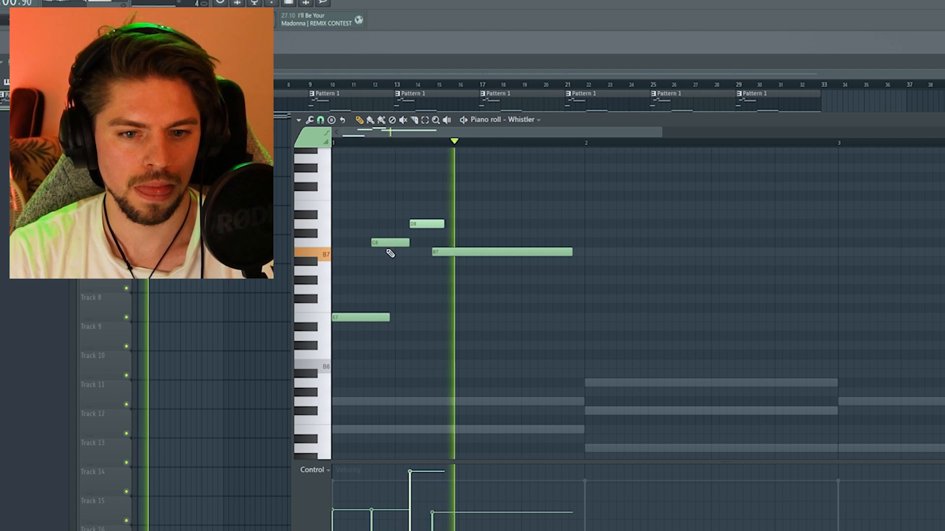
# Step: Trim the E7 note, shorten the C8 note with D8 directly after it, and quick-quantize all notes
pyautogui.press('space')
pyautogui.press('space')
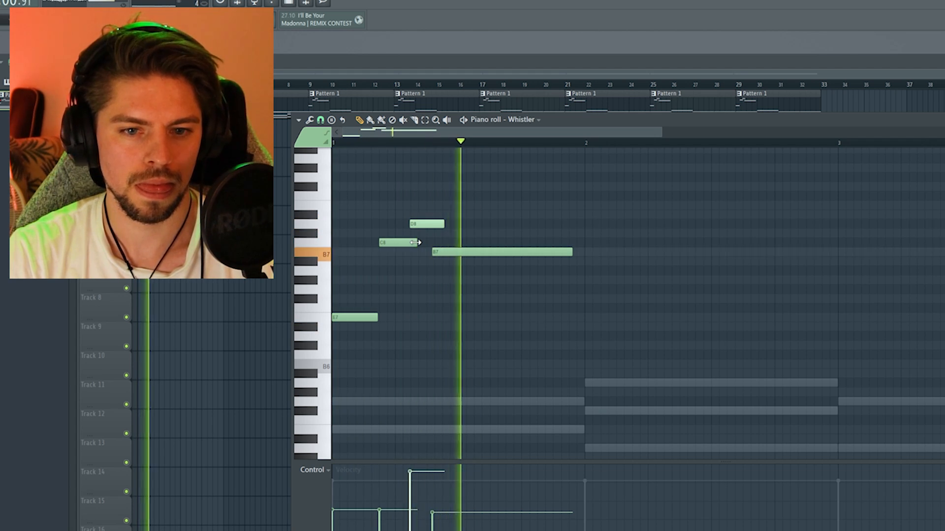
pyautogui.press('space')
pyautogui.moveTo(416, 242); pyautogui.dragTo(407, 225)
pyautogui.press('space')
pyautogui.press('space')
pyautogui.press('space')
pyautogui.hotkey('ctrl', 'a')
pyautogui.hotkey('ctrl', 'q')
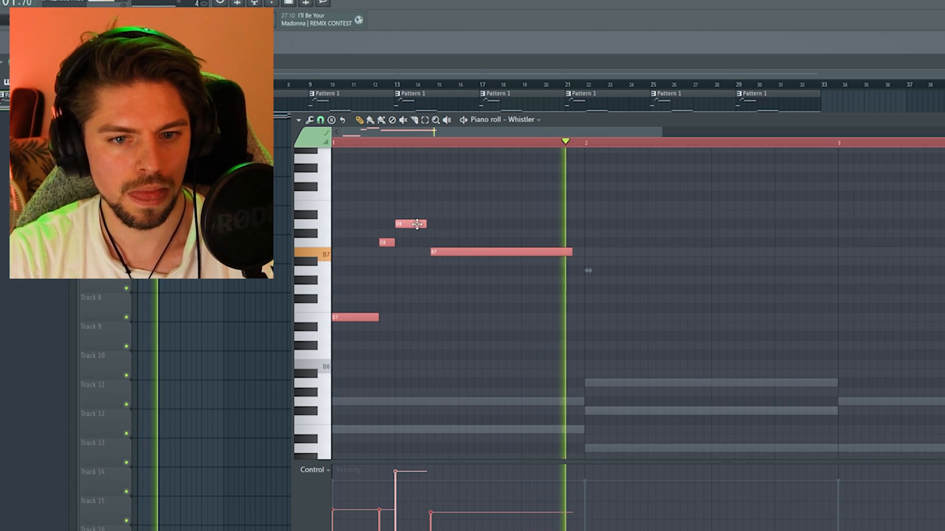
# Step: Move the long B7 note slightly earlier so it starts where the D8 note ends, and play the melody
pyautogui.press('space')
pyautogui.press('space')
pyautogui.click(469, 349)
pyautogui.press('space')
pyautogui.moveTo(445, 252); pyautogui.dragTo(441, 253)
pyautogui.press('space')
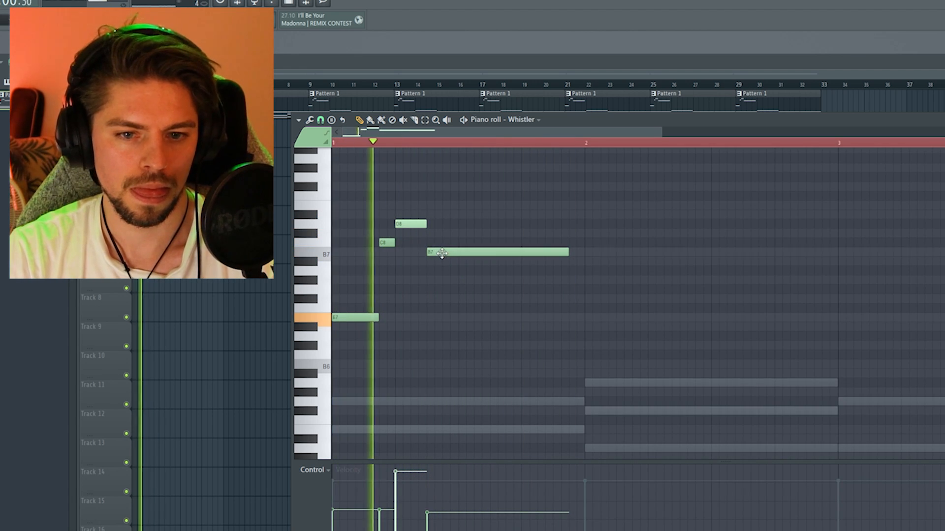
# Step: Shorten the B7 note to end within bar 1 and add an A7 note directly after it
pyautogui.press('space')
pyautogui.press('space')
pyautogui.moveTo(561, 253); pyautogui.dragTo(521, 274)
pyautogui.press('space')
pyautogui.click(524, 261)
pyautogui.press('space')
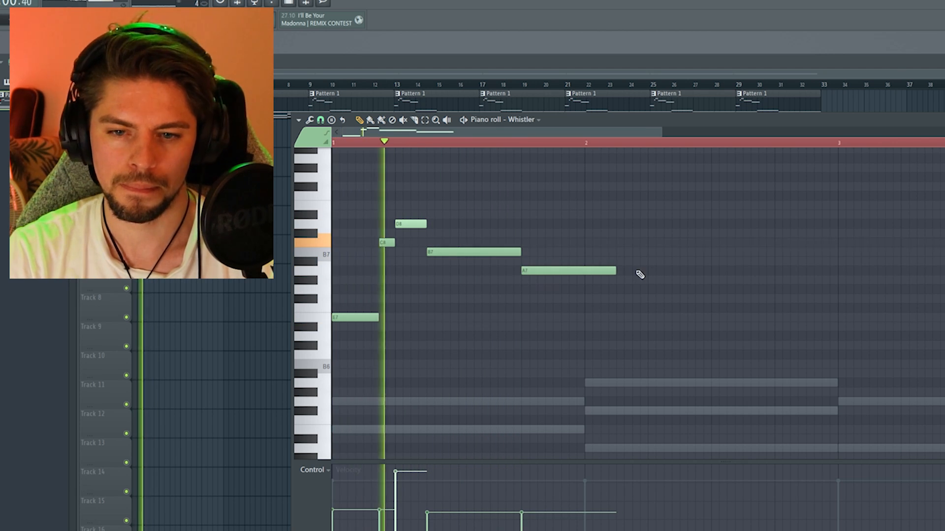
# Step: Extend the B7 note to the start of bar 2 and make the A7 note a short note beginning there
pyautogui.moveTo(618, 270)
pyautogui.mouseDown()
pyautogui.moveTo(550, 282)
pyautogui.moveTo(608, 271)
pyautogui.mouseUp()
pyautogui.press('space')
pyautogui.press('space')
pyautogui.press('space')
pyautogui.press('space')
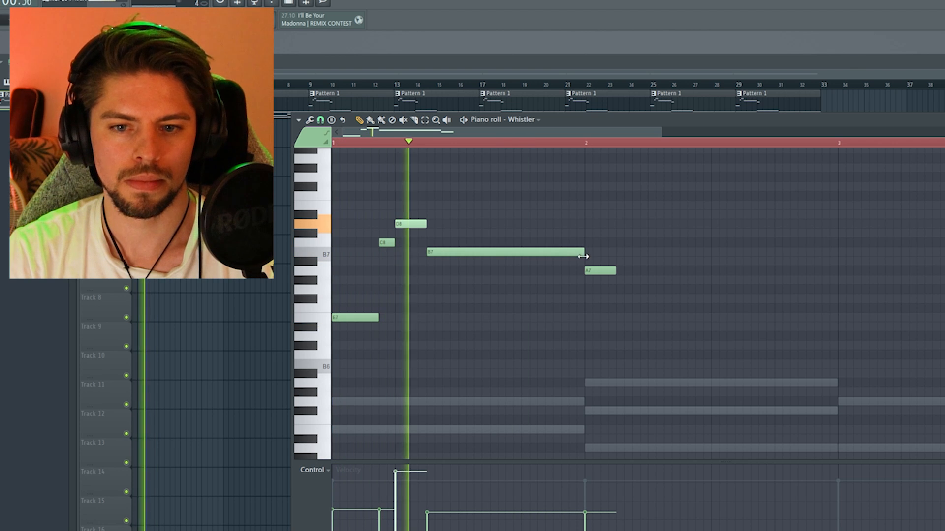
pyautogui.press('space')
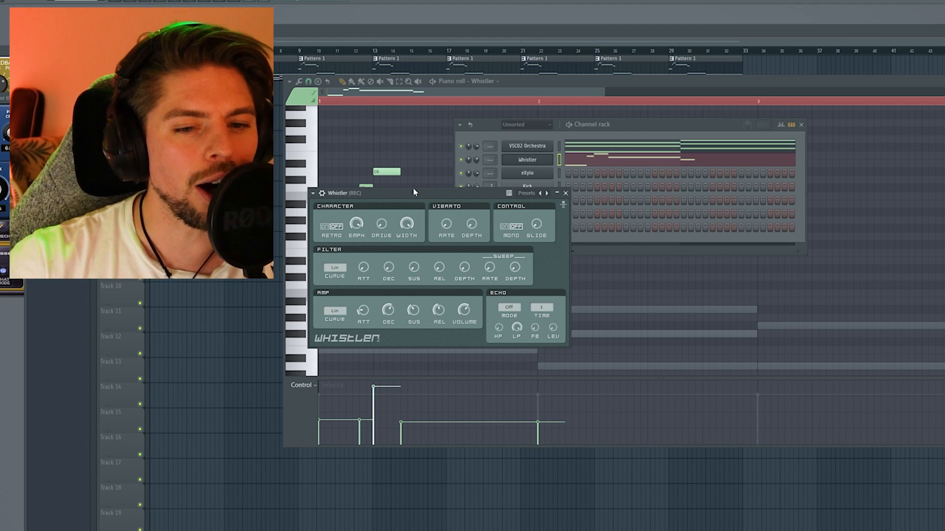
# Step: Arrange the Whistler window and the Channel rack side by side, and switch on Whistler's mono mode
pyautogui.moveTo(442, 193); pyautogui.dragTo(422, 156)
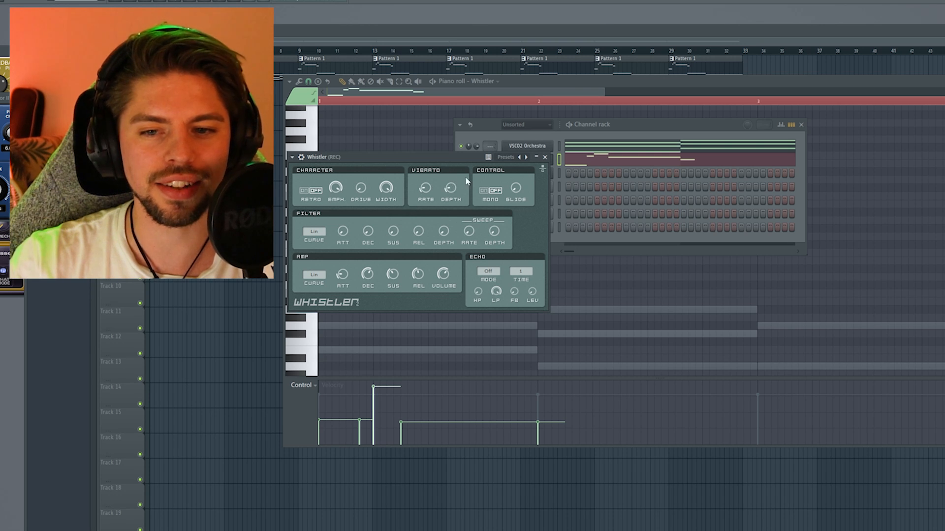
pyautogui.moveTo(655, 129); pyautogui.dragTo(747, 127)
pyautogui.press('space')
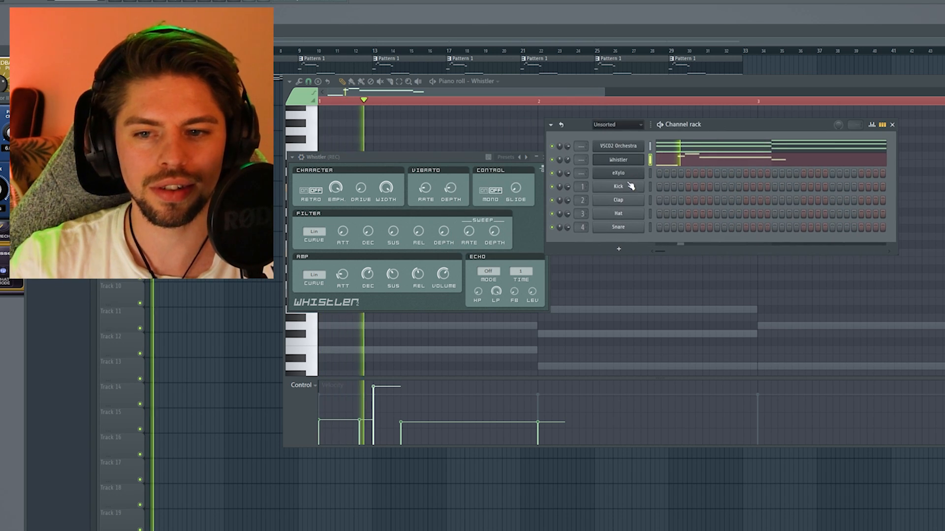
pyautogui.press('space')
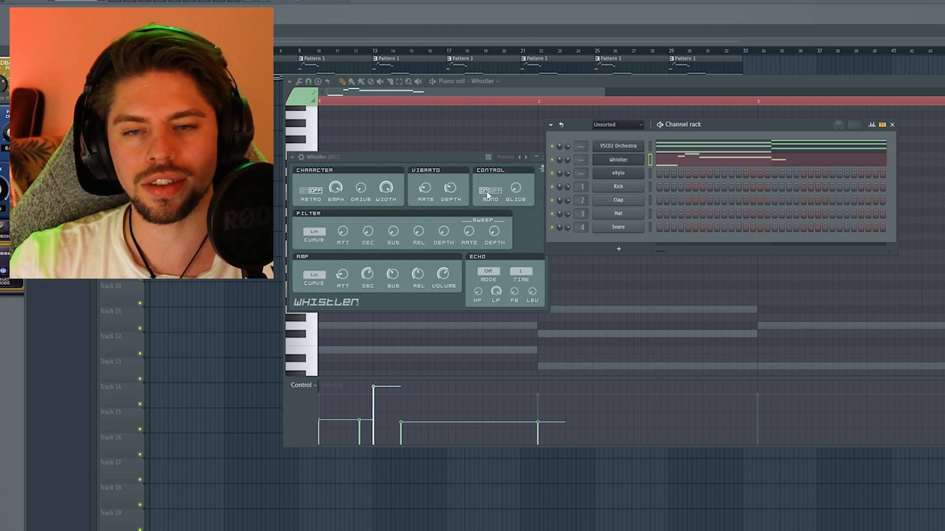
# Step: Extend the C8 note so it overlaps the start of the D8 note, and reopen the Whistler settings
pyautogui.click(702, 159)
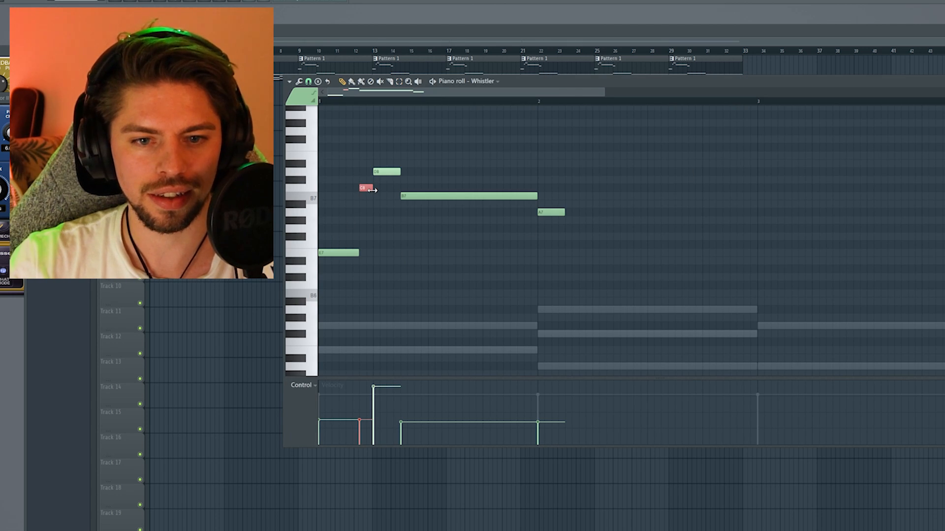
pyautogui.press('space')
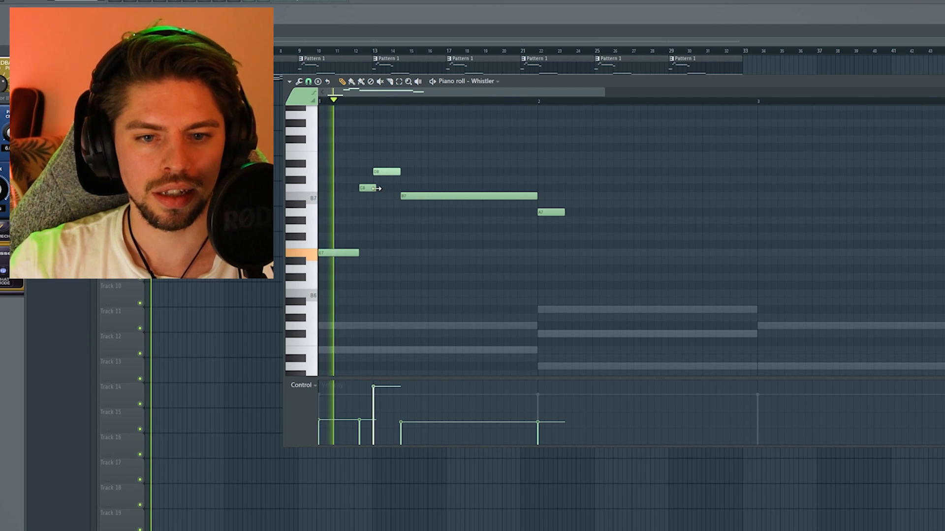
pyautogui.press('F6')
pyautogui.click(619, 160)
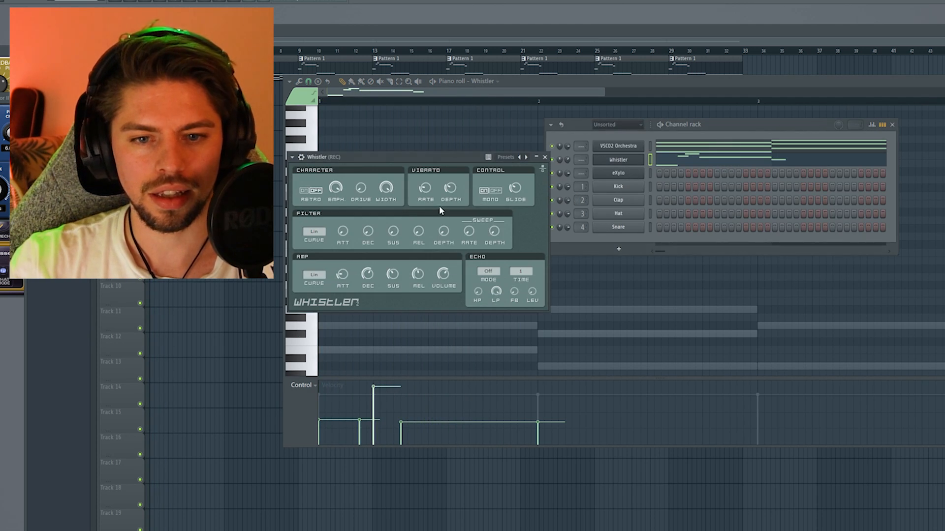
# Step: Play back the Whistler melody to check the glide between the overlapping notes
pyautogui.press('space')
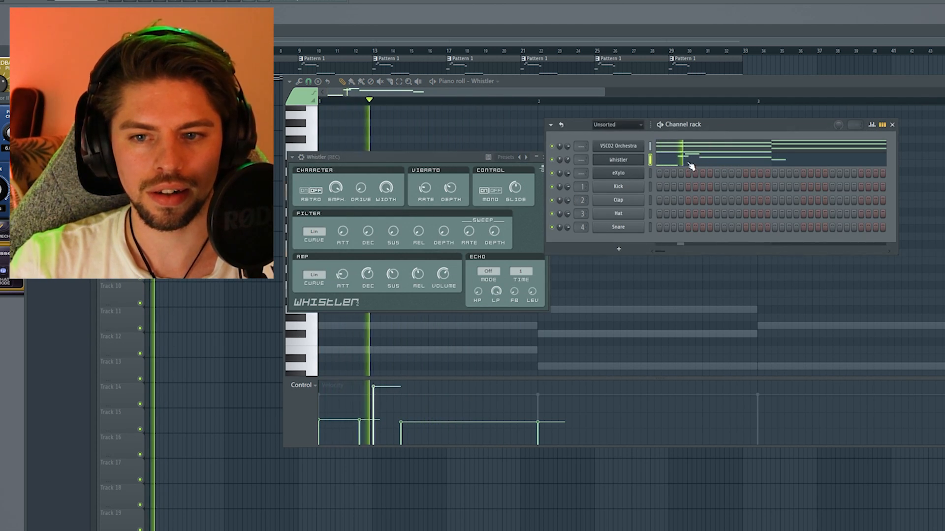
pyautogui.click(687, 162)
pyautogui.press('space')
pyautogui.press('space')
pyautogui.click(675, 162)
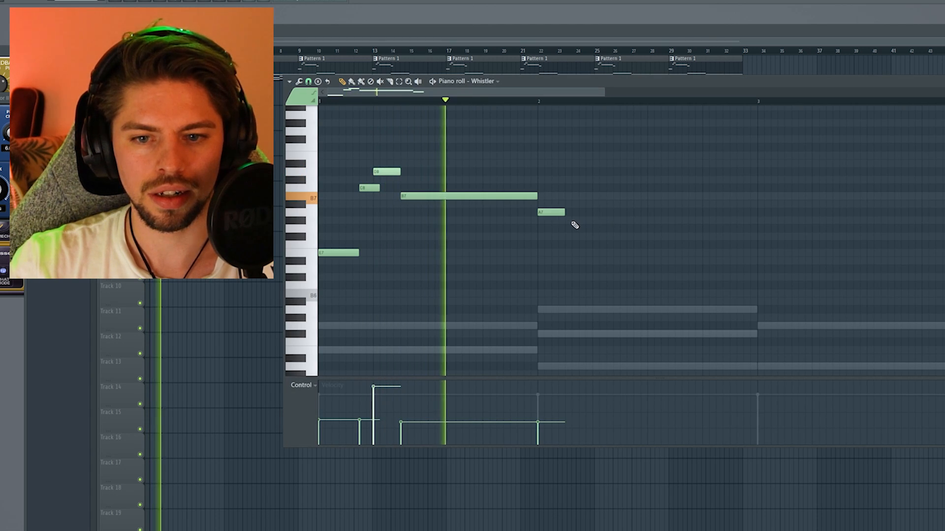
pyautogui.press('space')
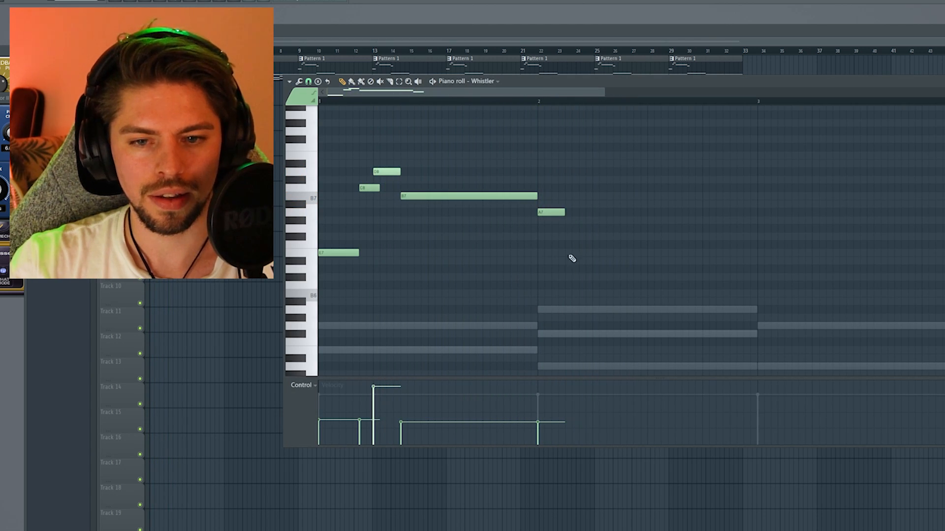
# Step: Copy the four melody notes of bar 1 to bar 2 so the phrase starts on A7, and play it
pyautogui.moveTo(591, 273); pyautogui.dragTo(319, 213)
pyautogui.moveTo(319, 135); pyautogui.dragTo(450, 281)
pyautogui.hotkey('ctrl', 'c')
pyautogui.hotkey('ctrl', 'v')
pyautogui.hotkey('shift', 'Right')
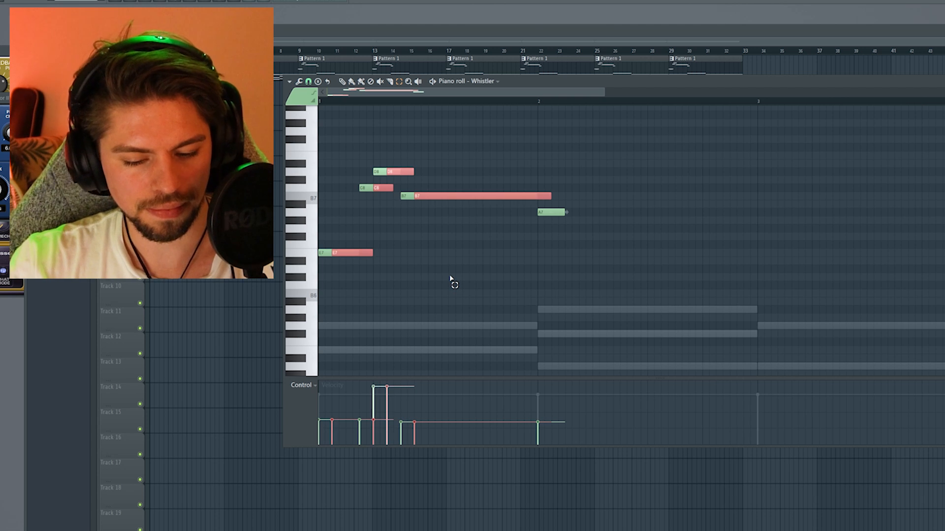
pyautogui.moveTo(358, 252); pyautogui.dragTo(554, 204)
pyautogui.press('space')
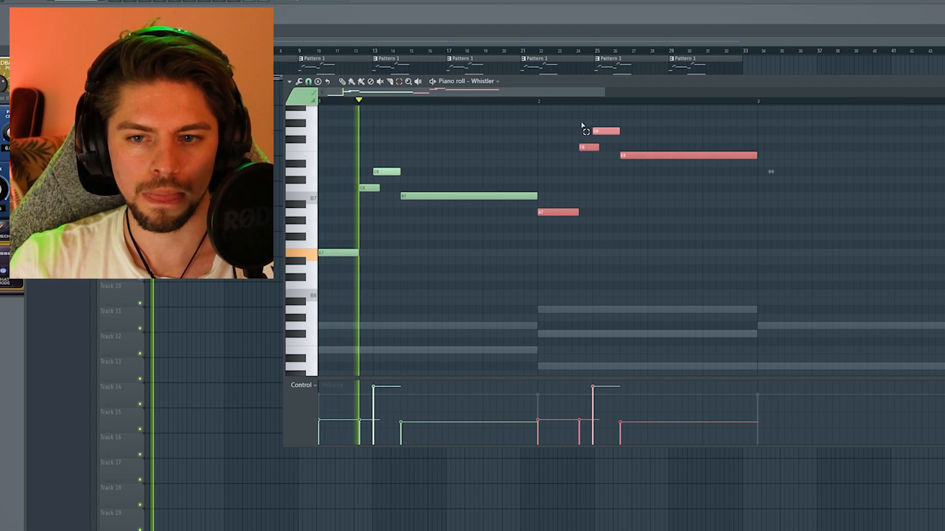
# Step: Transpose the last three notes of the bar 2 phrase down six semitones
pyautogui.moveTo(581, 121); pyautogui.dragTo(784, 188)
pyautogui.hotkey('shift', 'Down')
pyautogui.hotkey('shift', 'Down')
pyautogui.hotkey('shift', 'Down')
pyautogui.hotkey('shift', 'Down')
pyautogui.hotkey('shift', 'Down')
pyautogui.hotkey('shift', 'Down')
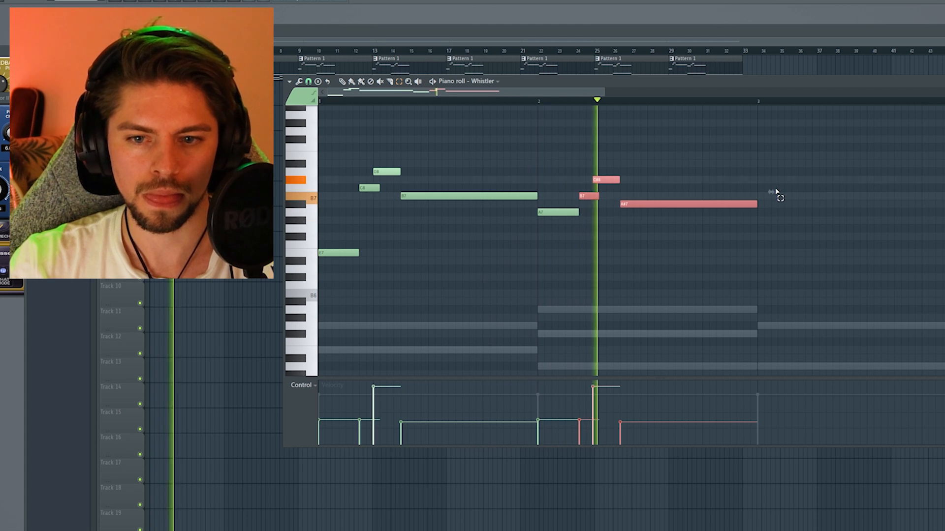
pyautogui.press('space')
pyautogui.click(675, 247)
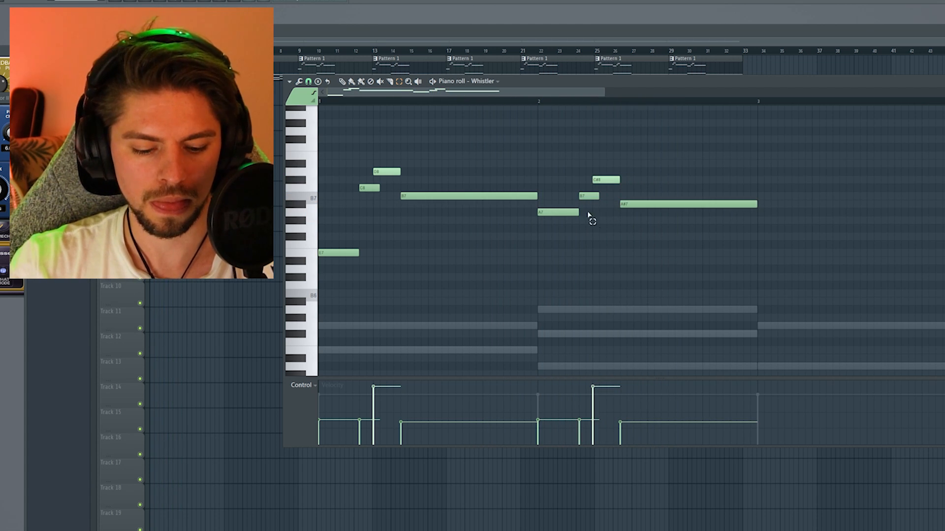
# Step: Repitch the four notes in bar 2 to G7, A7, B7 and A7
pyautogui.press('p')
pyautogui.moveTo(589, 210); pyautogui.dragTo(589, 215)
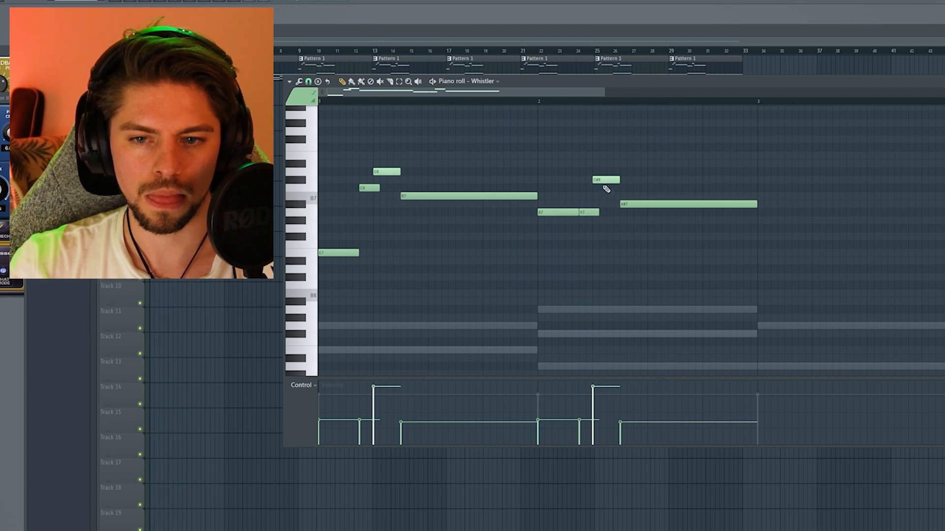
pyautogui.moveTo(604, 180); pyautogui.dragTo(564, 235)
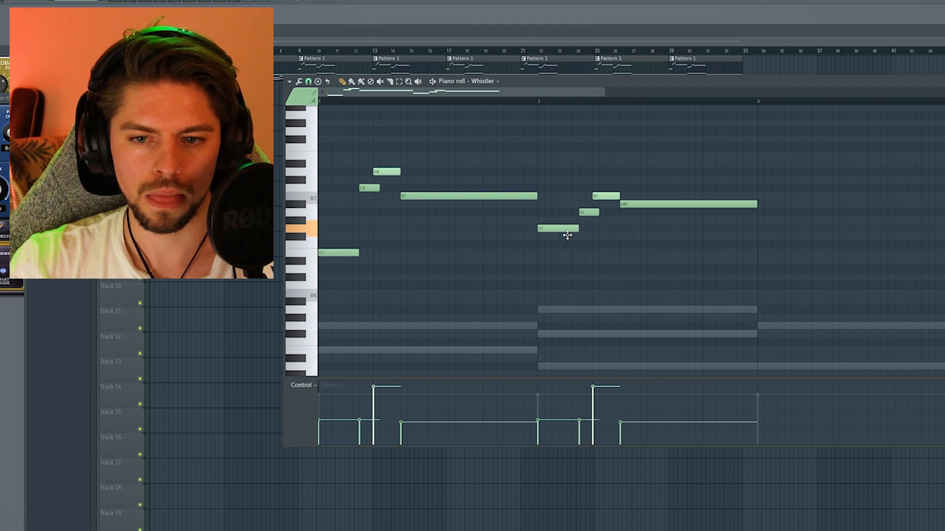
pyautogui.moveTo(645, 202); pyautogui.dragTo(644, 210)
# Step: Copy the whole two-bar melody and place the copy at bar 3, starting on G7
pyautogui.hotkey('ctrl', 'a')
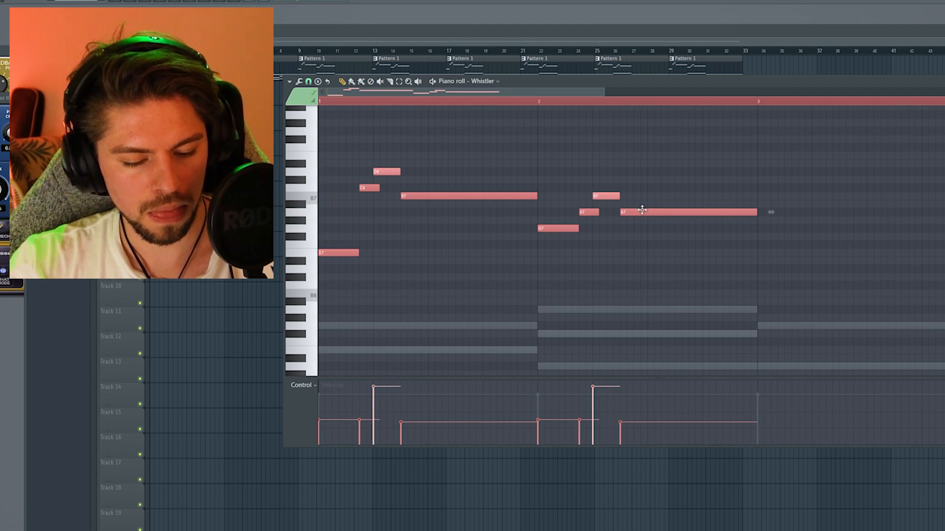
pyautogui.hotkey('ctrl', 'c')
pyautogui.hotkey('ctrl', 'v')
pyautogui.moveTo(355, 253); pyautogui.dragTo(777, 227)
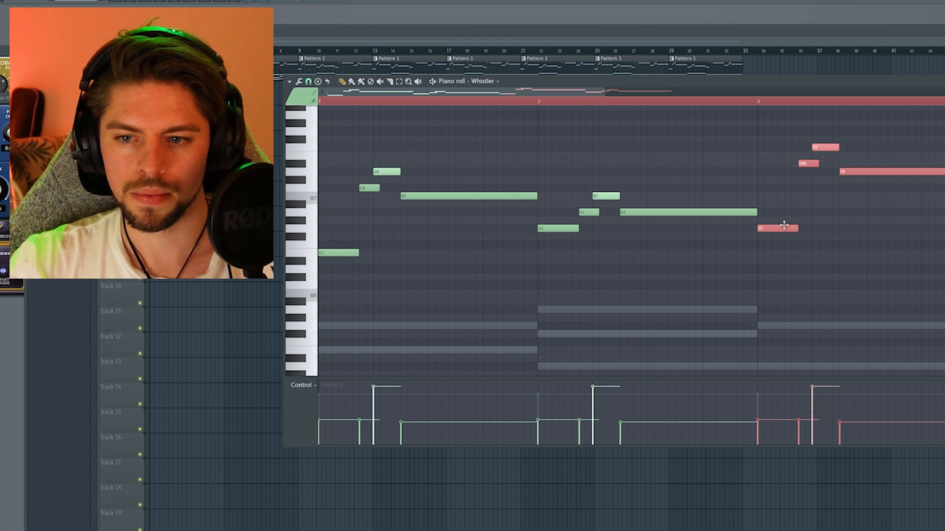
# Step: Lower the second note of bar 3 to D8 and the third note to E8
pyautogui.click(776, 226)
pyautogui.scroll(-2, 710, 192)
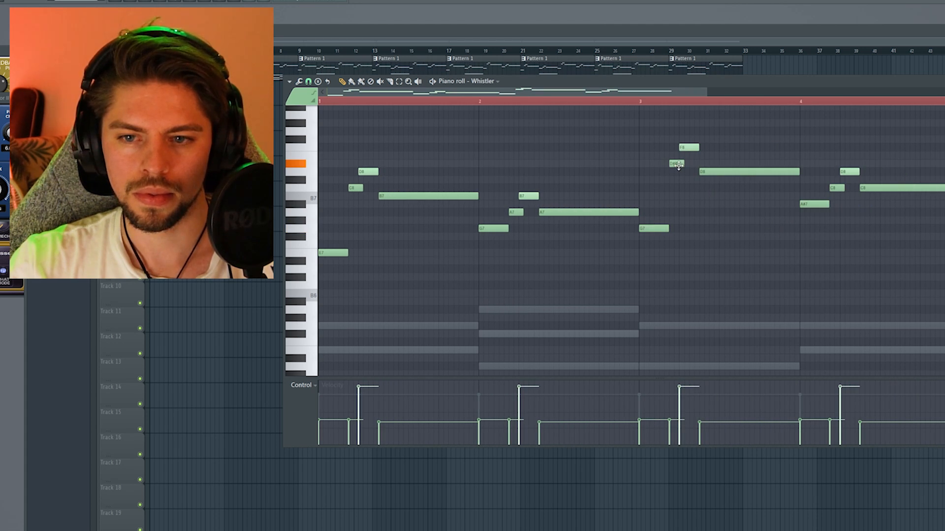
pyautogui.moveTo(688, 150); pyautogui.dragTo(687, 158)
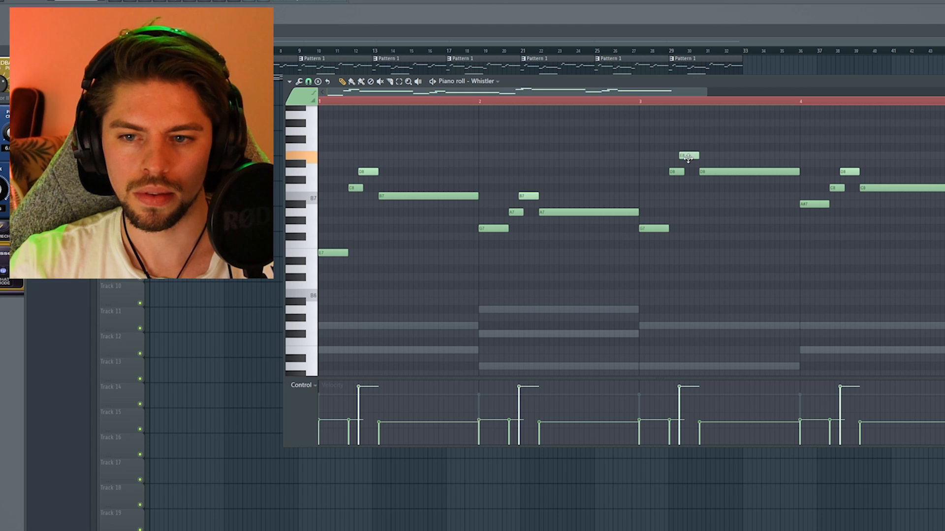
# Step: Lower the first note of bar 4 to E7 and transpose the bar's remaining three notes down five semitones
pyautogui.moveTo(815, 206); pyautogui.dragTo(814, 254)
pyautogui.moveTo(824, 171); pyautogui.dragTo(917, 218)
pyautogui.hotkey('shift', 'Down')
pyautogui.hotkey('shift', 'Down')
pyautogui.hotkey('shift', 'Down')
pyautogui.hotkey('shift', 'Down')
pyautogui.hotkey('shift', 'Down')
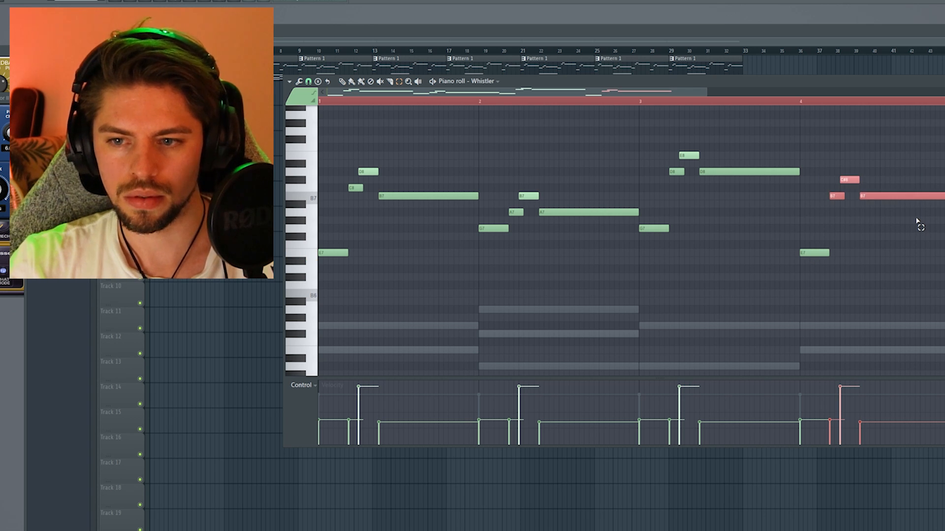
pyautogui.click(867, 266)
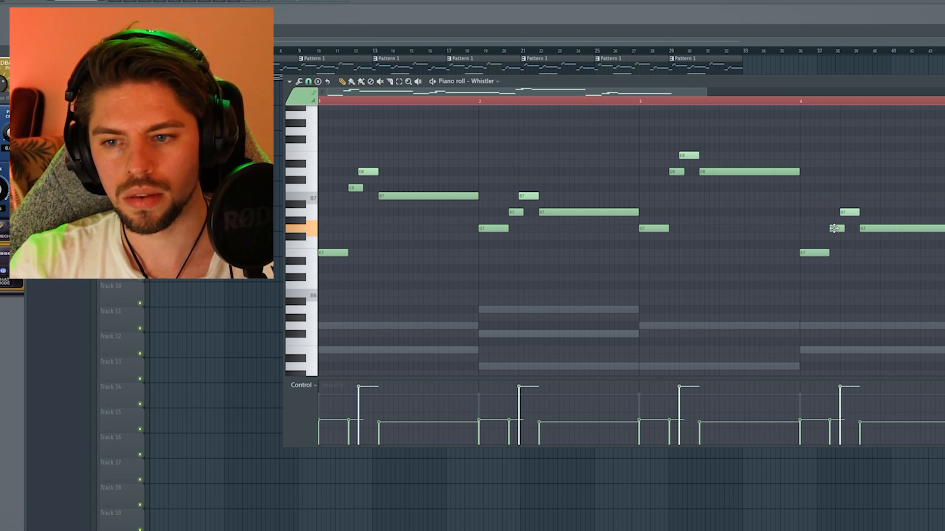
# Step: Raise the last three notes of bar 4 to C8, D8 and C8
pyautogui.moveTo(834, 228); pyautogui.dragTo(833, 211)
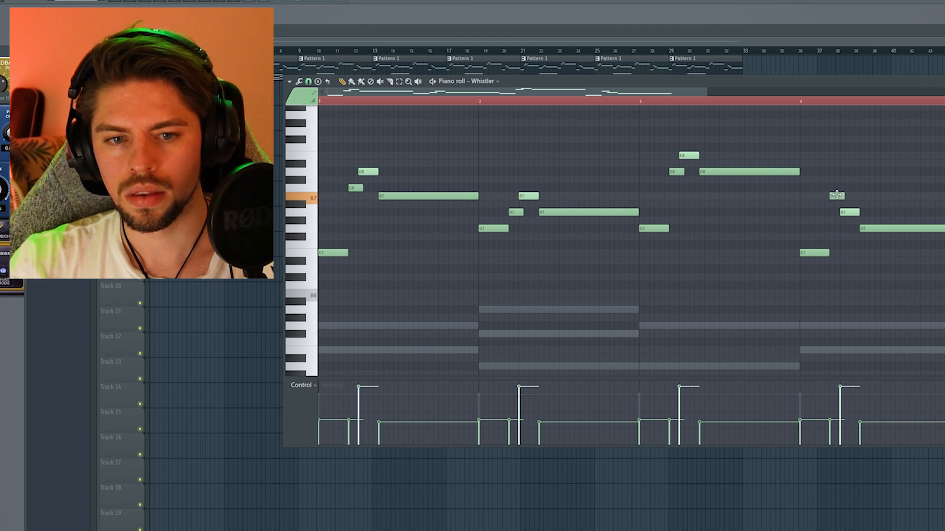
pyautogui.moveTo(844, 212); pyautogui.dragTo(838, 184)
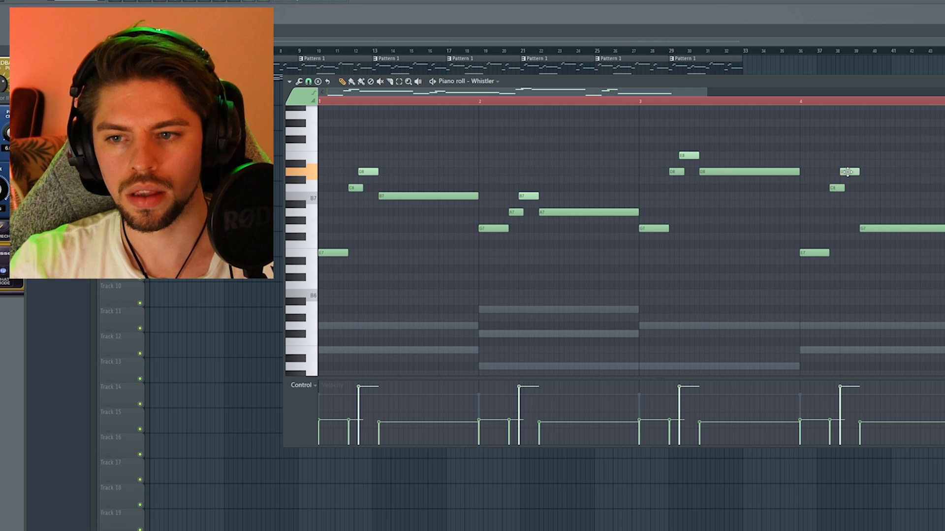
pyautogui.moveTo(869, 231); pyautogui.dragTo(868, 182)
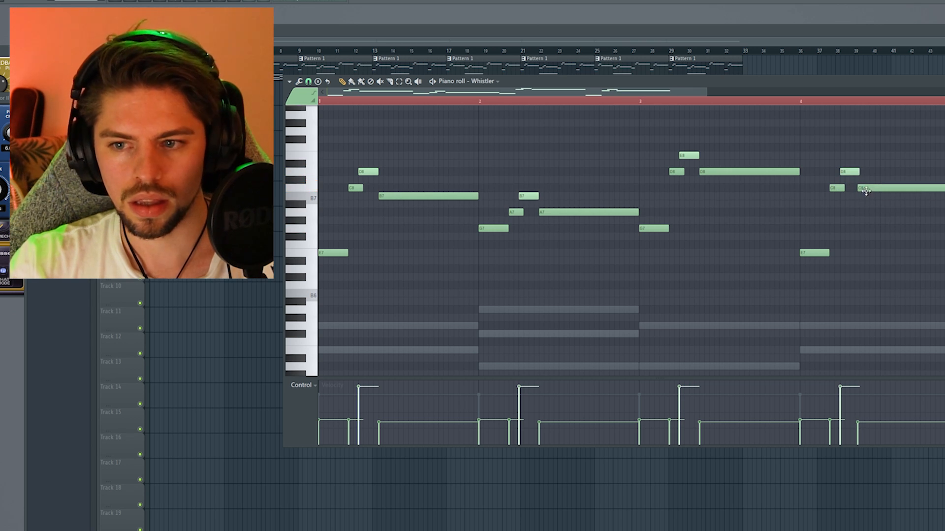
# Step: Play back the melody and audition the Whistler instrument's Retro option, leaving it off
pyautogui.press('space')
pyautogui.press('F6')
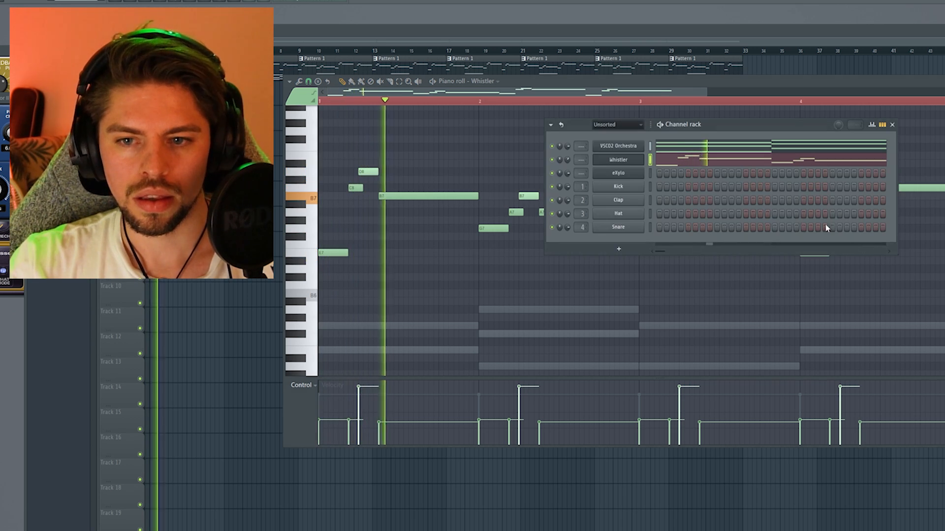
pyautogui.click(618, 159)
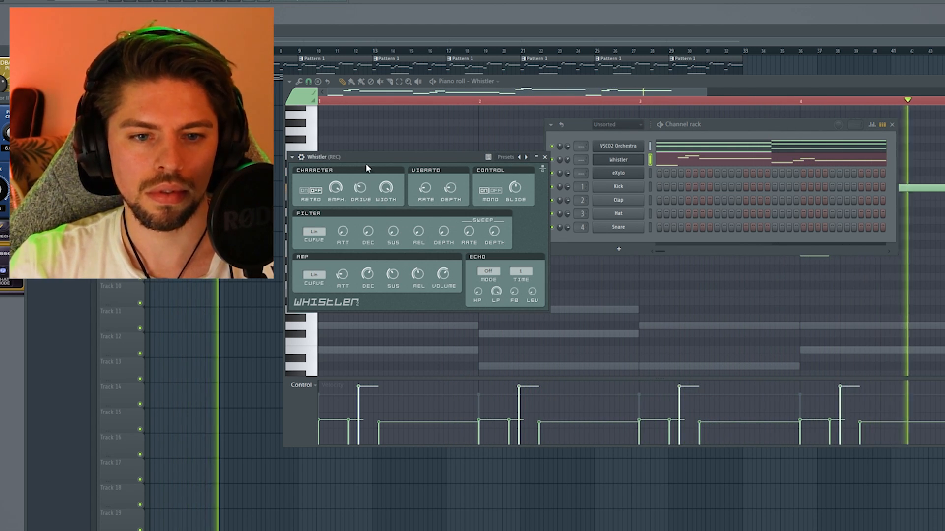
pyautogui.click(303, 191)
pyautogui.click(304, 191)
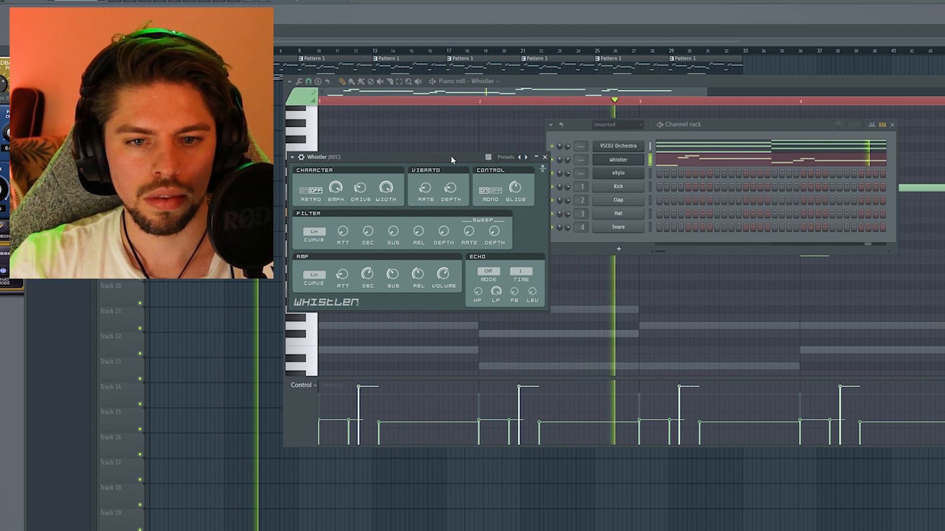
# Step: Widen the channel rack to show more of the pattern and reposition it above the piano roll
pyautogui.moveTo(748, 125); pyautogui.dragTo(755, 117)
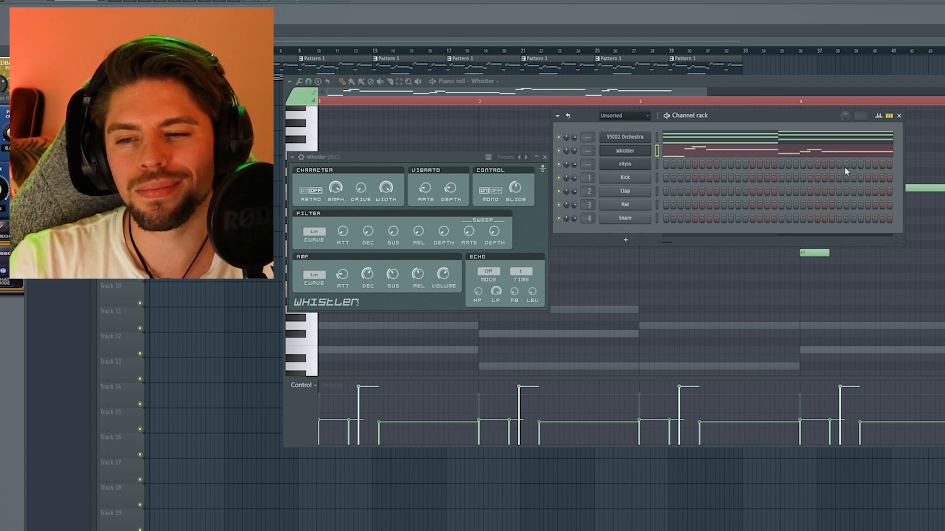
pyautogui.moveTo(904, 189); pyautogui.dragTo(944, 189)
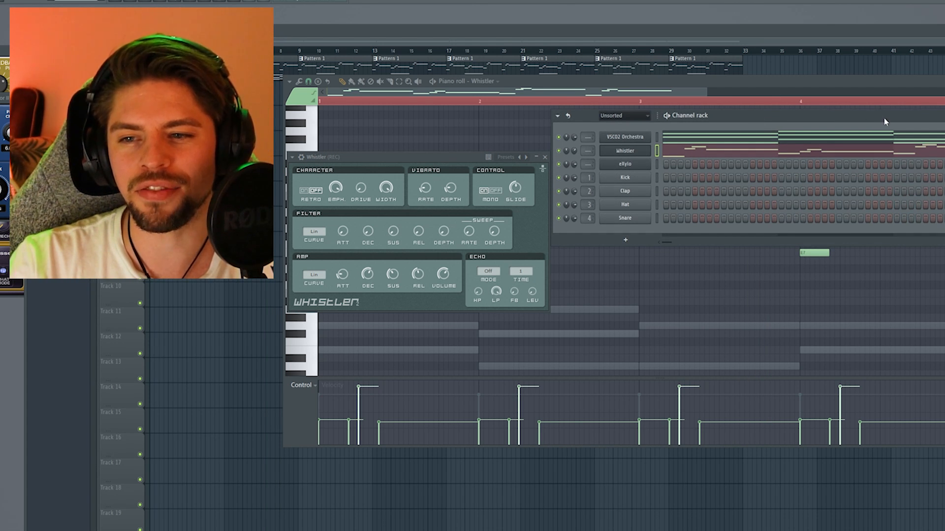
pyautogui.moveTo(884, 119); pyautogui.dragTo(657, 130)
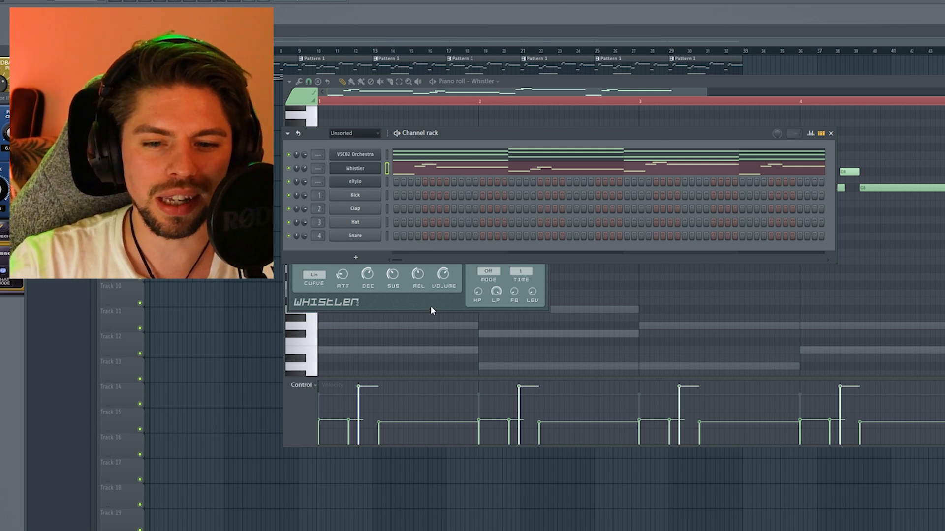
pyautogui.moveTo(523, 136); pyautogui.dragTo(611, 25)
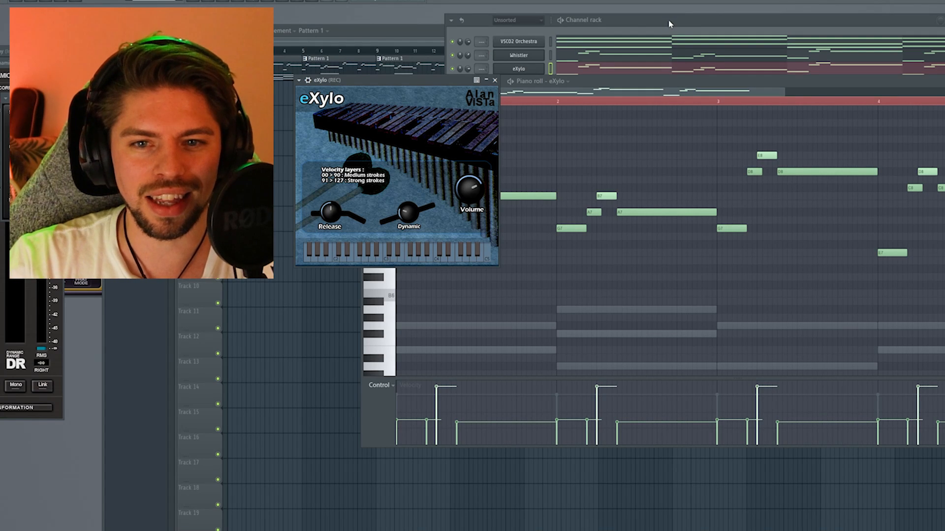
pyautogui.moveTo(687, 23); pyautogui.dragTo(729, 62)
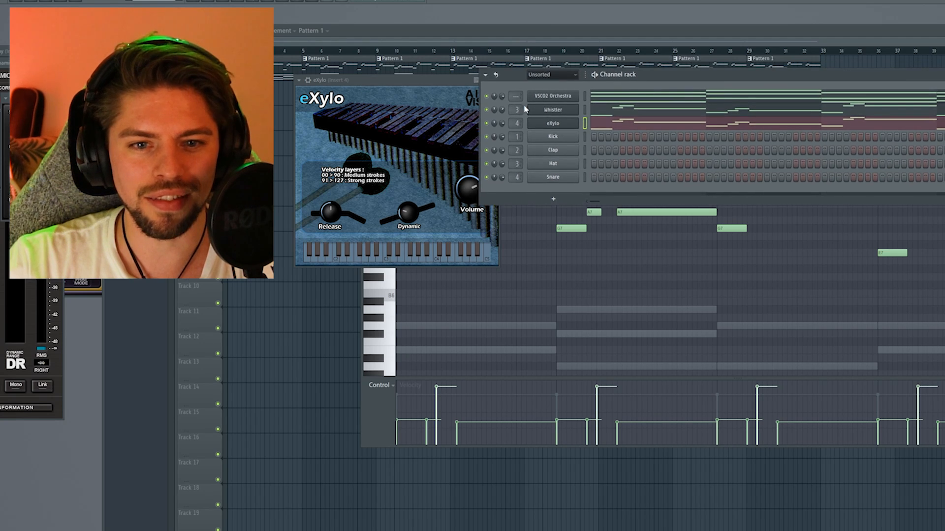
pyautogui.moveTo(735, 66); pyautogui.dragTo(731, 86)
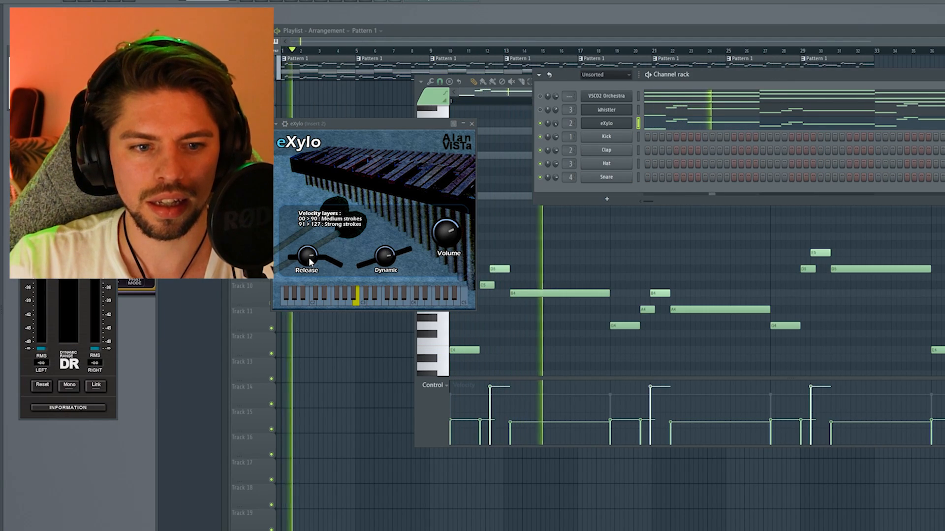
# Step: Audition the eXylo melody with the orchestra and Whistler channels muted, moving the channel rack slightly lower
pyautogui.press('space')
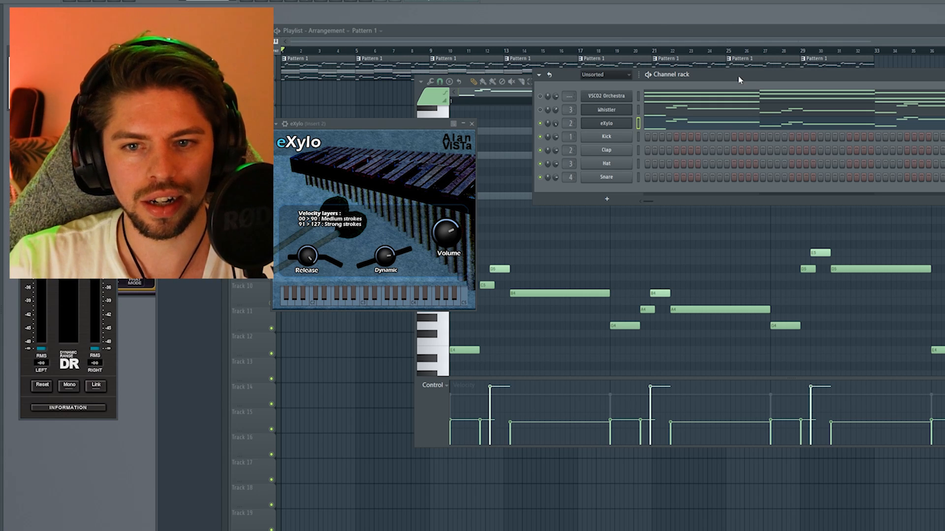
pyautogui.press('space')
pyautogui.press('space')
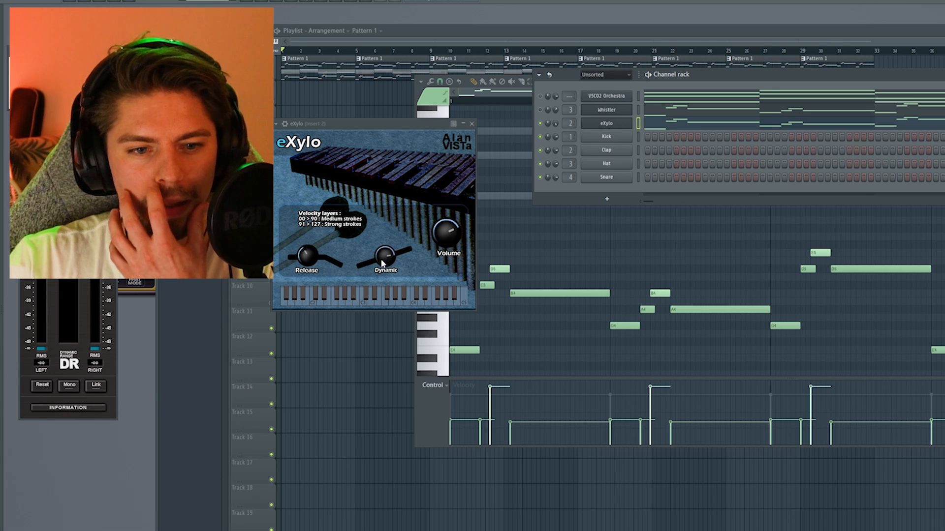
pyautogui.moveTo(760, 74); pyautogui.dragTo(756, 117)
pyautogui.press('space')
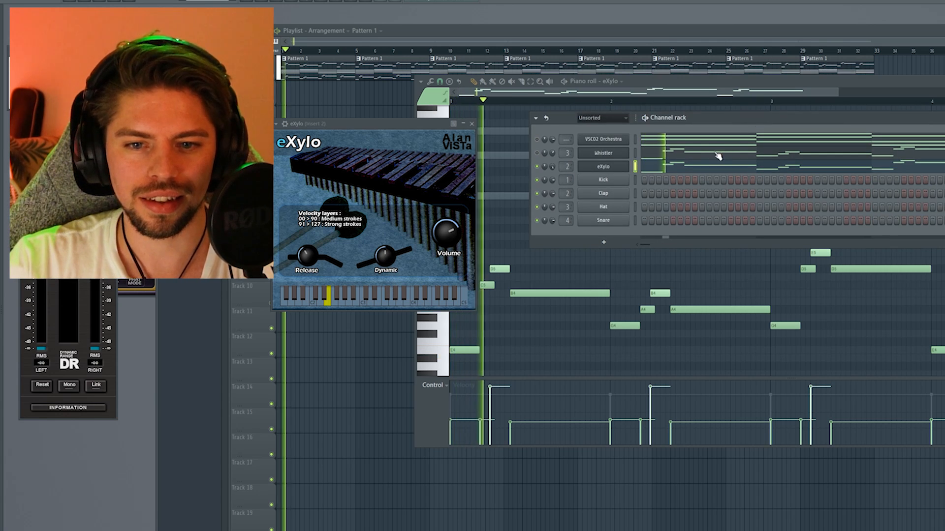
pyautogui.press('space')
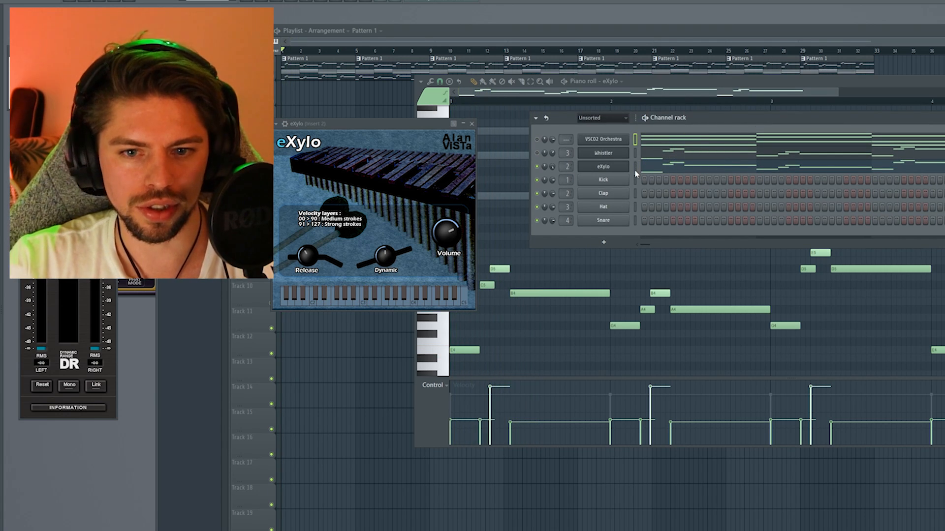
# Step: Replace the eXylo melody with the orchestra channel's chords and open them in the piano roll
pyautogui.click(635, 166)
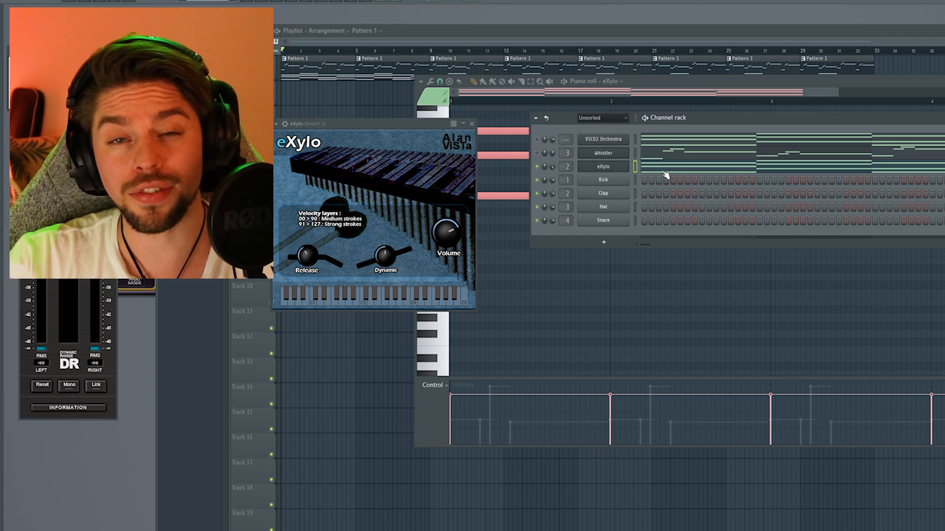
pyautogui.press('F7')
pyautogui.click(671, 167)
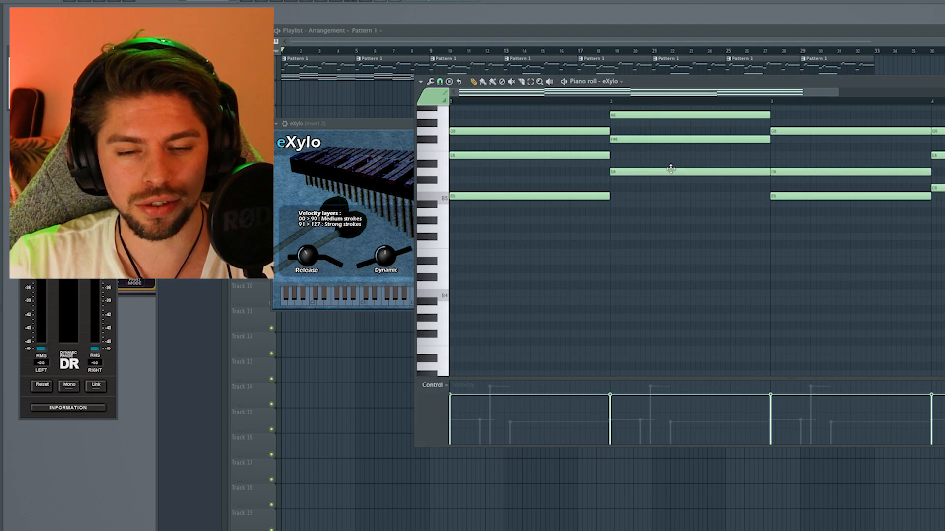
# Step: Transpose all eXylo chords down two octaves and play them back
pyautogui.scroll(3, 637, 187)
pyautogui.hotkey('ctrl', 'a')
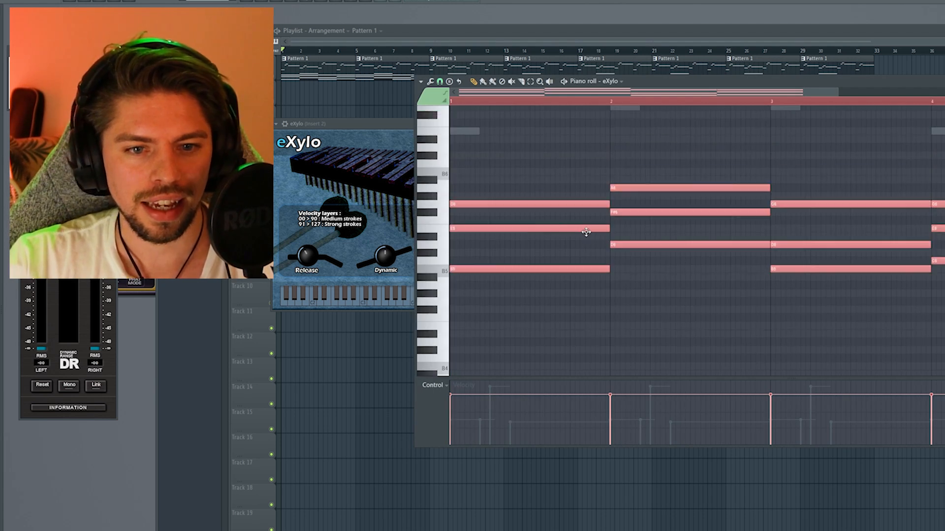
pyautogui.press('space')
pyautogui.hotkey('ctrl', 'Down')
pyautogui.hotkey('ctrl', 'Down')
pyautogui.press('space')
pyautogui.scroll(-4, 652, 240)
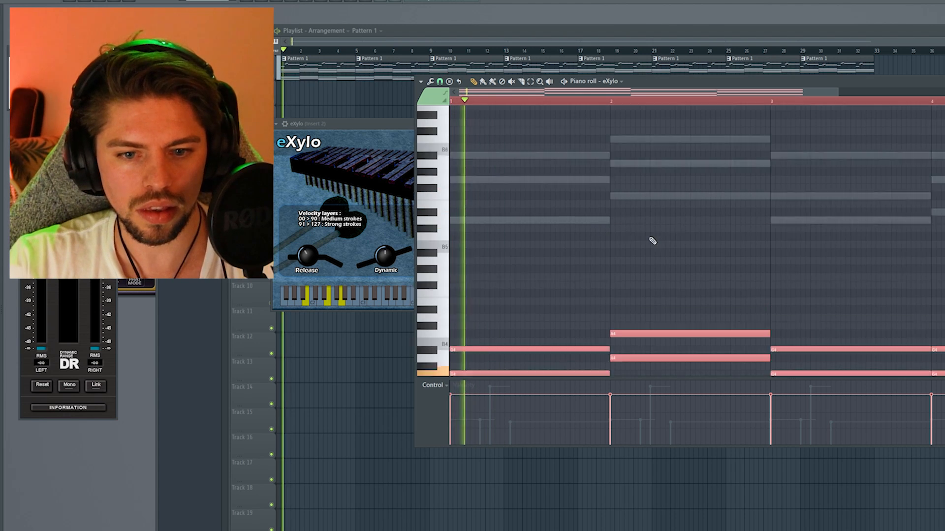
pyautogui.press('F6')
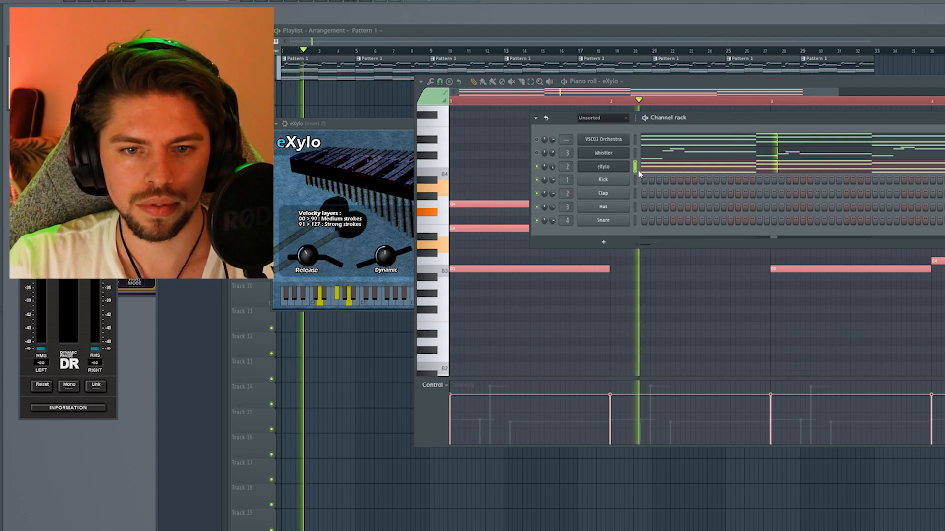
pyautogui.press('space')
# Step: Shorten every note of the eXylo chords to one beat
pyautogui.click(685, 170)
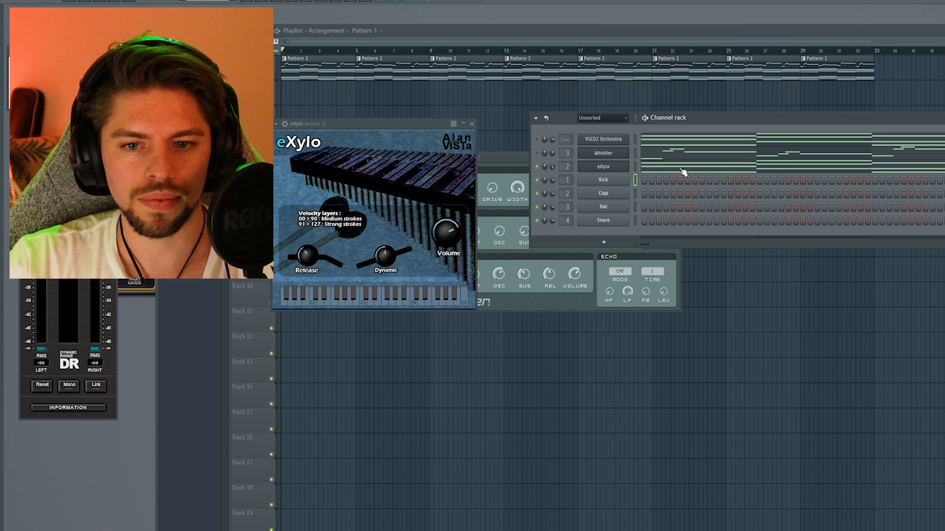
pyautogui.click(683, 171)
pyautogui.hotkey('ctrl', 'a')
pyautogui.moveTo(606, 206); pyautogui.dragTo(490, 214)
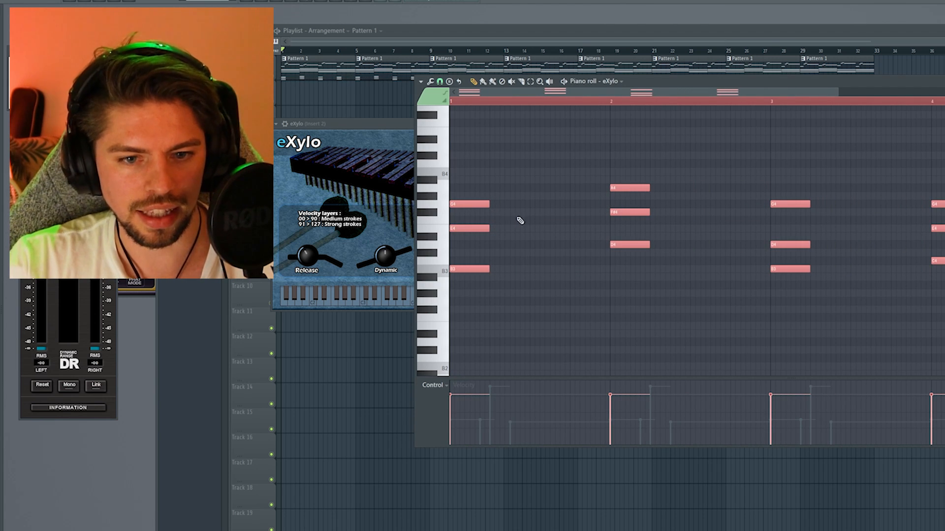
# Step: Duplicate the one-beat eXylo chords until each bar holds four repeats, and play the result
pyautogui.hotkey('ctrl', 'b')
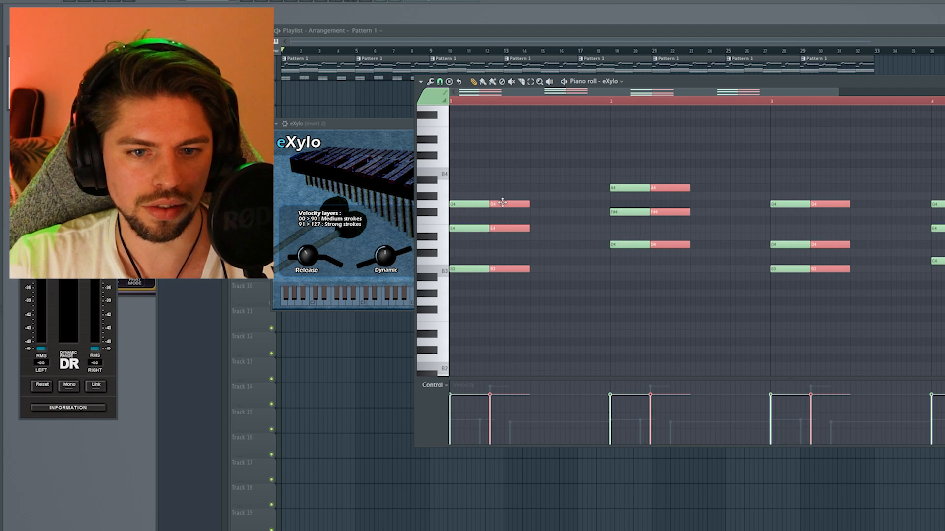
pyautogui.moveTo(502, 202)
pyautogui.mouseDown()
pyautogui.moveTo(553, 201)
pyautogui.moveTo(541, 206)
pyautogui.mouseUp()
pyautogui.moveTo(542, 205)
pyautogui.mouseDown()
pyautogui.moveTo(522, 209)
pyautogui.moveTo(580, 204)
pyautogui.mouseUp()
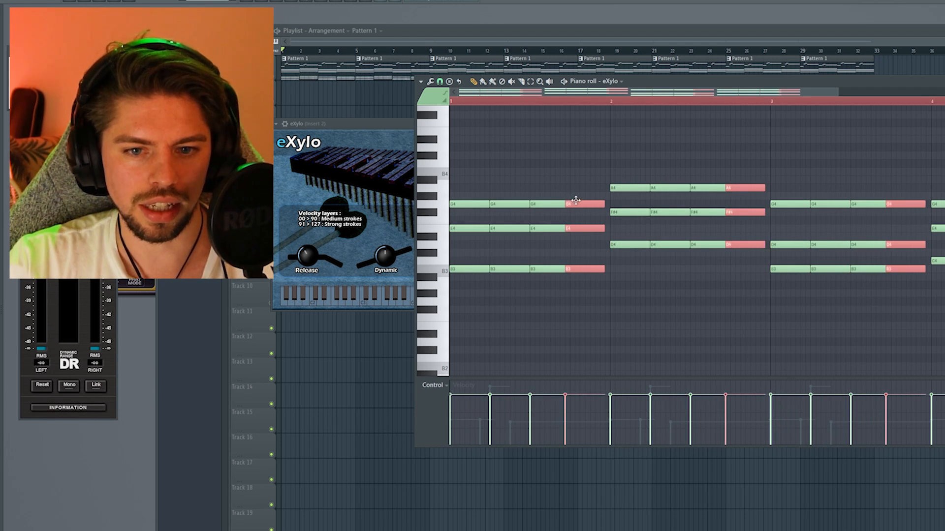
pyautogui.click(584, 184)
pyautogui.press('space')
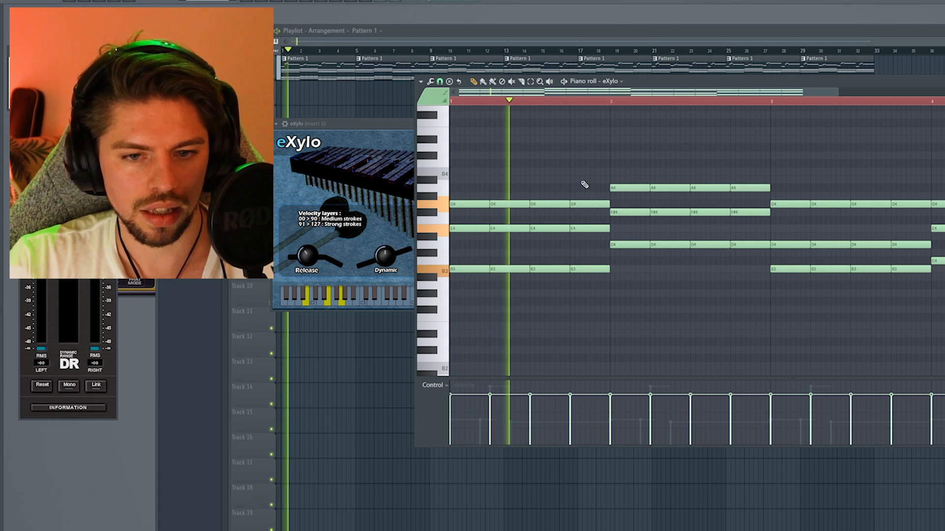
# Step: Strum all eXylo chords with the default strumizer settings, previewing the result before accepting it
pyautogui.hotkey('ctrl', 'a')
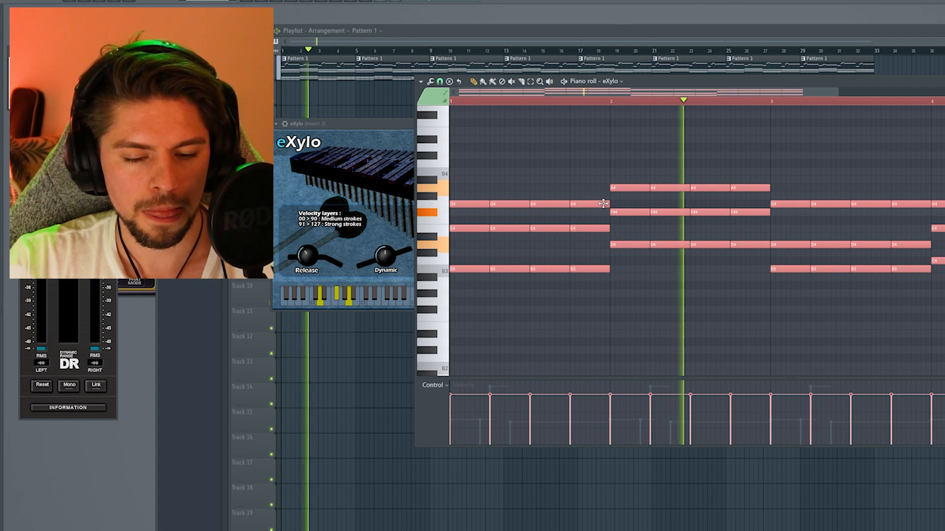
pyautogui.press('space')
pyautogui.click(431, 82)
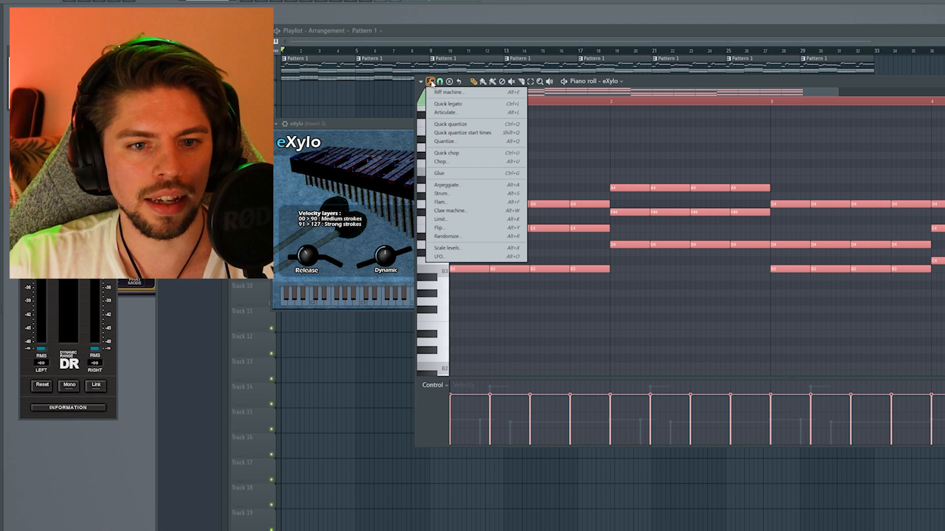
pyautogui.click(465, 195)
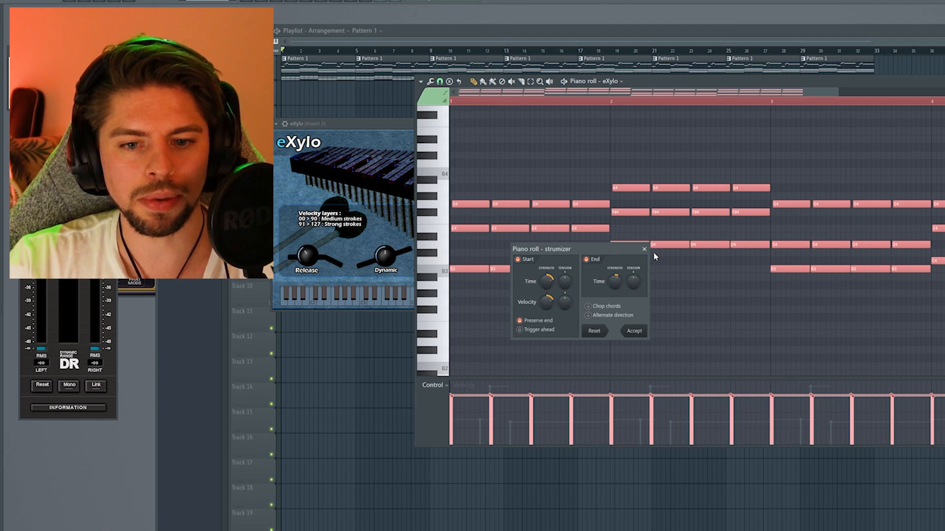
pyautogui.moveTo(599, 249); pyautogui.dragTo(317, 170)
pyautogui.press('space')
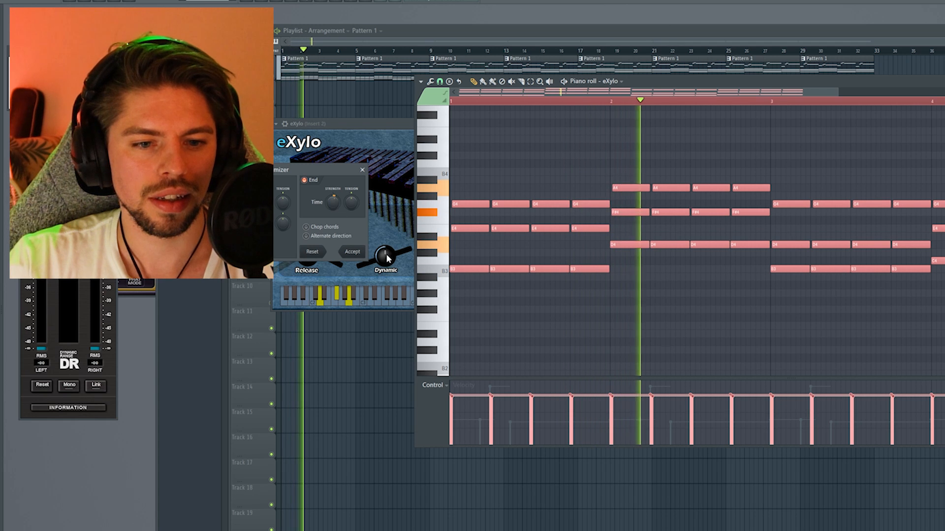
pyautogui.click(359, 253)
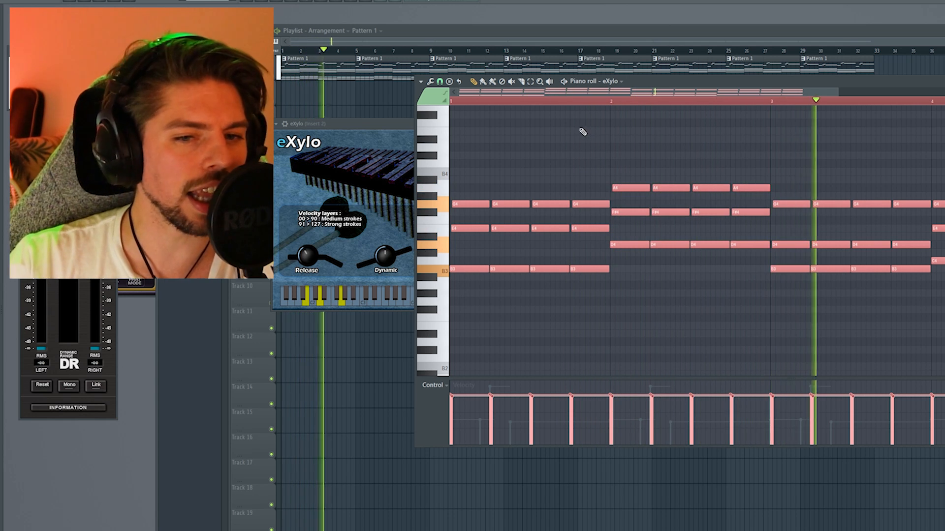
# Step: Rearrange the piano roll and channel rack windows, and open the Whistler melody in the piano roll
pyautogui.moveTo(677, 81); pyautogui.dragTo(599, 171)
pyautogui.moveTo(729, 122); pyautogui.dragTo(702, 93)
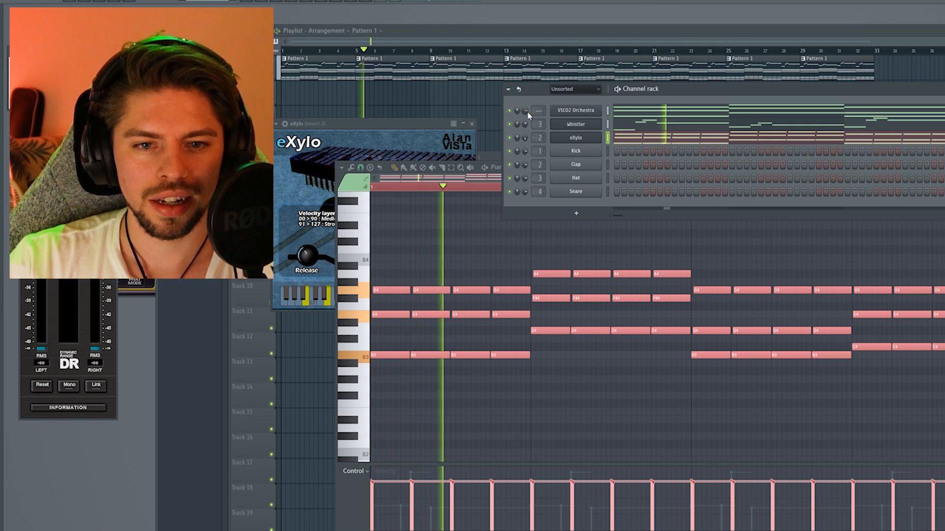
pyautogui.click(669, 128)
pyautogui.scroll(8, 639, 276)
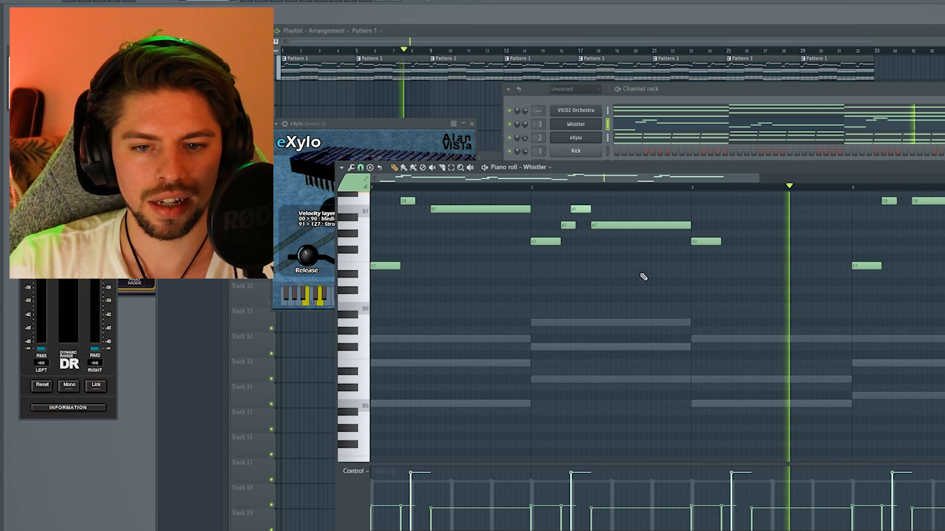
# Step: Shift the short pickup notes in every bar of the Whistler melody slightly later
pyautogui.scroll(2, 615, 290)
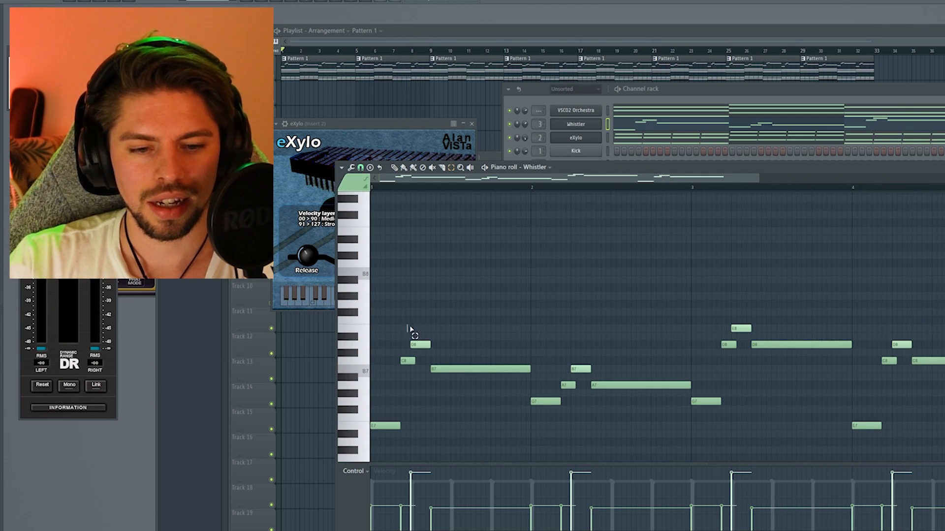
pyautogui.moveTo(408, 326); pyautogui.dragTo(792, 370)
pyautogui.moveTo(709, 177); pyautogui.dragTo(639, 191)
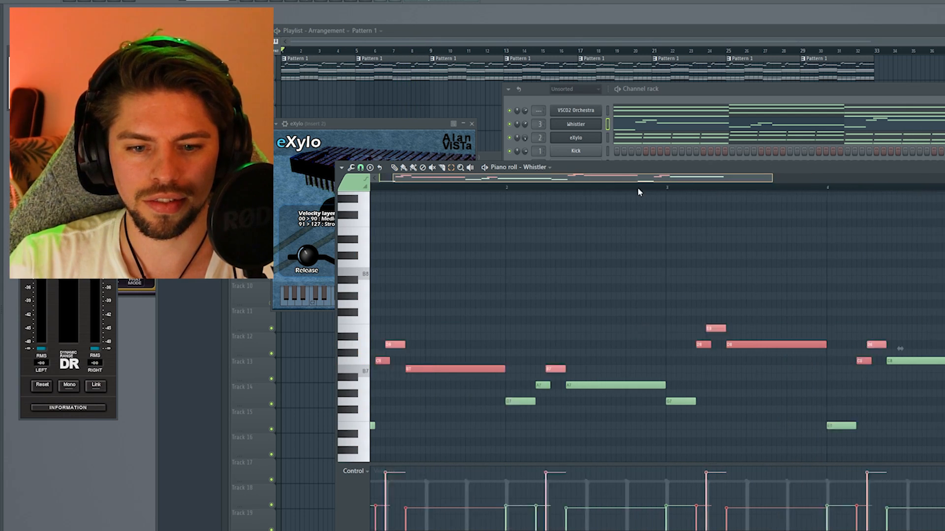
pyautogui.keyDown('ctrl'); pyautogui.keyDown('shift'); pyautogui.click(569, 386); pyautogui.keyUp('shift'); pyautogui.keyUp('ctrl')
# Step: Select the long held note in each of the four Whistler bars and move their starts slightly later
pyautogui.moveTo(408, 361); pyautogui.dragTo(472, 396)
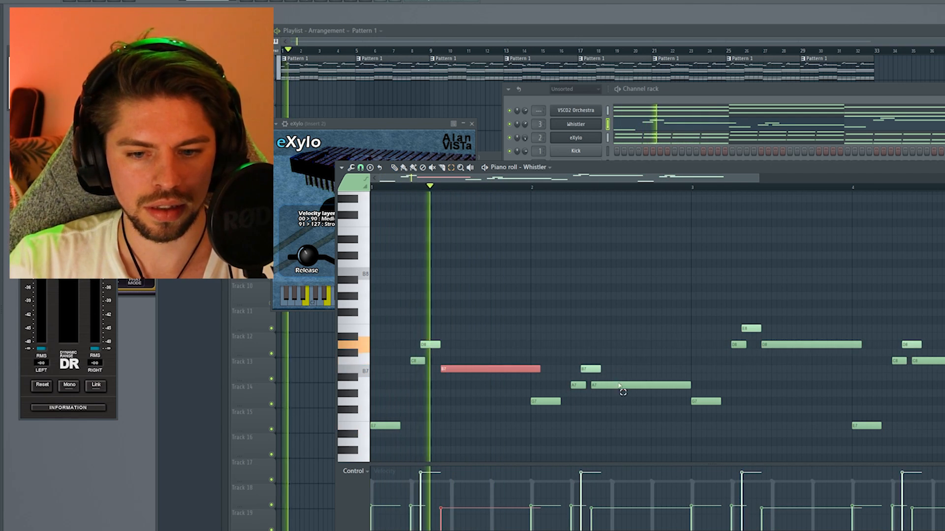
pyautogui.moveTo(619, 379); pyautogui.dragTo(633, 396)
pyautogui.moveTo(801, 333); pyautogui.dragTo(809, 356)
pyautogui.moveTo(930, 352); pyautogui.dragTo(939, 371)
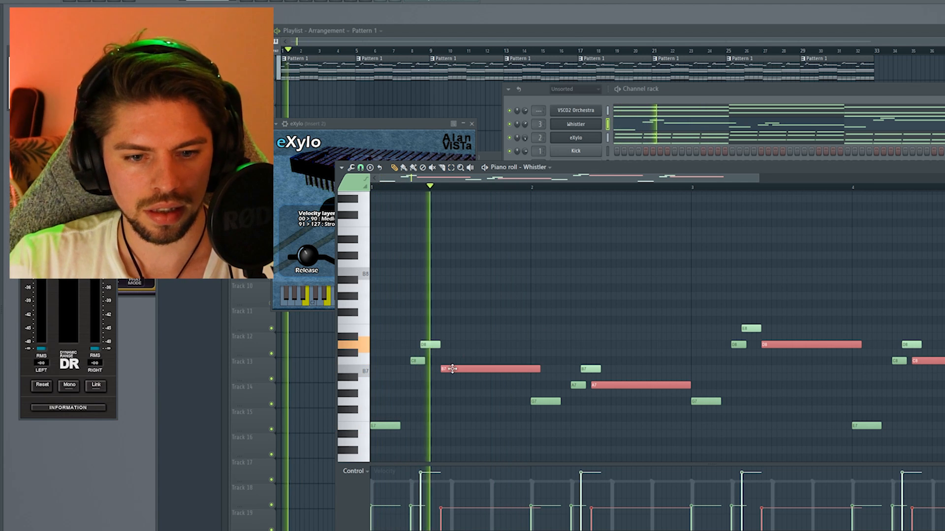
pyautogui.moveTo(453, 370); pyautogui.dragTo(478, 372)
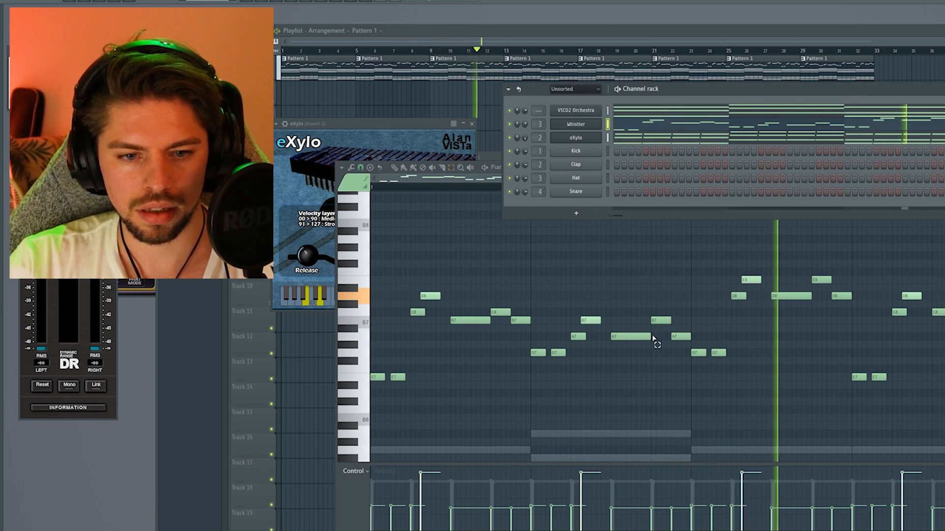
# Step: Select the two rising notes before the first long note of the Whistler melody and toggle playback
pyautogui.moveTo(407, 274); pyautogui.dragTo(439, 312)
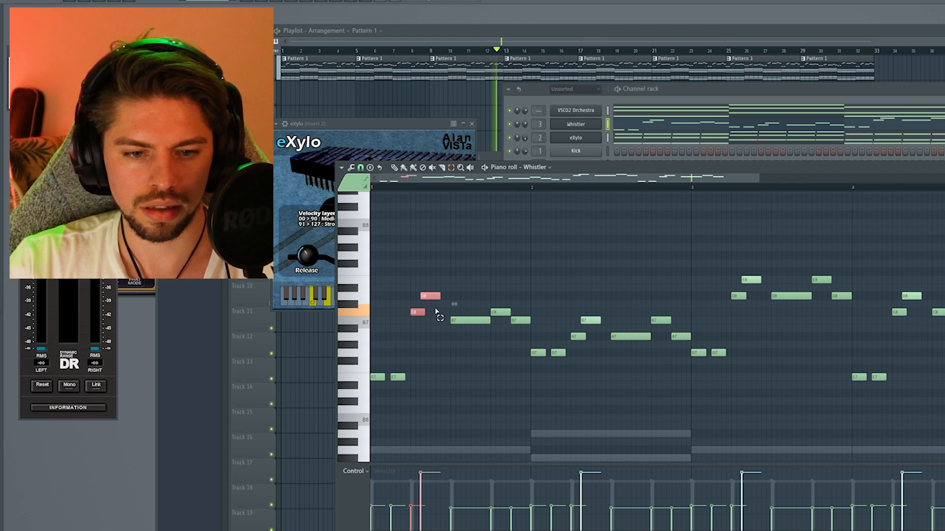
pyautogui.press('space')
pyautogui.click(575, 158)
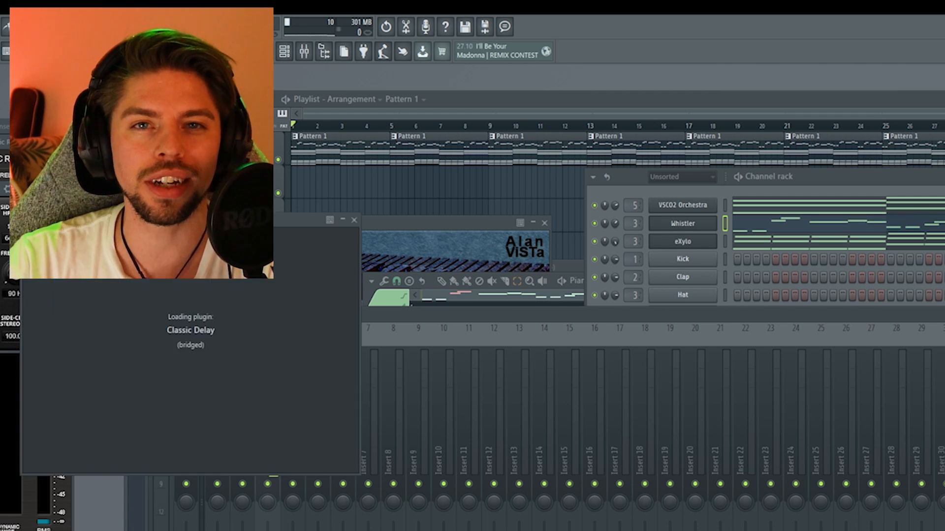
# Step: Position the Classic Delay window above the mixer and play the arrangement to hear the delay on Insert 3
pyautogui.moveTo(316, 213); pyautogui.dragTo(659, 194)
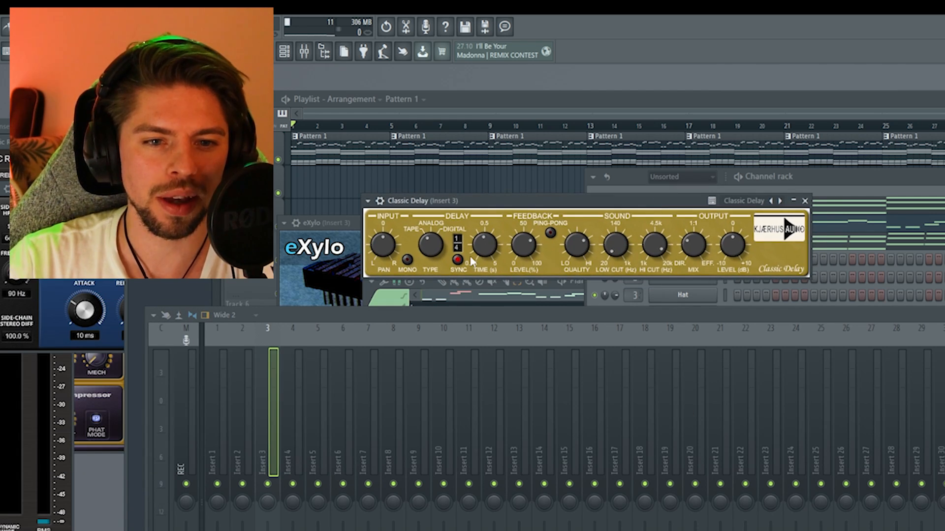
pyautogui.click(429, 243)
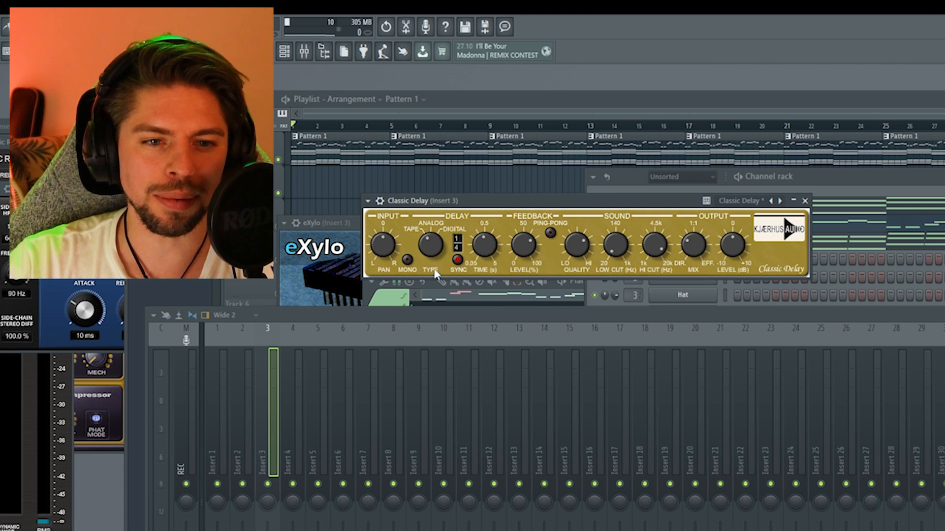
pyautogui.press('space')
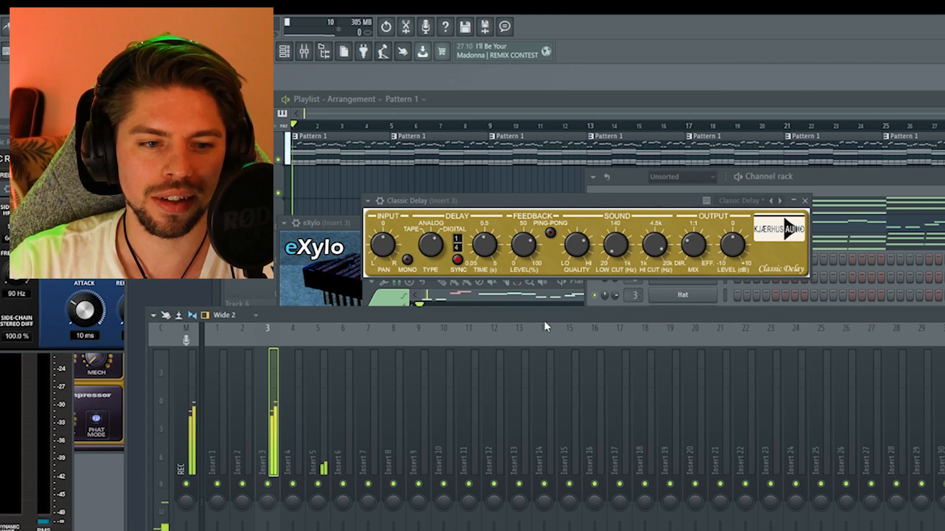
pyautogui.press('space')
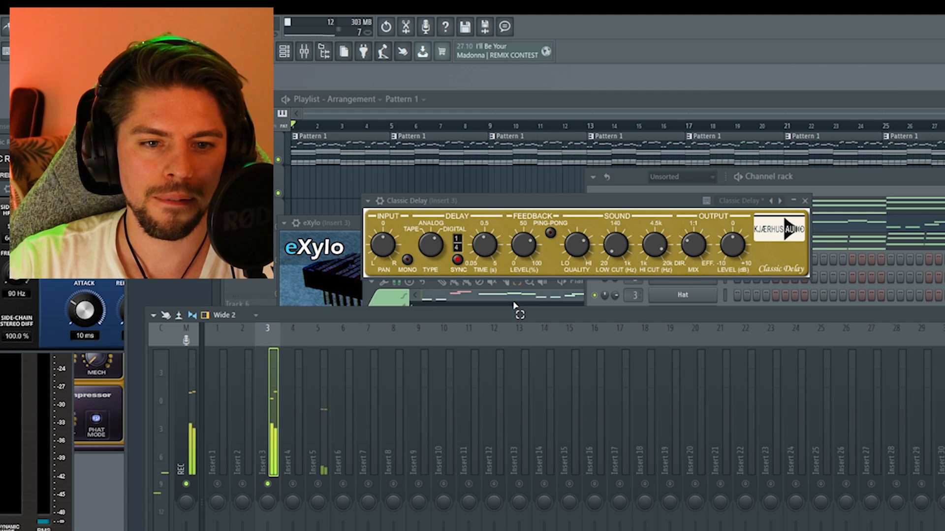
# Step: Audition the Classic Delay on the soloed Insert 3 while arranging the channel rack, delay and mixer windows
pyautogui.click(881, 191)
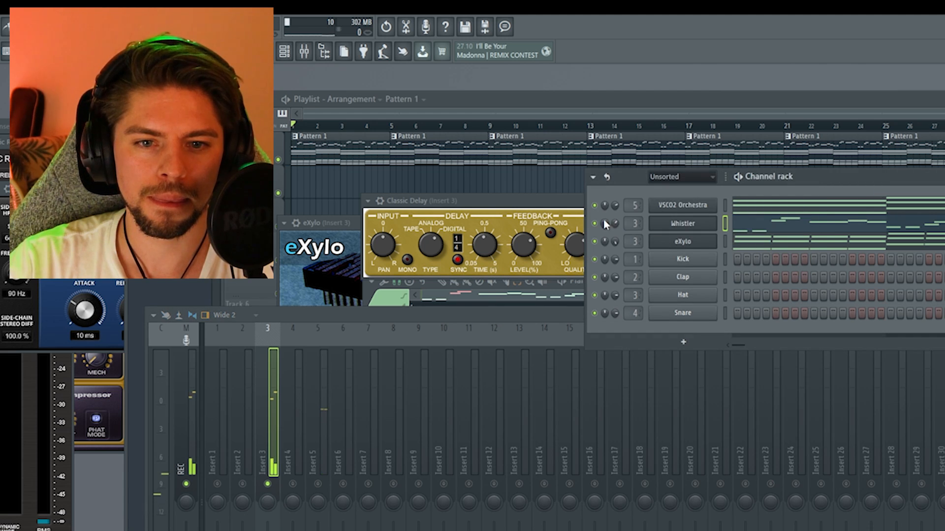
pyautogui.scroll(-2, 634, 223)
pyautogui.press('space')
pyautogui.moveTo(541, 317); pyautogui.dragTo(629, 327)
pyautogui.click(497, 203)
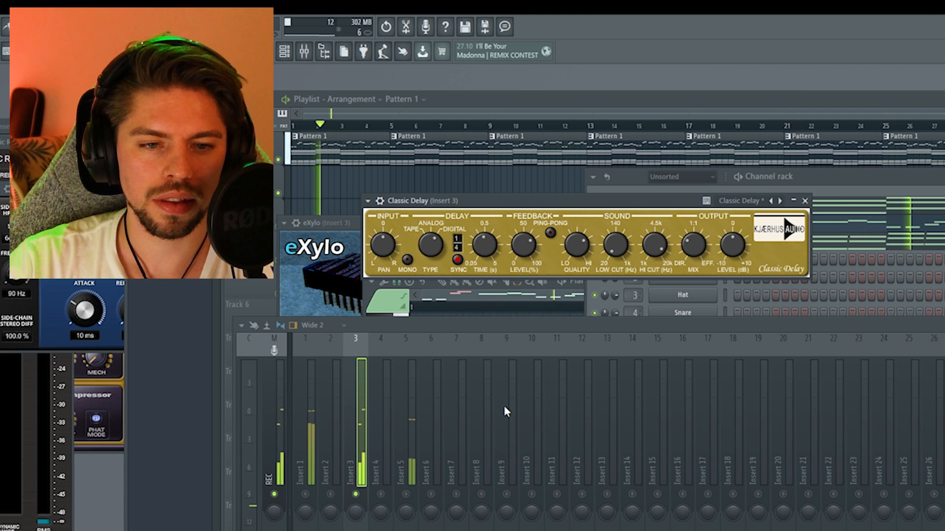
pyautogui.press('space')
pyautogui.press('space')
pyautogui.moveTo(442, 317); pyautogui.dragTo(442, 313)
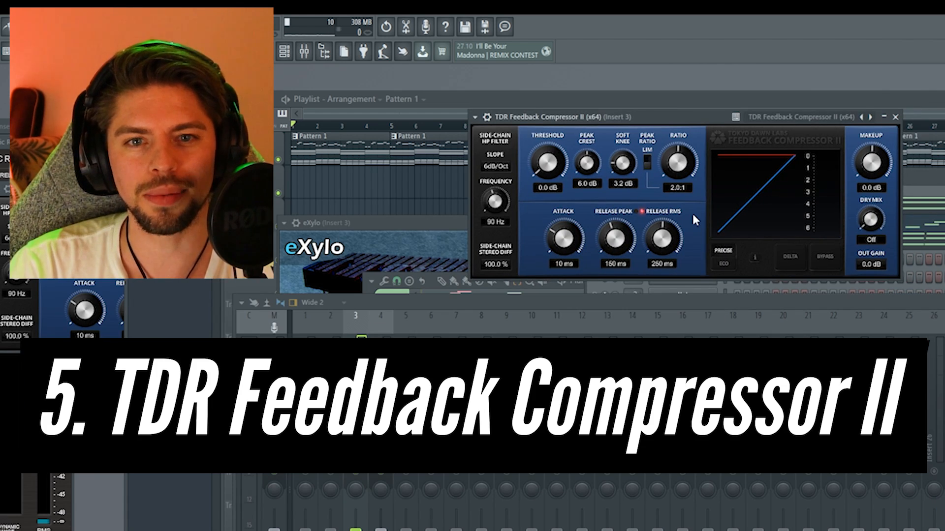
# Step: Lower the TDR Feedback Compressor II threshold on Insert 3 to -17.0 dB, and further to -30.4 dB during playback
pyautogui.moveTo(554, 168); pyautogui.dragTo(554, 193)
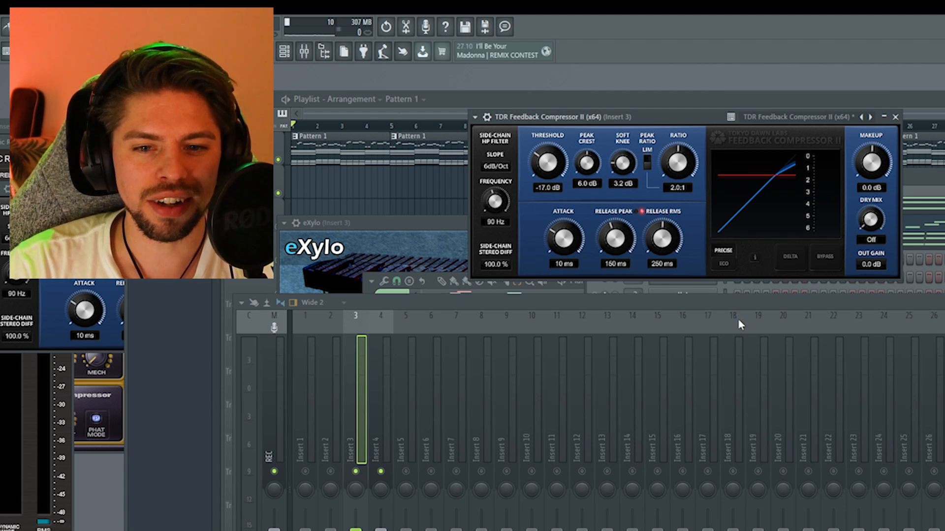
pyautogui.press('space')
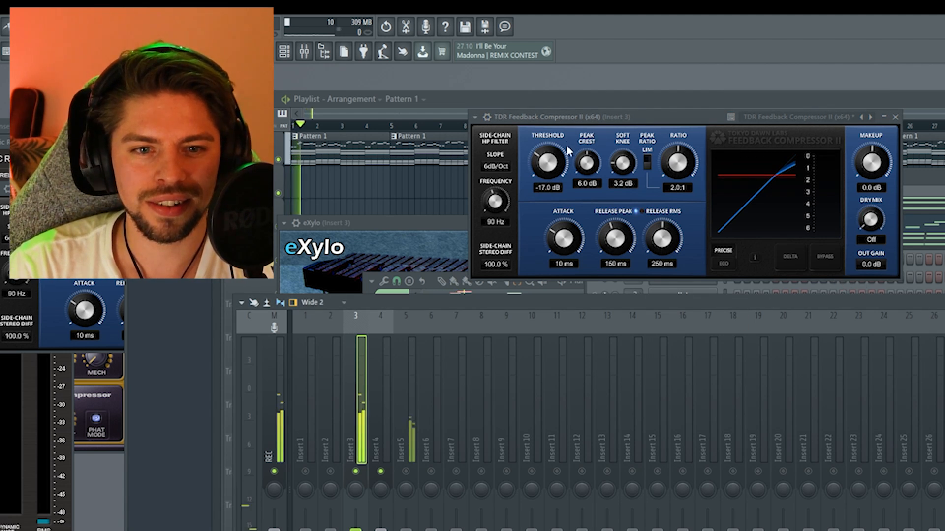
pyautogui.moveTo(552, 162); pyautogui.dragTo(552, 193)
pyautogui.press('space')
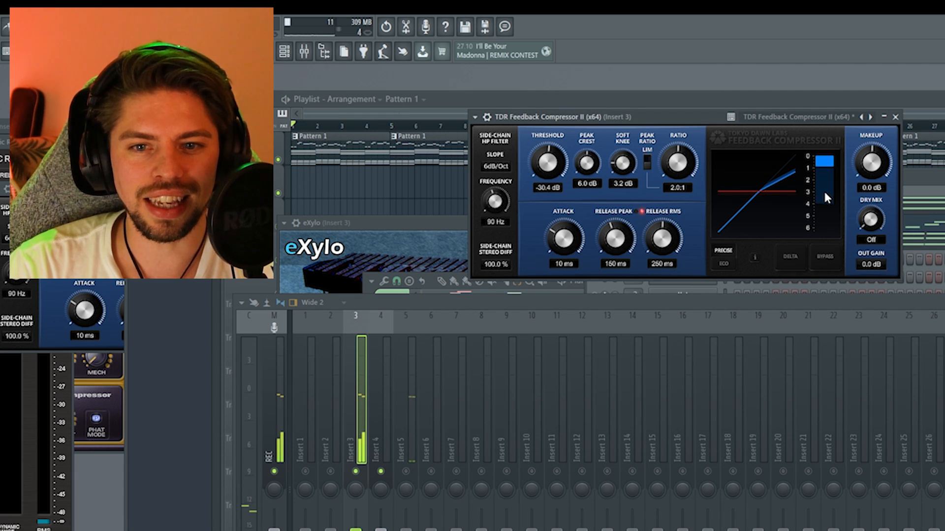
# Step: Play the soloed Insert 3 to hear the effect of the compressor's ratio, and move the mixer window up slightly
pyautogui.click(646, 163)
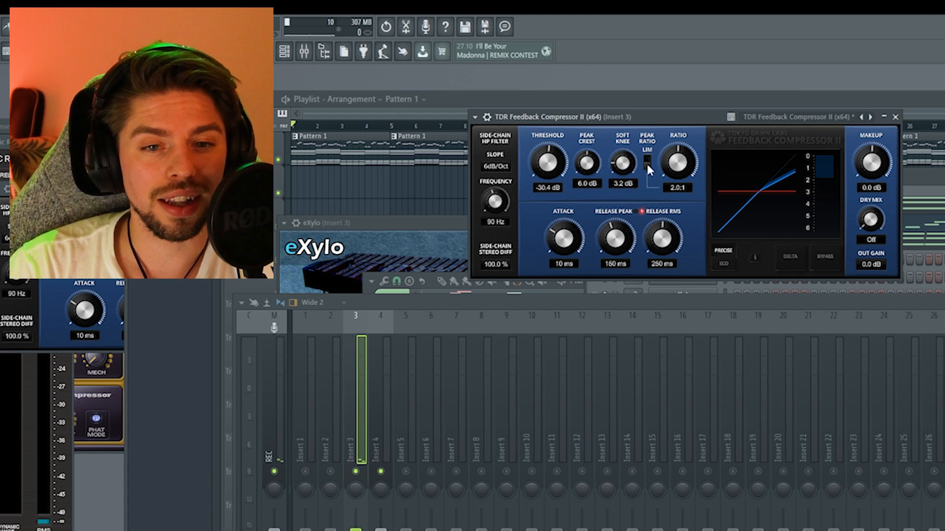
pyautogui.press('space')
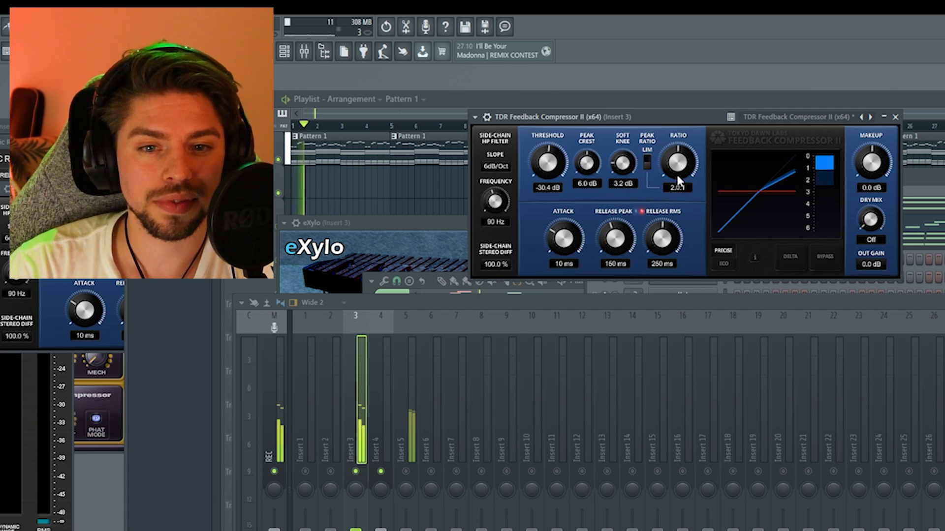
pyautogui.press('space')
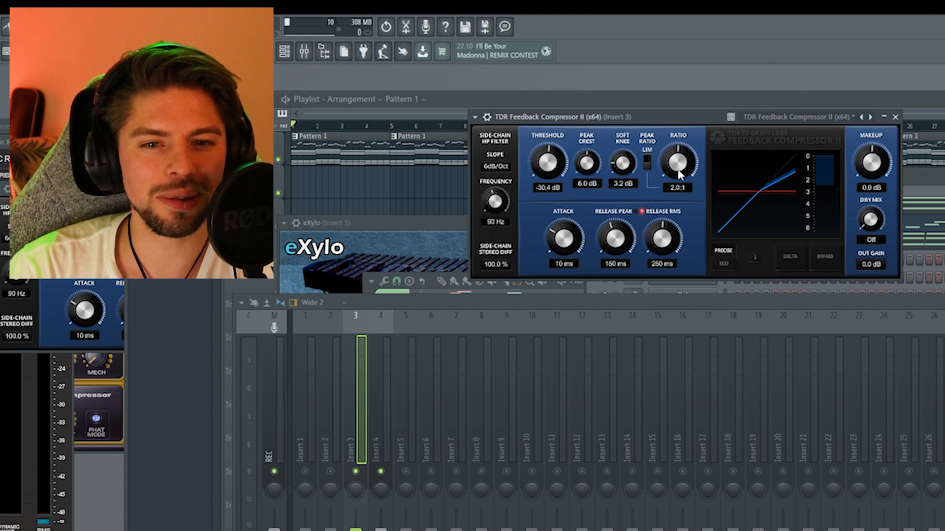
pyautogui.moveTo(778, 301); pyautogui.dragTo(778, 287)
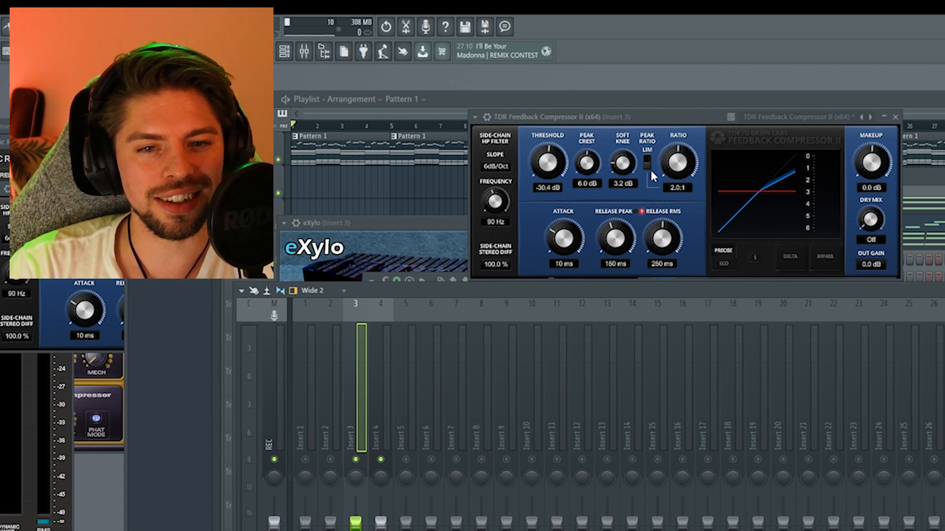
# Step: Set the compressor's threshold to -60.0 dB and its ratio to 7.0:1
pyautogui.moveTo(571, 167); pyautogui.dragTo(574, 122)
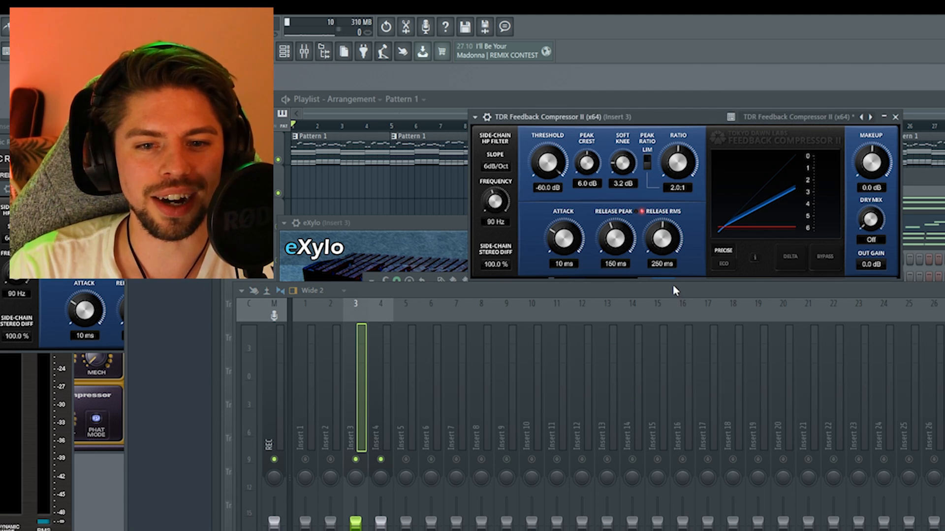
pyautogui.moveTo(673, 286); pyautogui.dragTo(673, 292)
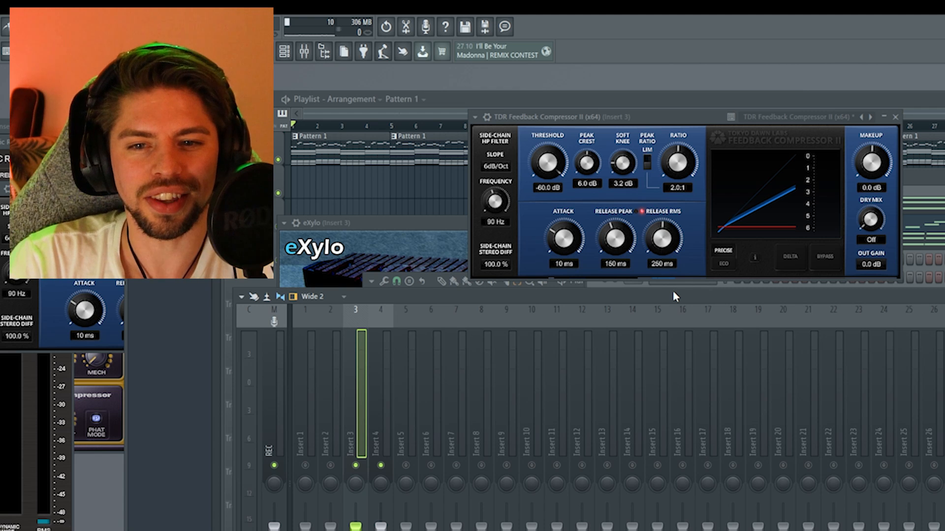
pyautogui.moveTo(667, 169); pyautogui.dragTo(678, 54)
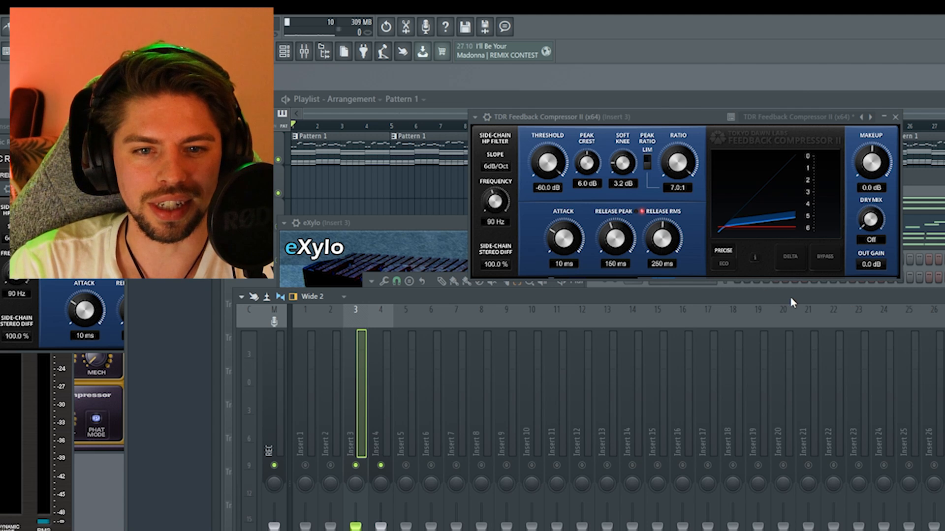
# Step: Raise the compressor's threshold to -38.3 dB during playback
pyautogui.press('space')
pyautogui.moveTo(560, 167); pyautogui.dragTo(560, 130)
pyautogui.moveTo(549, 179); pyautogui.dragTo(550, 167)
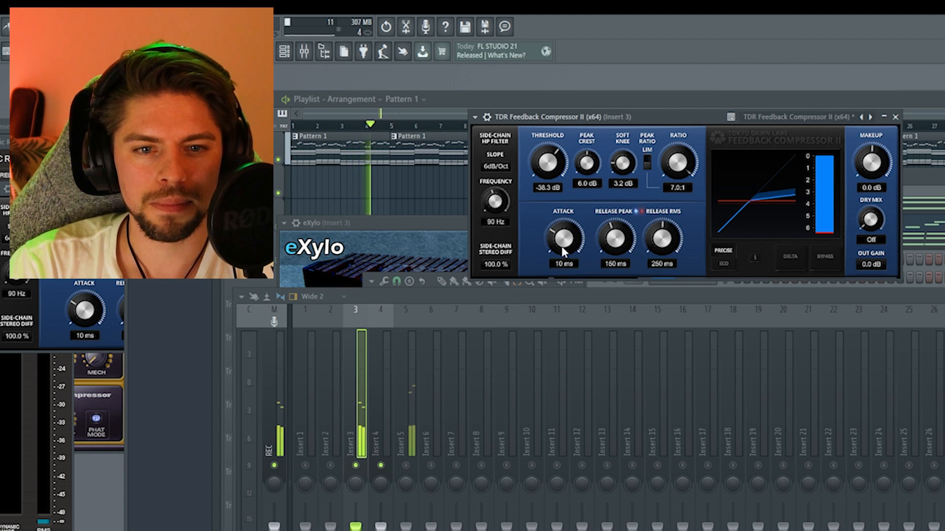
# Step: Shorten the compressor's attack to 0.01 ms while listening to the result
pyautogui.moveTo(562, 246); pyautogui.dragTo(566, 379)
pyautogui.click(582, 298)
pyautogui.press('space')
pyautogui.moveTo(561, 236); pyautogui.dragTo(561, 202)
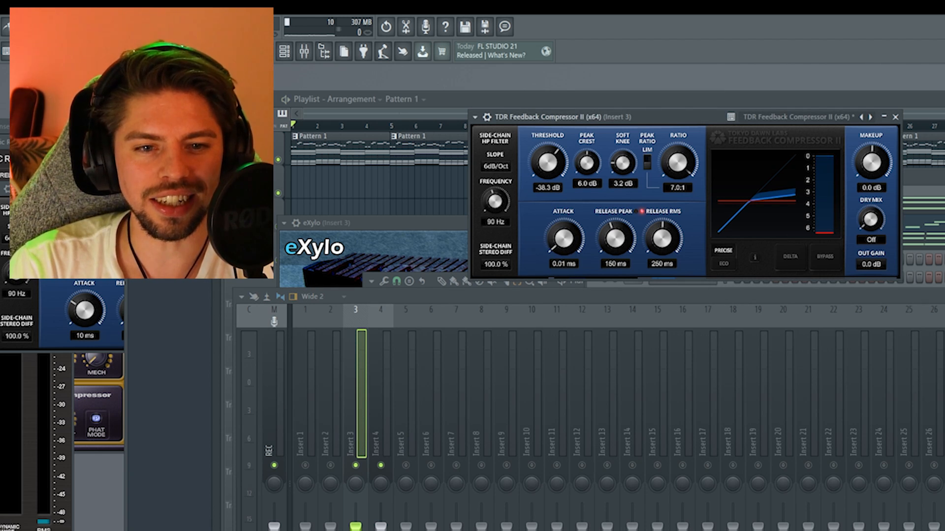
# Step: Set the compressor's attack to 44 ms, its peak release to 62 ms and its RMS release to 173 ms
pyautogui.press('space')
pyautogui.moveTo(564, 239); pyautogui.dragTo(564, 210)
pyautogui.press('space')
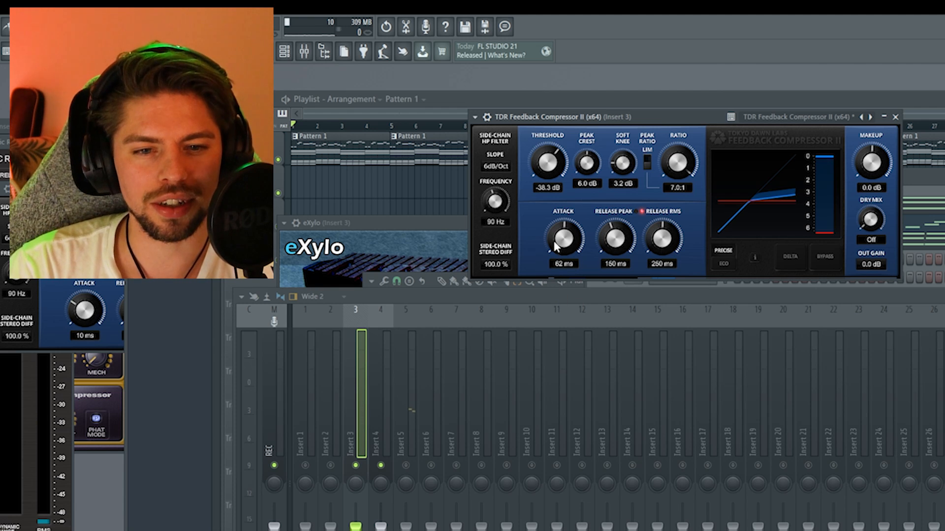
pyautogui.moveTo(556, 246); pyautogui.dragTo(562, 263)
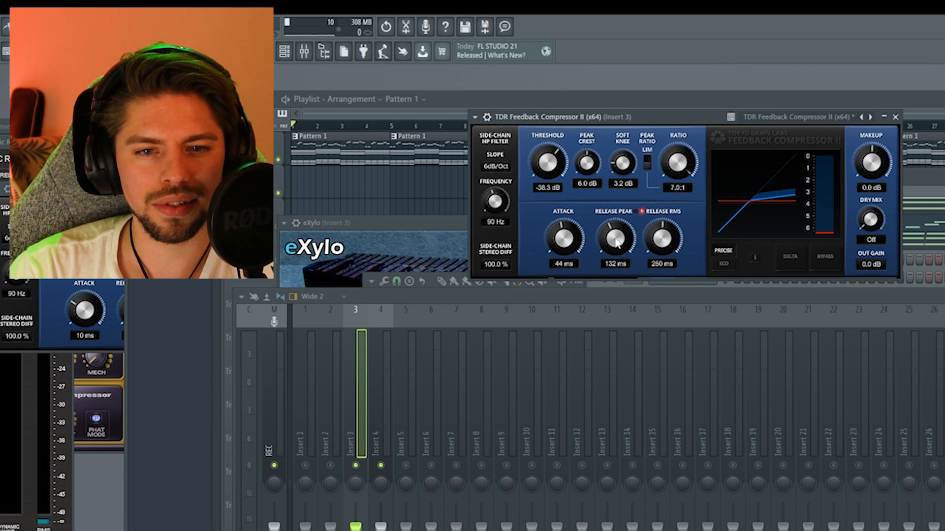
pyautogui.moveTo(662, 238); pyautogui.dragTo(660, 277)
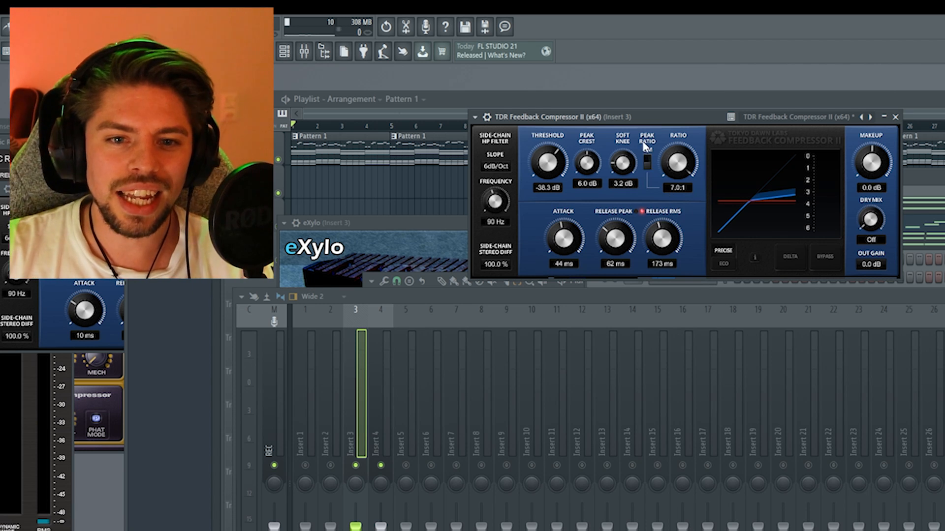
# Step: Set the compressor's ratio to 2.5:1 and its threshold to -31.8 dB during playback
pyautogui.moveTo(678, 162); pyautogui.dragTo(678, 183)
pyautogui.press('space')
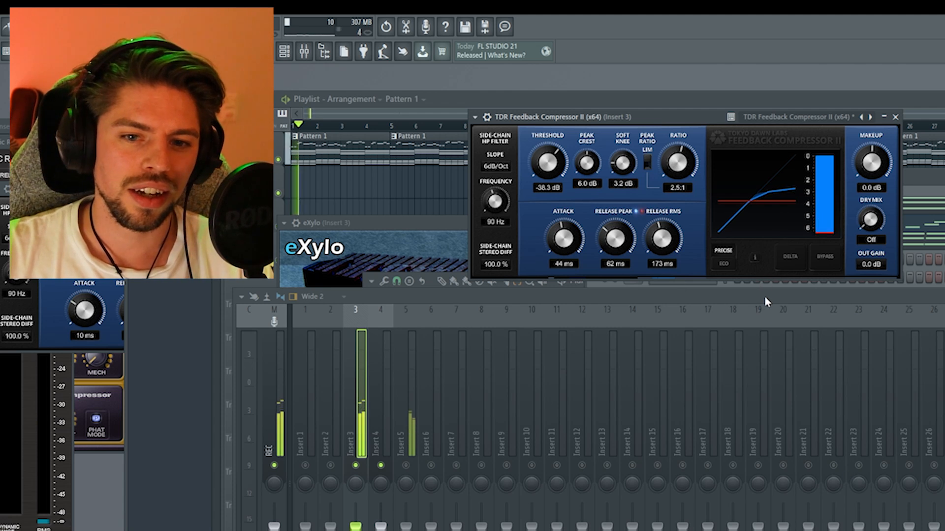
pyautogui.moveTo(570, 157); pyautogui.dragTo(569, 147)
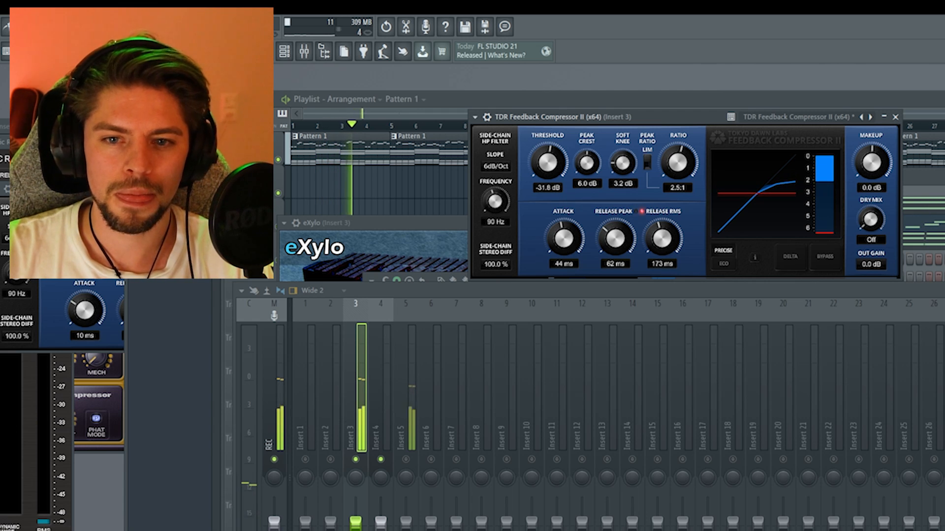
pyautogui.press('space')
# Step: View the compressor's preset list without choosing one, and set the side-chain high-pass frequency to 142 Hz
pyautogui.click(795, 118)
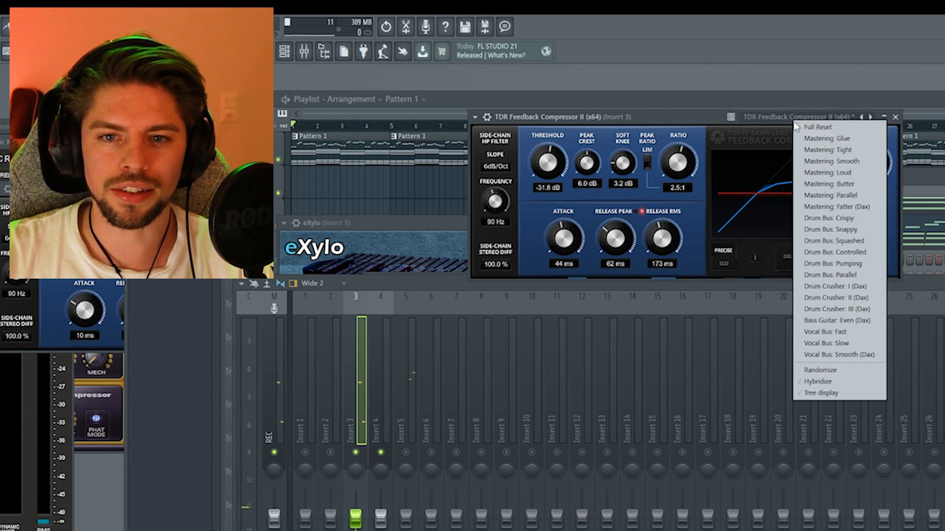
pyautogui.click(895, 117)
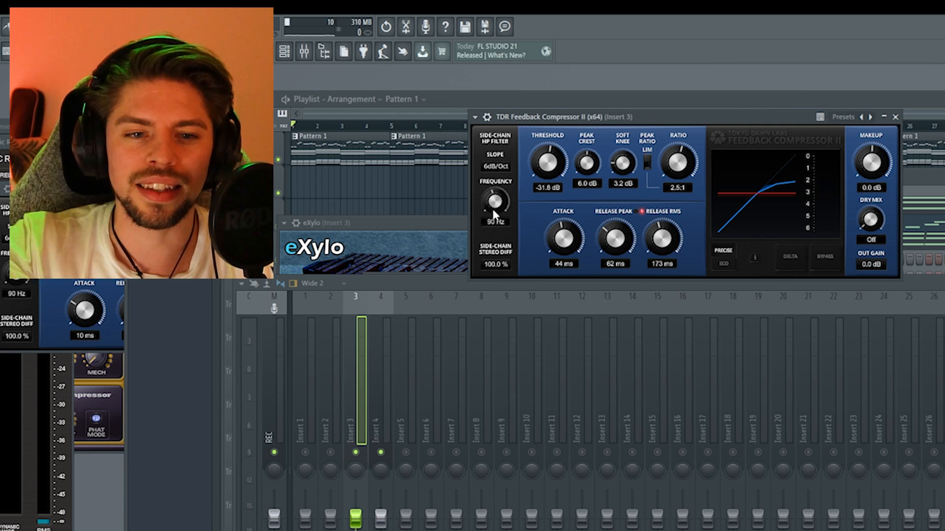
pyautogui.moveTo(506, 211); pyautogui.dragTo(505, 67)
pyautogui.moveTo(495, 202); pyautogui.dragTo(495, 226)
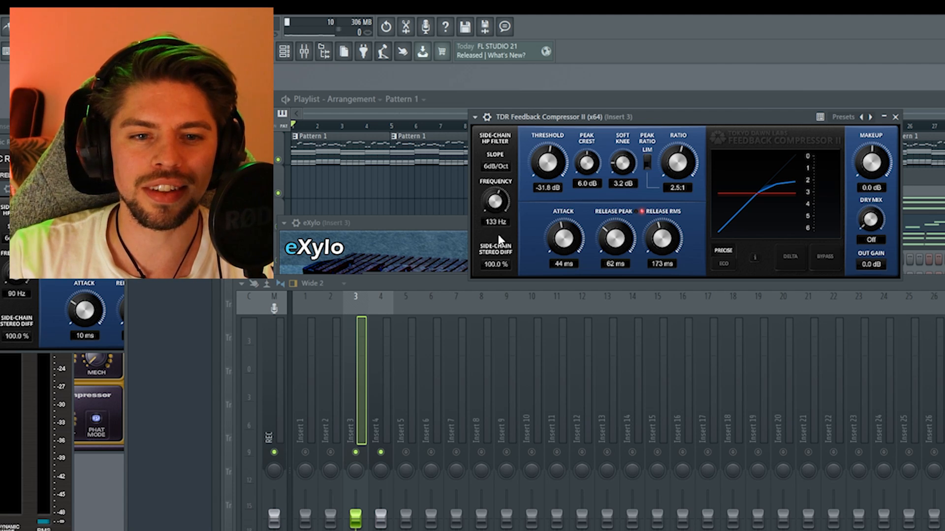
pyautogui.moveTo(497, 220); pyautogui.dragTo(497, 232)
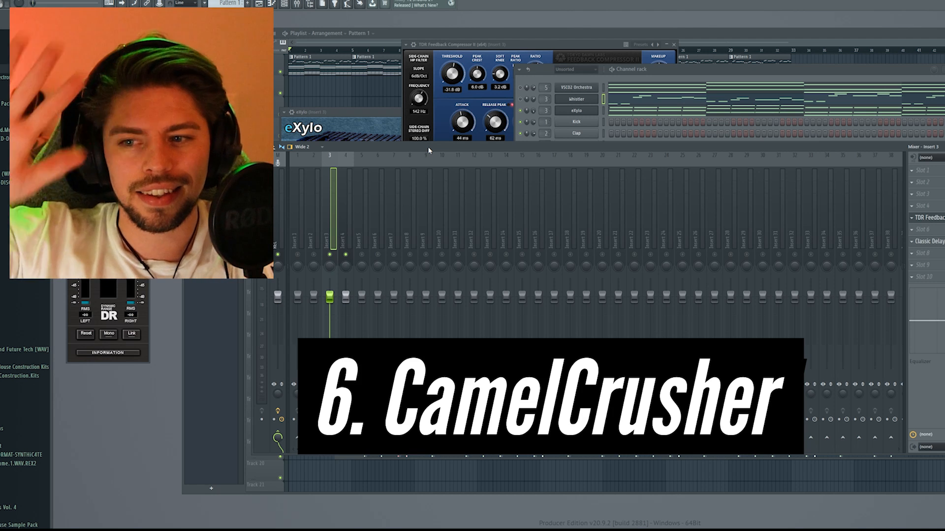
# Step: Select and copy the lowest note of each repeated chord across all four bars of the eXylo pattern
pyautogui.click(920, 235)
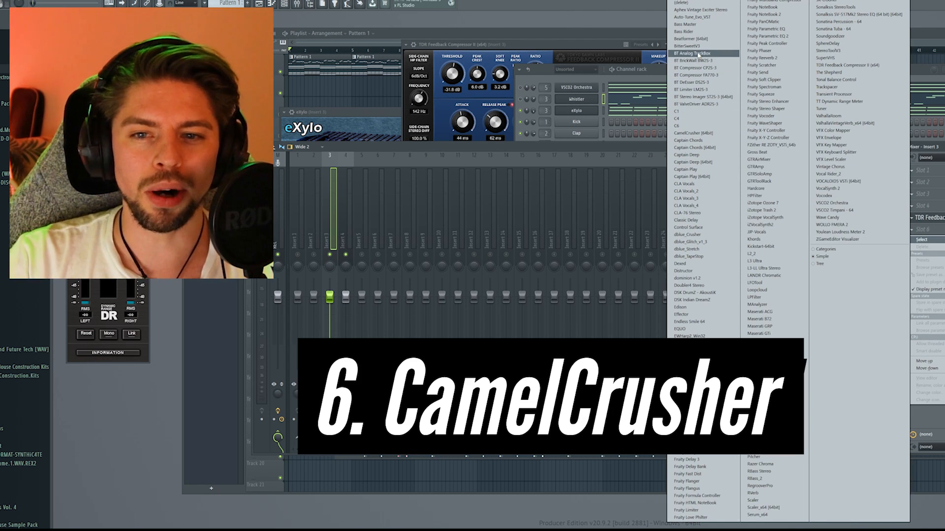
pyautogui.click(614, 109)
pyautogui.scroll(-5, 636, 247)
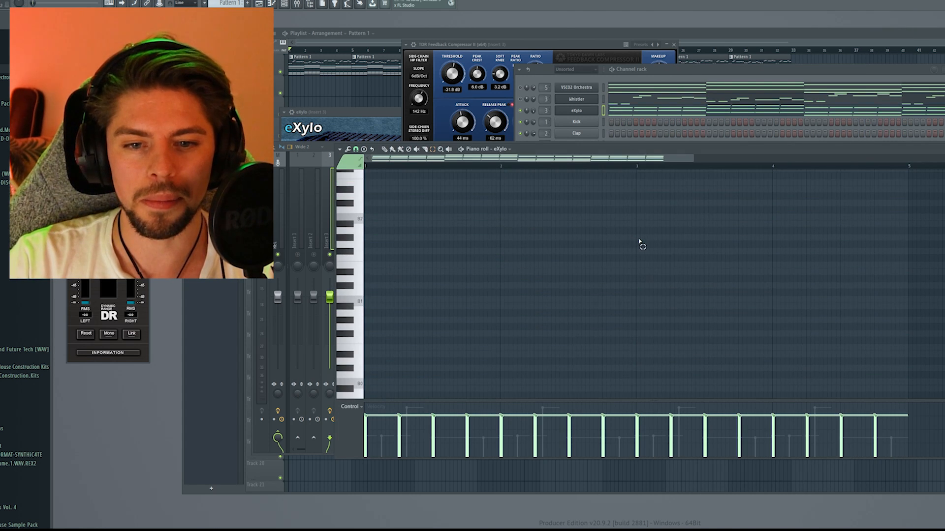
pyautogui.scroll(5, 641, 244)
pyautogui.moveTo(924, 339); pyautogui.dragTo(771, 308)
pyautogui.moveTo(765, 331); pyautogui.dragTo(502, 295)
pyautogui.moveTo(523, 331); pyautogui.dragTo(390, 310)
# Step: Insert a FLEX synthesizer channel directly above the Kick channel
pyautogui.click(708, 70)
pyautogui.rightClick(577, 124)
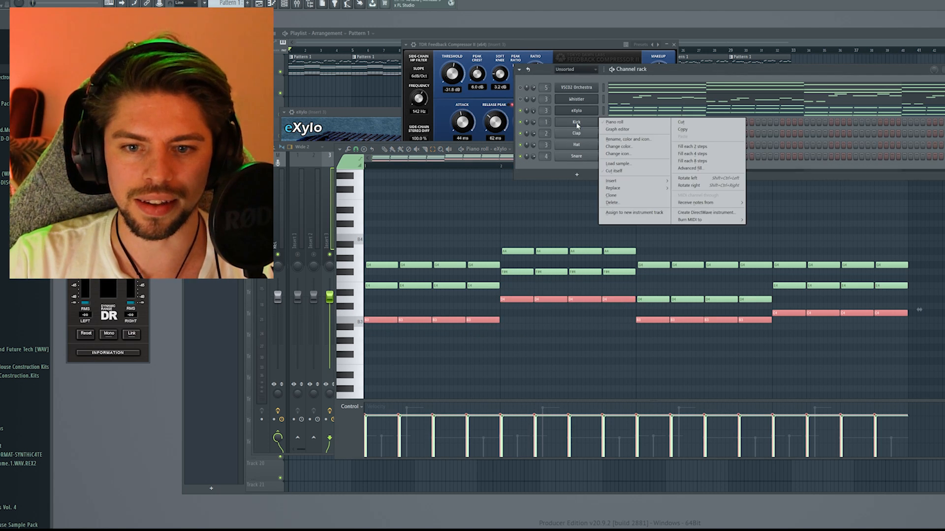
pyautogui.moveTo(619, 183)
pyautogui.click(682, 271)
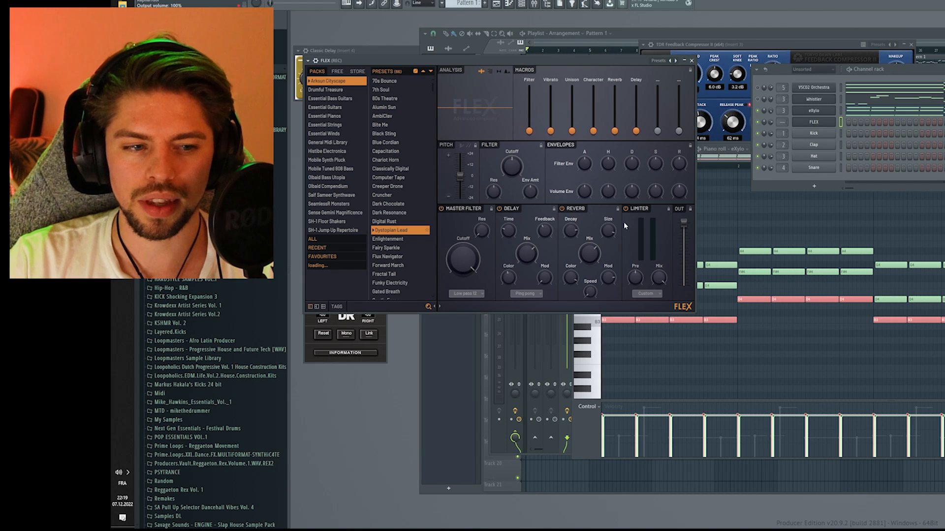
# Step: Load the Deeper Purple Slap preset from FLEX's Essential Bass Guitars pack and turn off its reverb
pyautogui.click(319, 125)
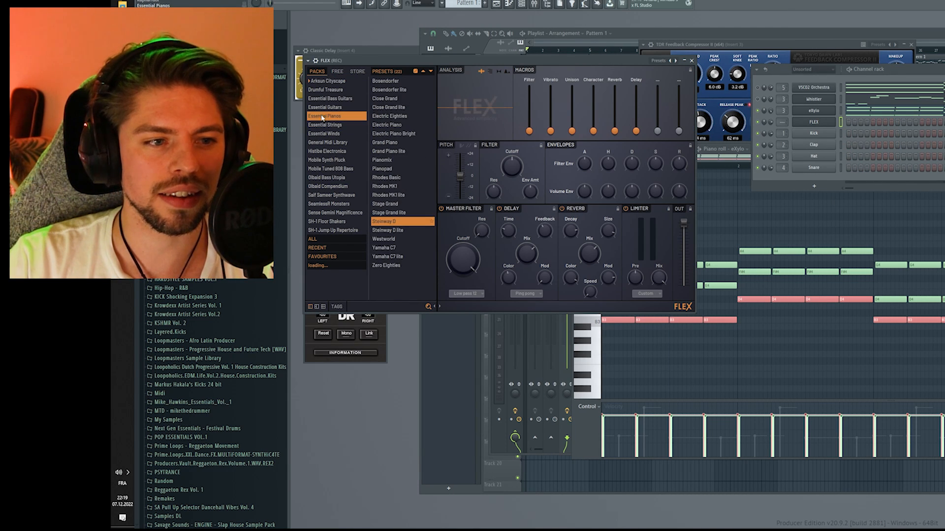
pyautogui.click(329, 99)
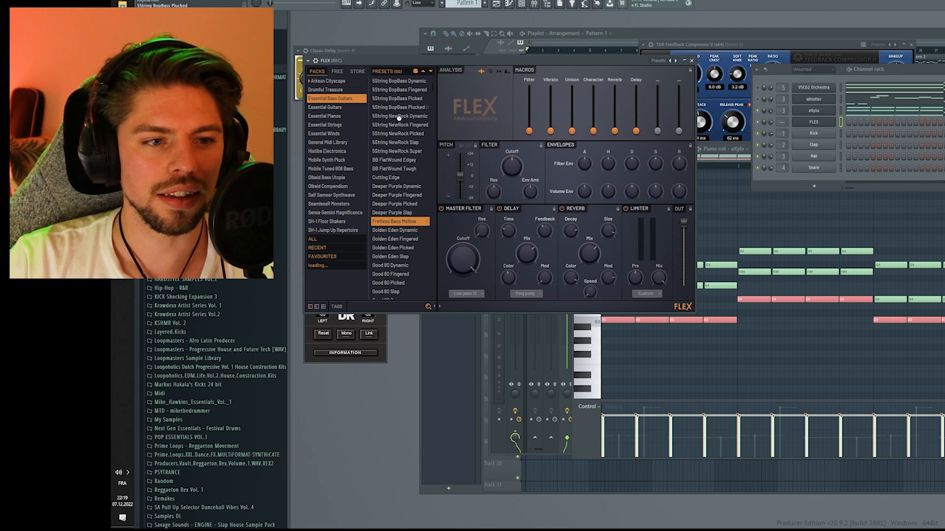
pyautogui.click(406, 213)
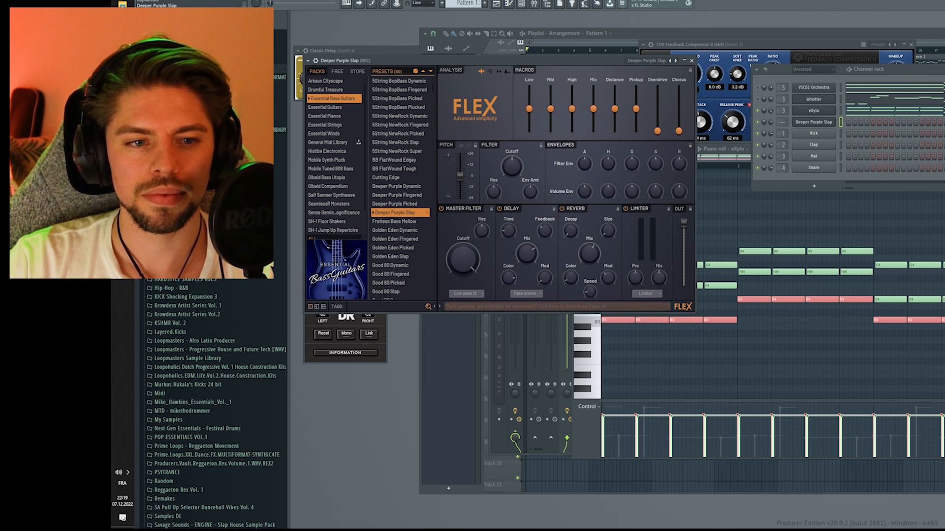
pyautogui.click(562, 209)
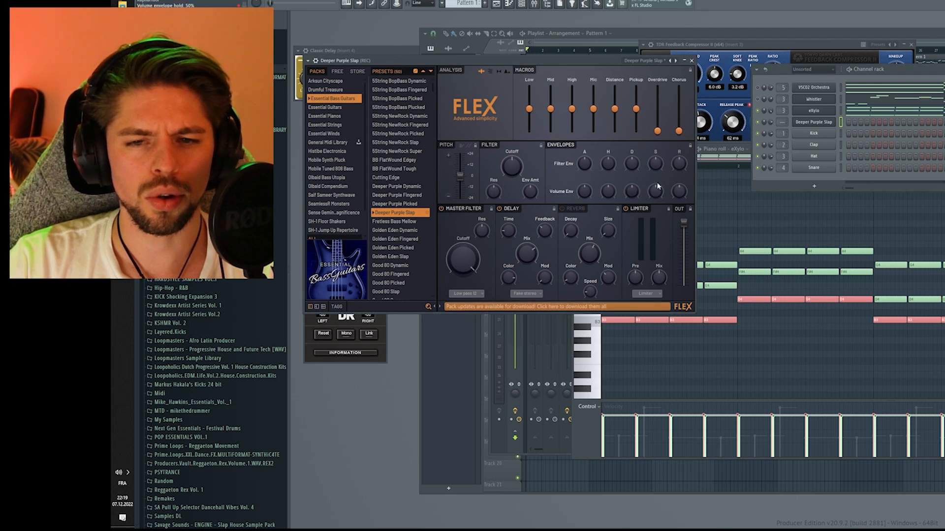
# Step: Paste the copied low chord notes into the Deeper Purple Slap channel's piano roll
pyautogui.click(905, 74)
pyautogui.doubleClick(840, 123)
pyautogui.press('F7')
pyautogui.hotkey('ctrl', 'v')
pyautogui.click(758, 111)
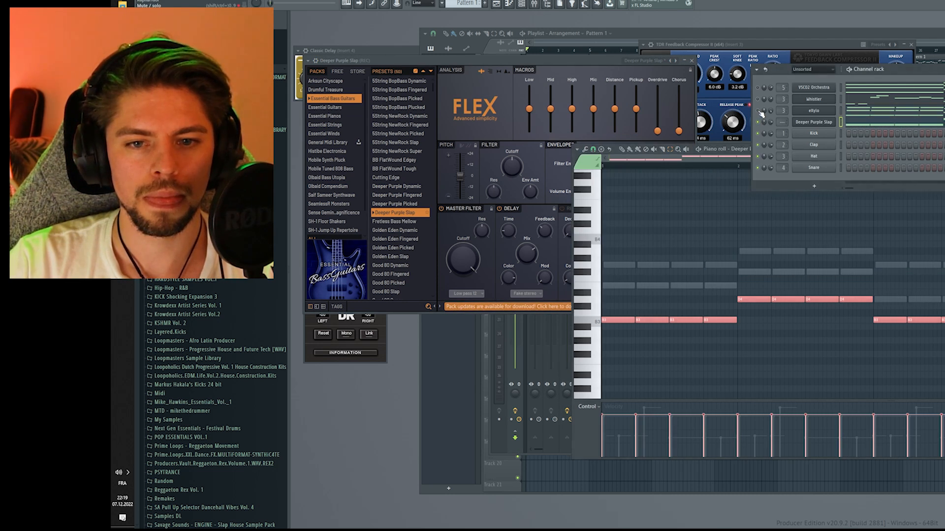
# Step: Move the pasted bass notes to E4, D4, G4 and C4 in bars one to four, and transpose the whole line down one octave
pyautogui.press('space')
pyautogui.click(812, 249)
pyautogui.press('space')
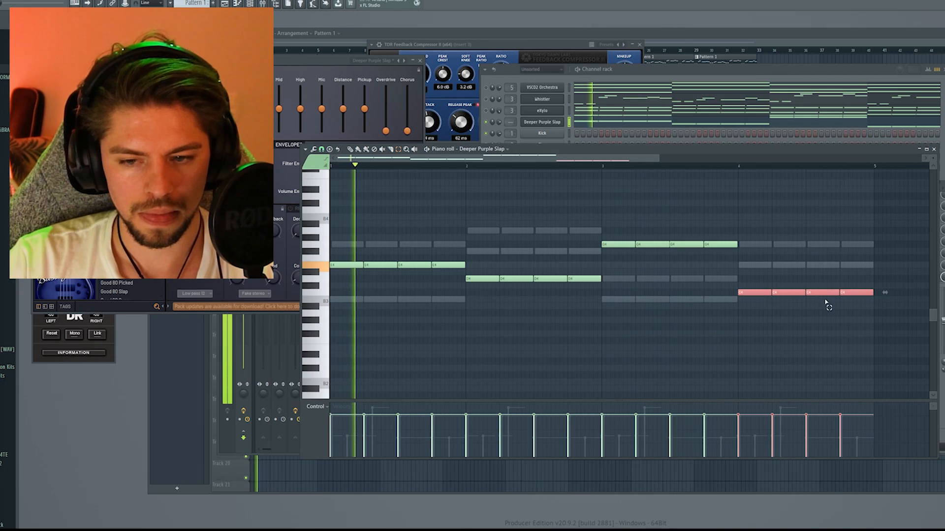
pyautogui.click(760, 327)
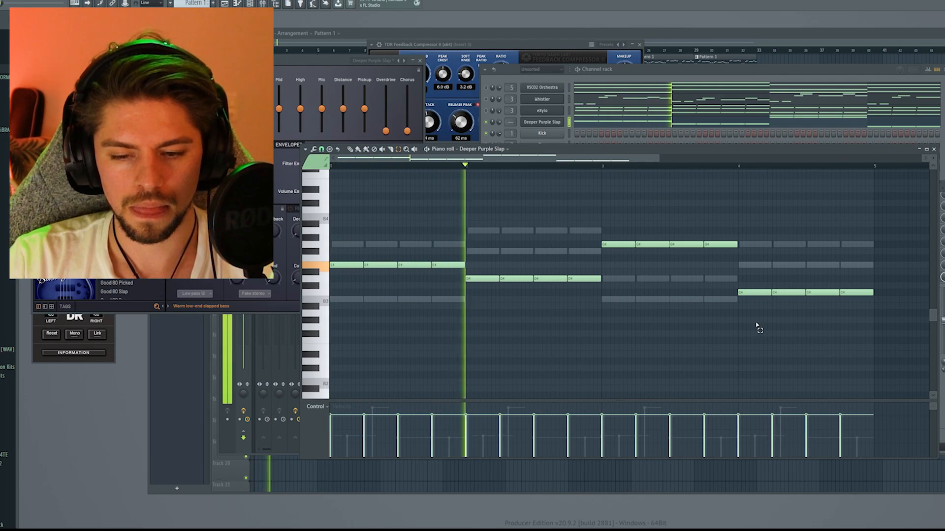
pyautogui.hotkey('ctrl', 'Down')
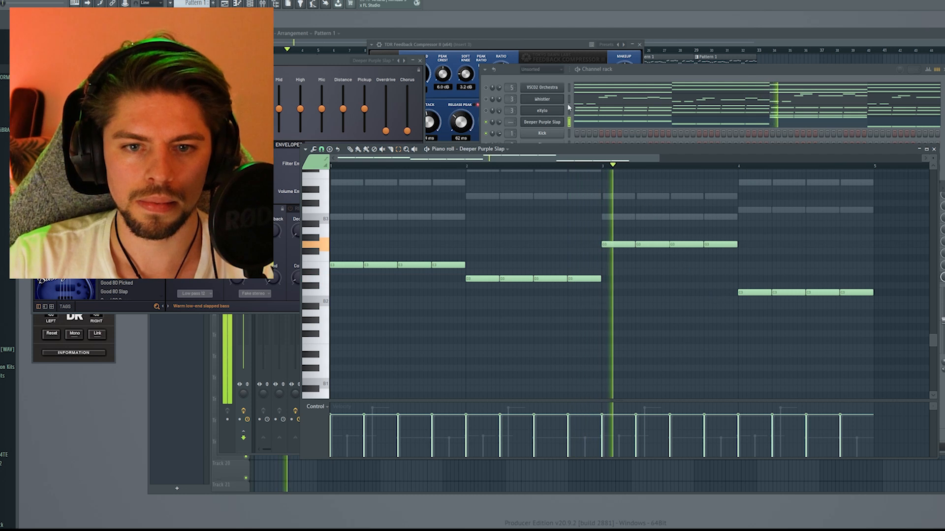
# Step: Raise the bass notes in bar four and bar one by one octave
pyautogui.moveTo(748, 274); pyautogui.dragTo(894, 323)
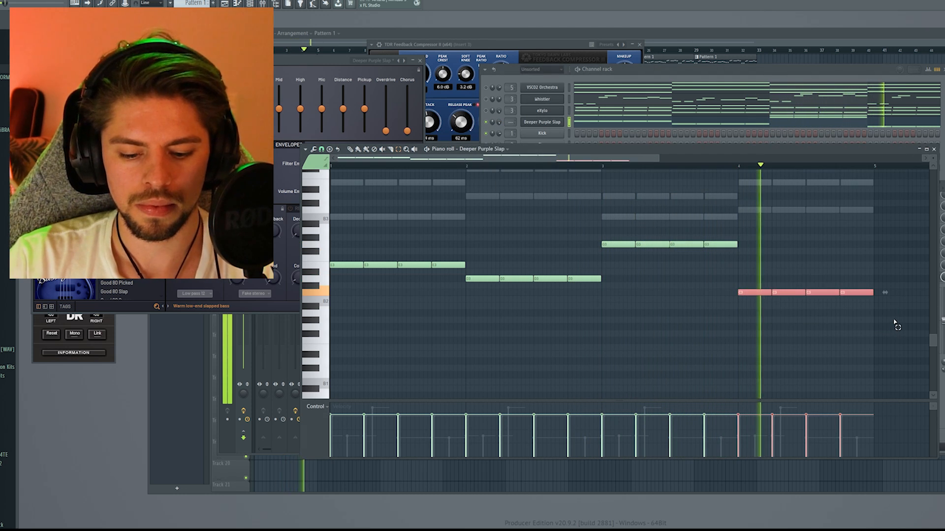
pyautogui.hotkey('ctrl', 'Up')
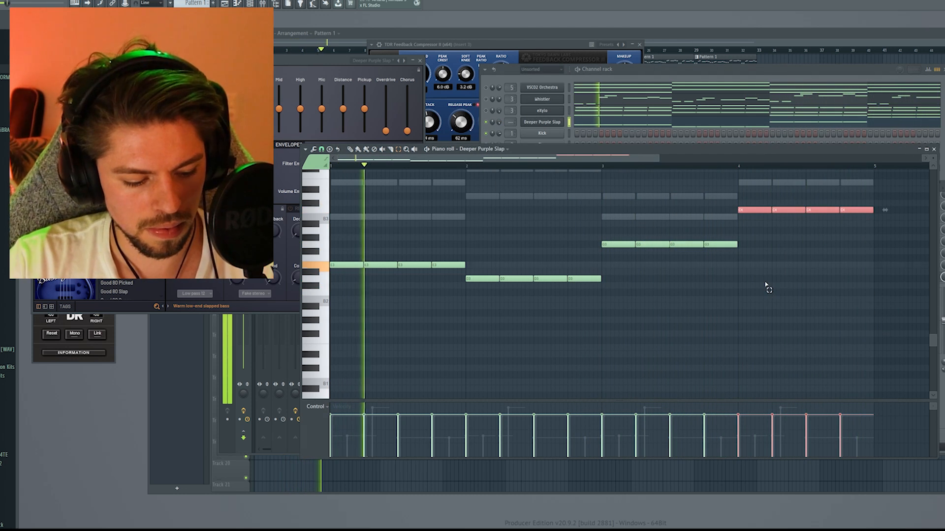
pyautogui.hotkey('ctrl', 'a')
pyautogui.moveTo(475, 269); pyautogui.dragTo(327, 237)
pyautogui.hotkey('ctrl', 'Up')
# Step: Raise the bass notes in bar two by one octave during playback and select the notes in bar three
pyautogui.press('space')
pyautogui.click(630, 320)
pyautogui.scroll(4, 632, 320)
pyautogui.moveTo(640, 369); pyautogui.dragTo(465, 346)
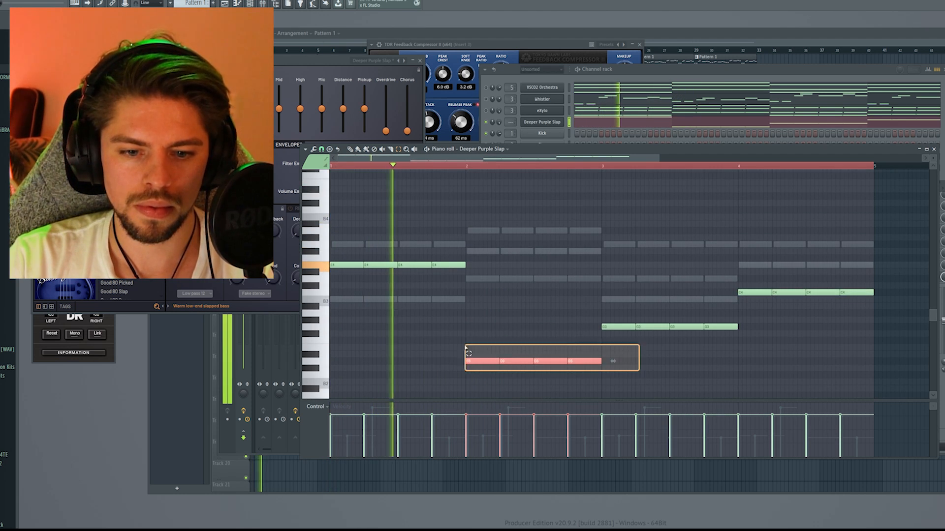
pyautogui.hotkey('ctrl', 'Up')
pyautogui.moveTo(588, 297); pyautogui.dragTo(765, 346)
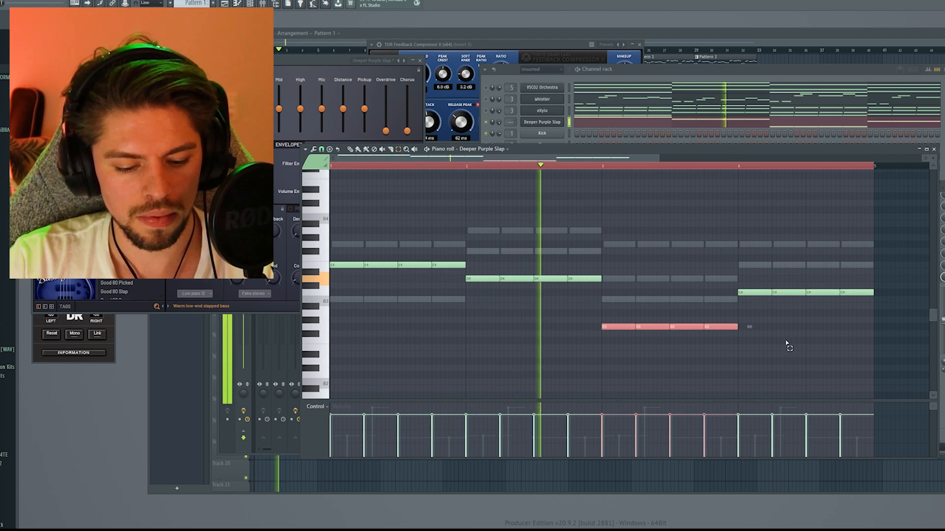
# Step: Route the Deeper Purple Slap channel to mixer insert 6 and load CamelCrusher [64bit] on that insert
pyautogui.press('F9')
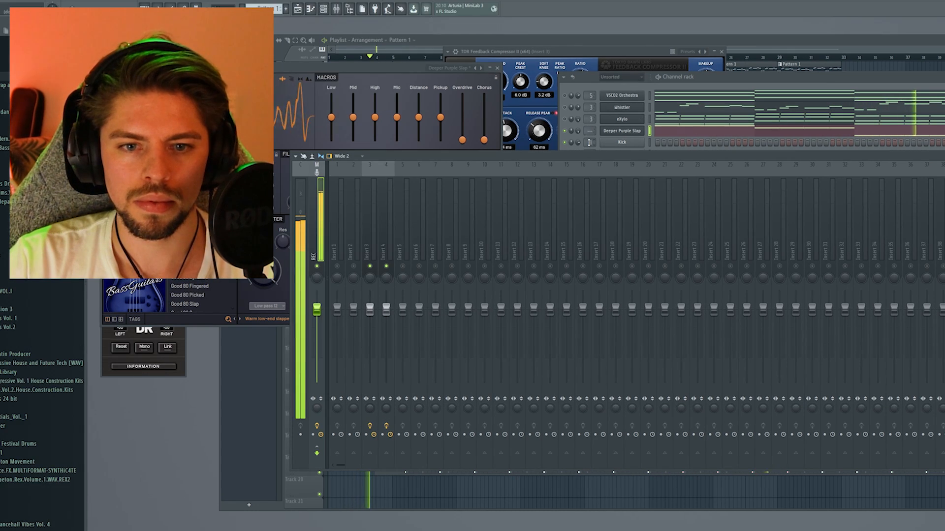
pyautogui.moveTo(589, 142); pyautogui.dragTo(589, 201)
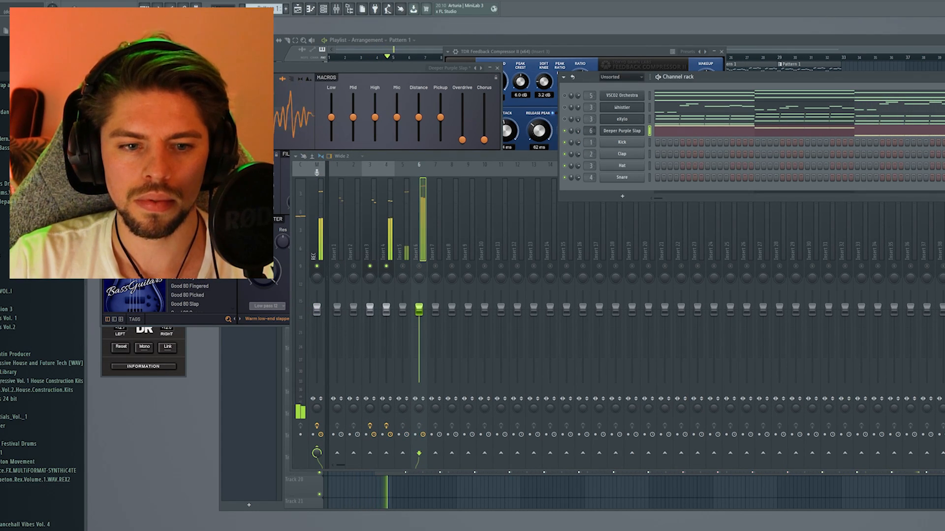
pyautogui.click(419, 266)
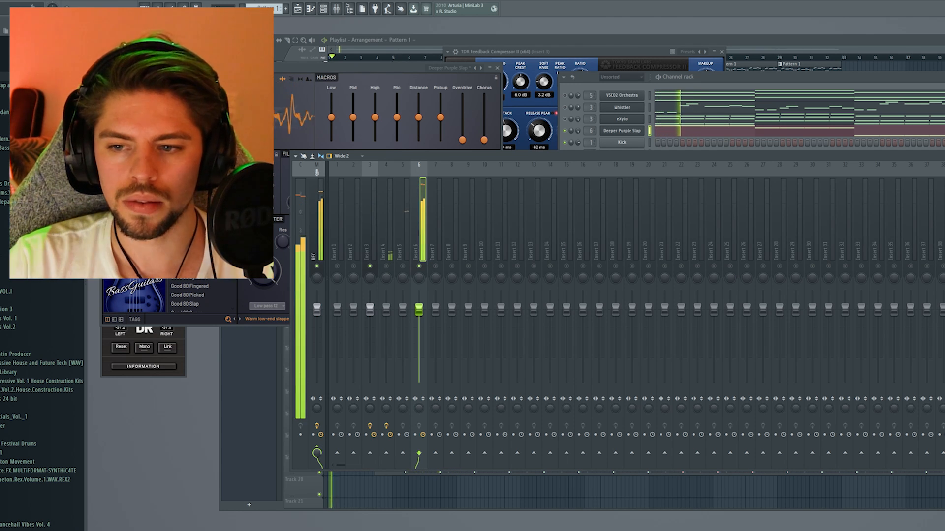
pyautogui.click(941, 194)
pyautogui.click(751, 135)
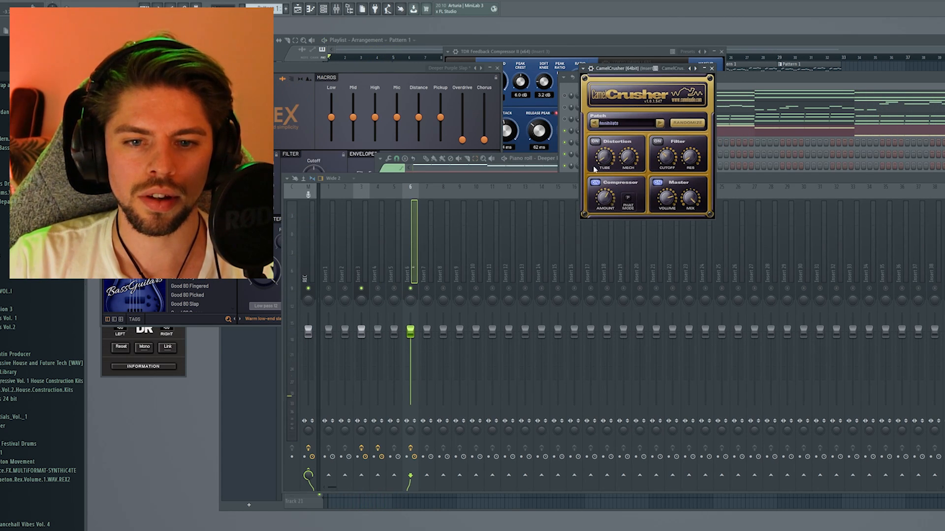
# Step: Turn on CamelCrusher's distortion with its compressor off, and play the bass to hear the effect
pyautogui.click(596, 142)
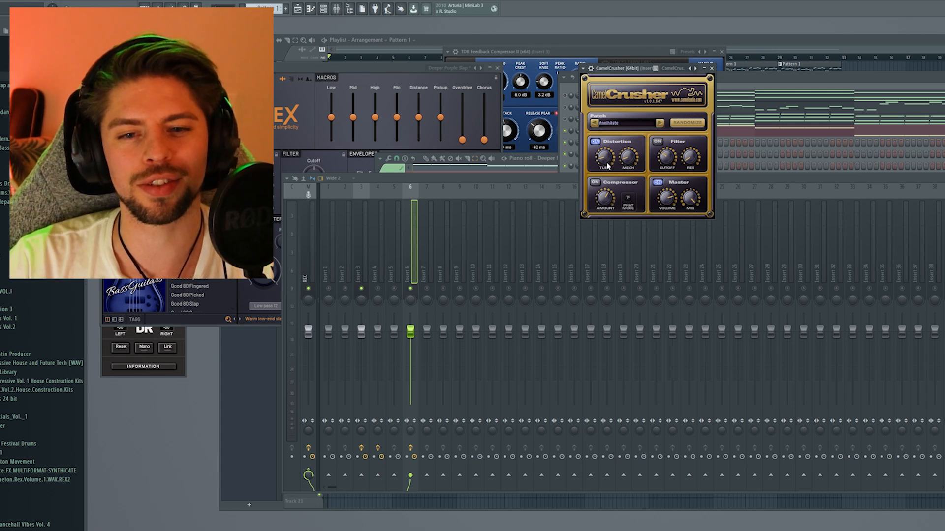
pyautogui.press('space')
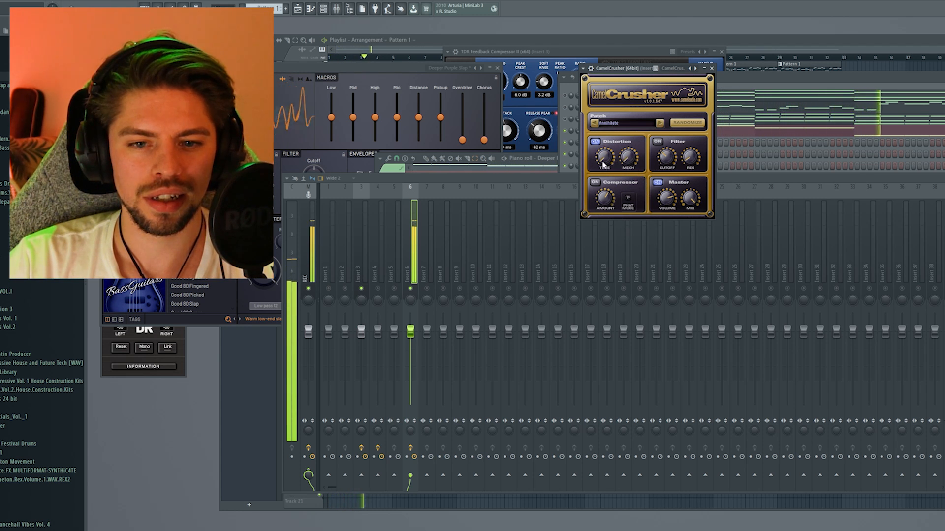
pyautogui.press('space')
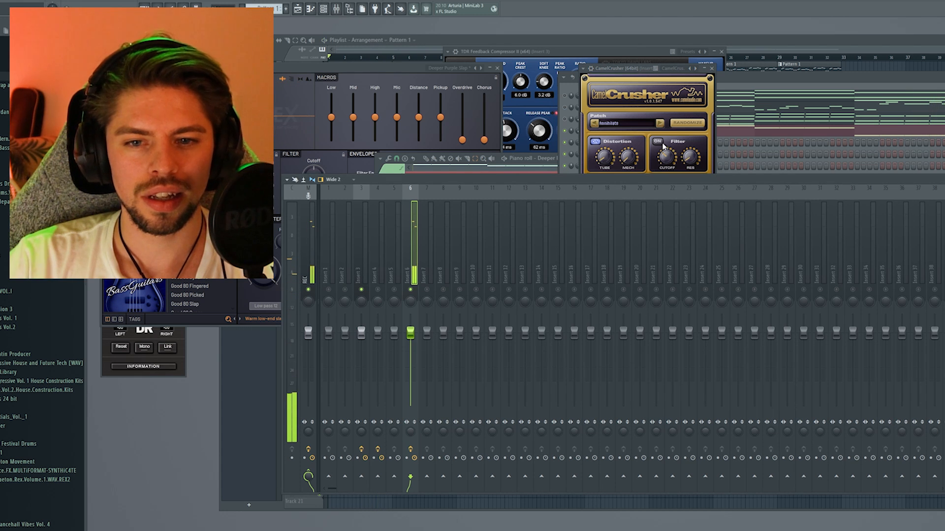
# Step: Turn on CamelCrusher's filter, audition it on the bass, and slightly raise insert 6's volume
pyautogui.click(658, 141)
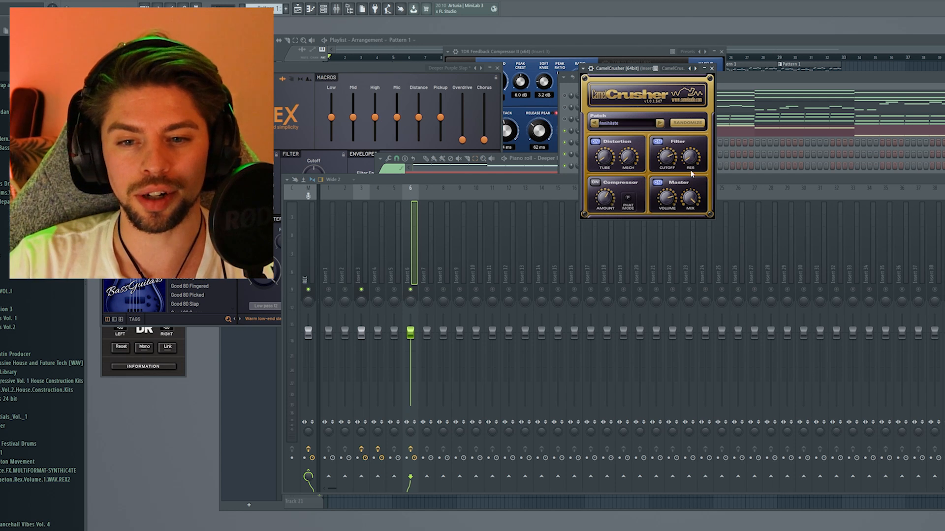
pyautogui.press('space')
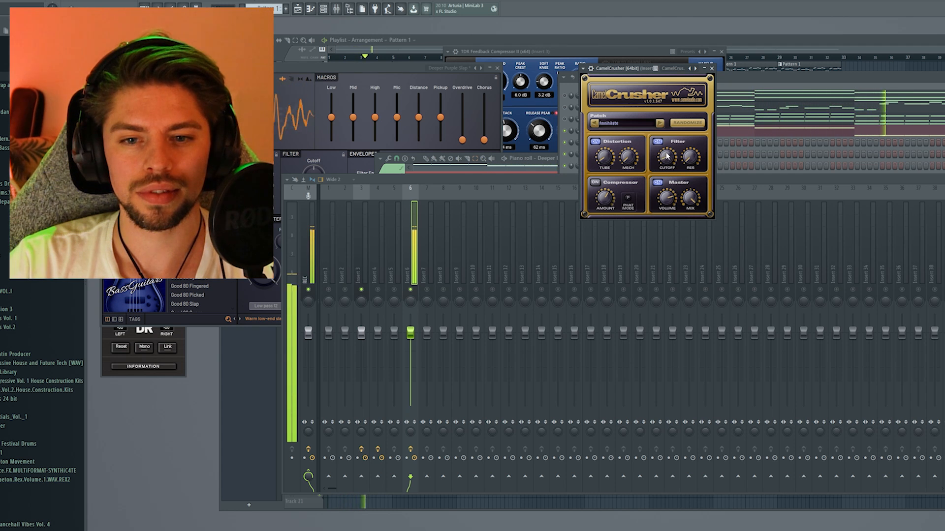
pyautogui.click(723, 177)
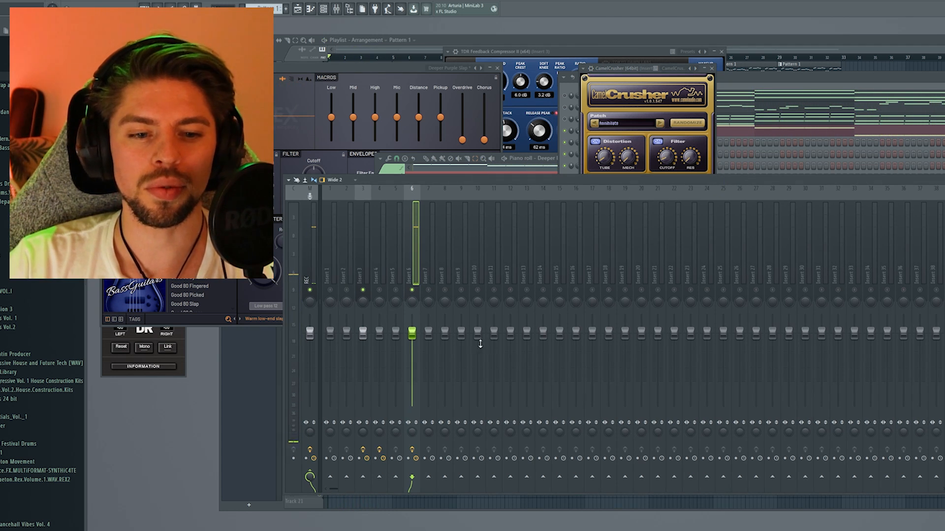
pyautogui.moveTo(415, 337); pyautogui.dragTo(415, 332)
# Step: Turn on CamelCrusher's compressor with Phat Mode and play the bass through it
pyautogui.moveTo(640, 63); pyautogui.dragTo(614, 58)
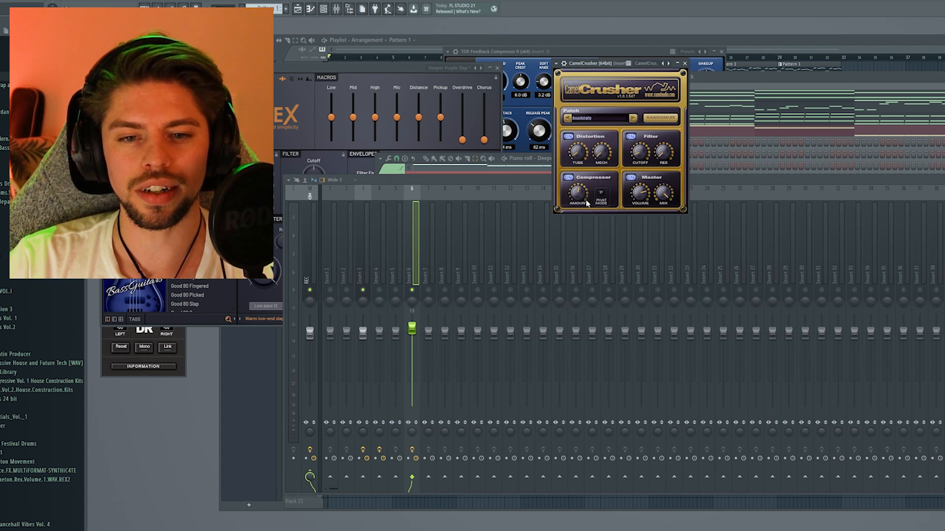
pyautogui.click(695, 192)
pyautogui.moveTo(619, 69); pyautogui.dragTo(617, 57)
pyautogui.press('space')
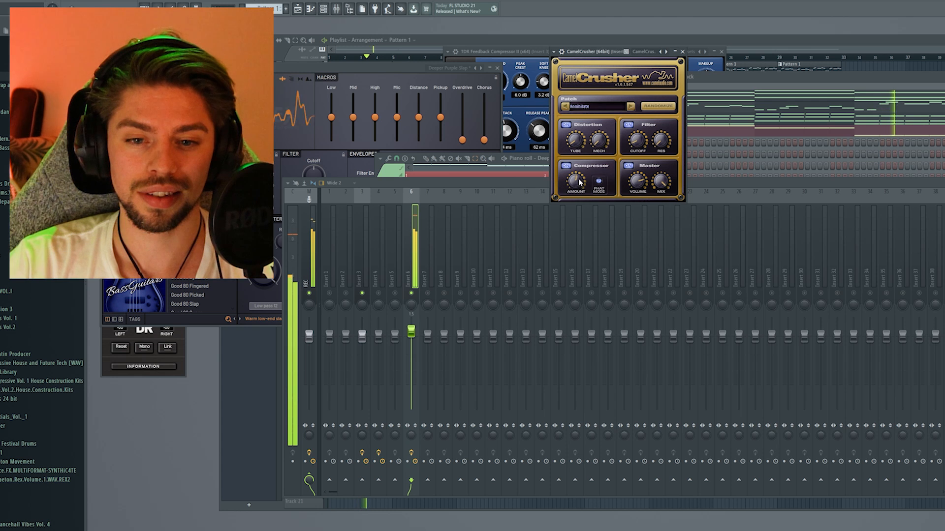
# Step: Slightly reduce CamelCrusher's master mix and lower insert 6's volume to -4.6 dB during playback
pyautogui.press('space')
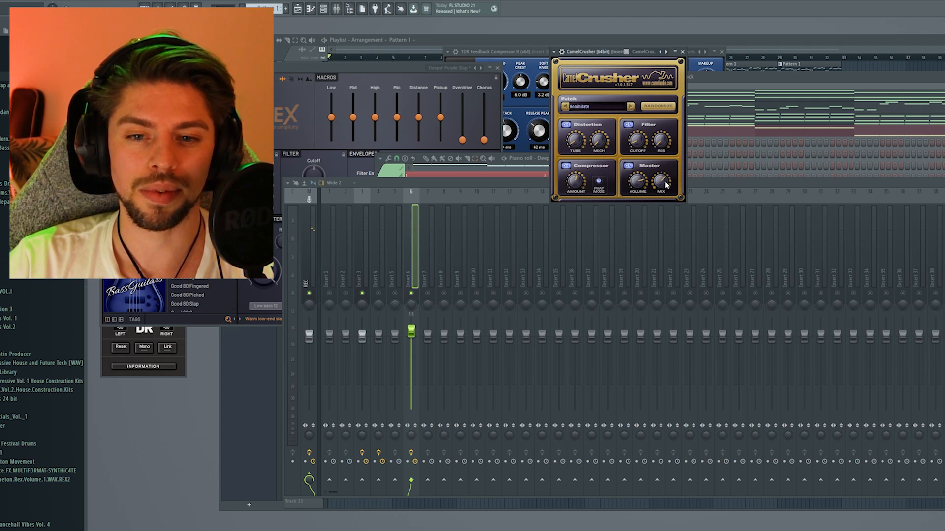
pyautogui.press('space')
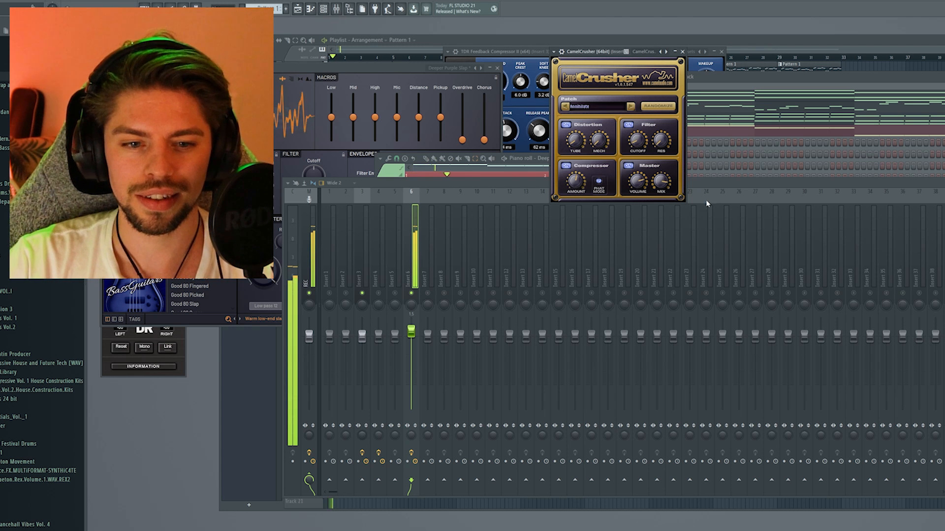
pyautogui.moveTo(411, 332); pyautogui.dragTo(411, 350)
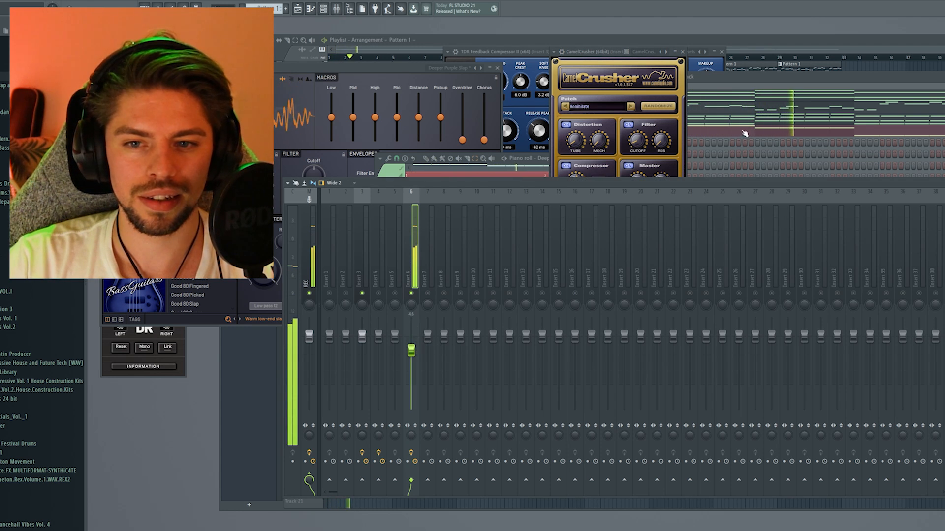
# Step: Replace the Kick channel's sample with EDWAN Kick 05
pyautogui.click(749, 77)
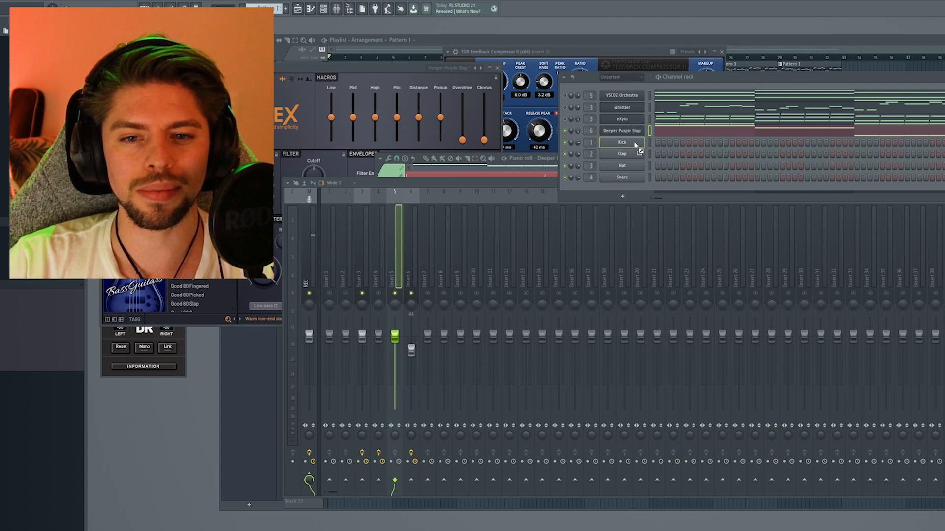
pyautogui.moveTo(636, 144); pyautogui.dragTo(589, 131)
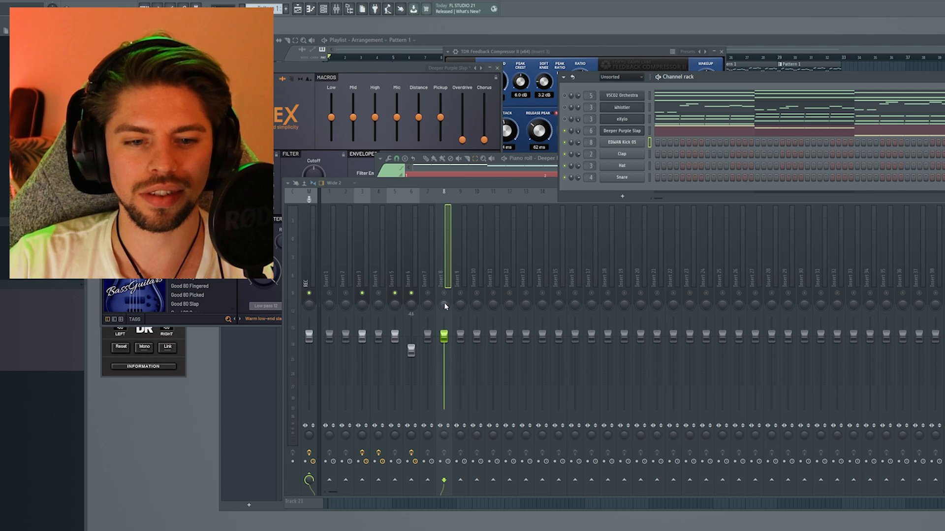
# Step: Load dominion v1.2 on mixer insert 8 and raise its attack level to 13
pyautogui.click(446, 290)
pyautogui.click(943, 216)
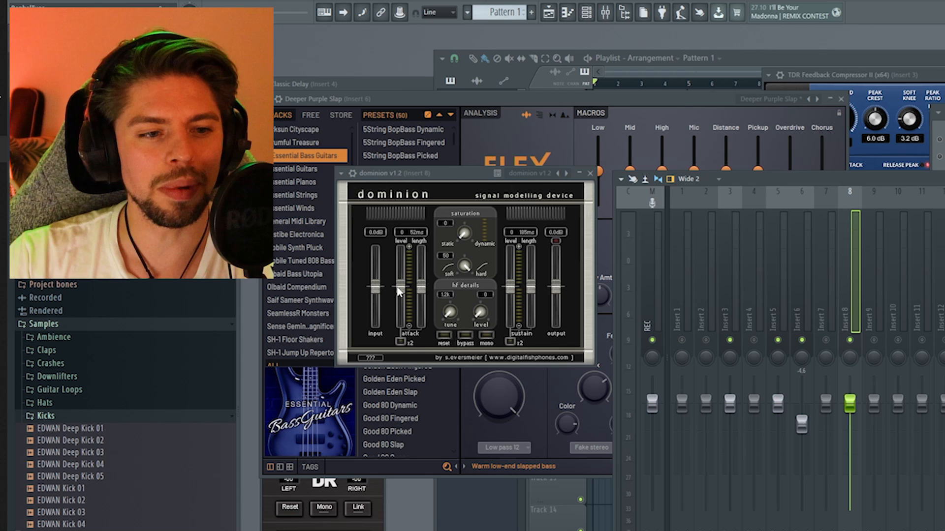
pyautogui.moveTo(398, 291); pyautogui.dragTo(403, 282)
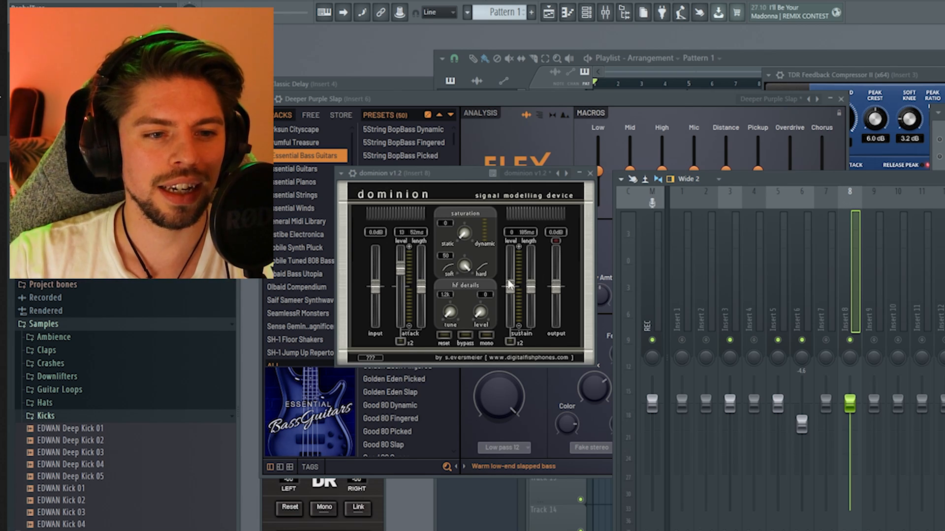
# Step: Set dominion's sustain level to 14 with length 477 ms, and its attack level to 17 with length 64 ms
pyautogui.moveTo(509, 292); pyautogui.dragTo(515, 295)
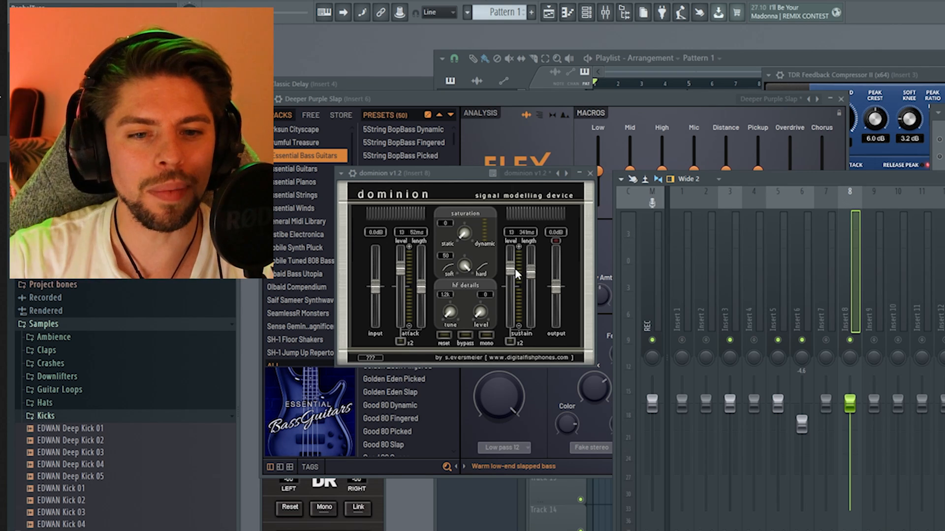
pyautogui.moveTo(881, 181); pyautogui.dragTo(901, 140)
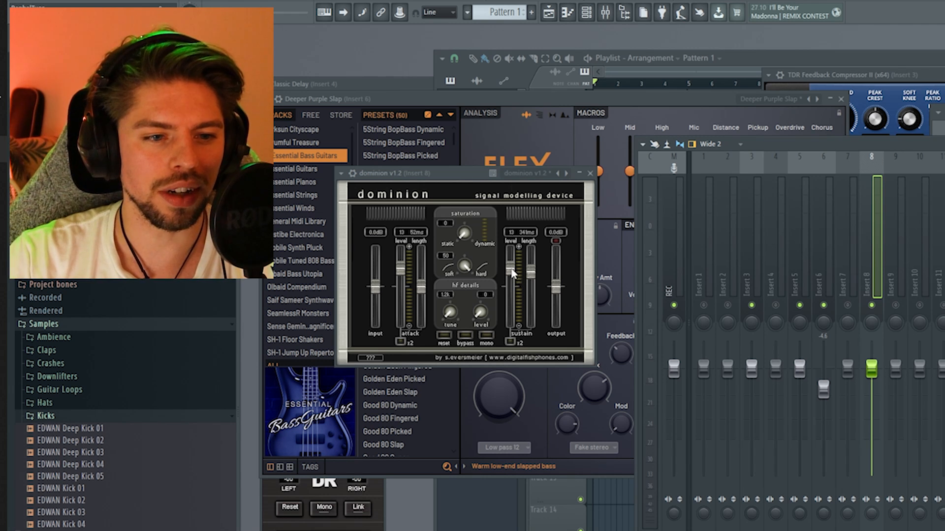
pyautogui.moveTo(511, 272); pyautogui.dragTo(529, 270)
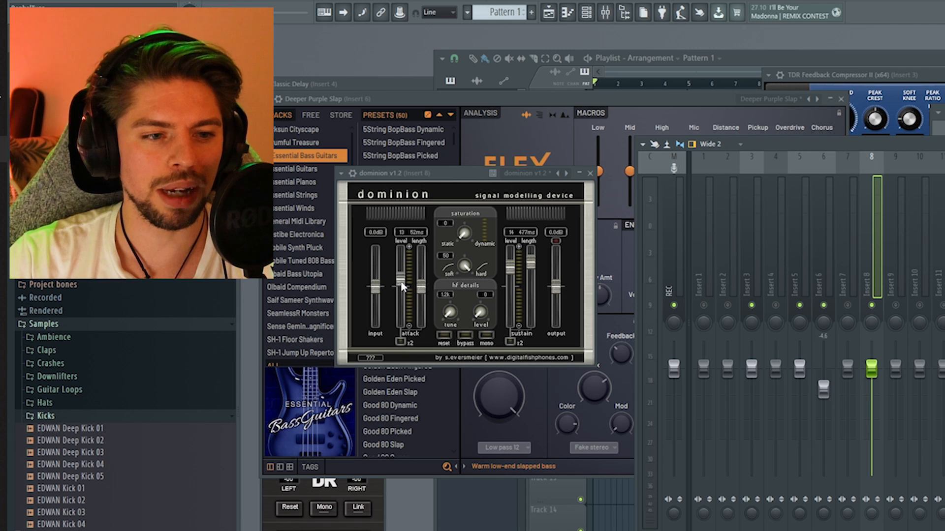
pyautogui.moveTo(401, 274); pyautogui.dragTo(402, 271)
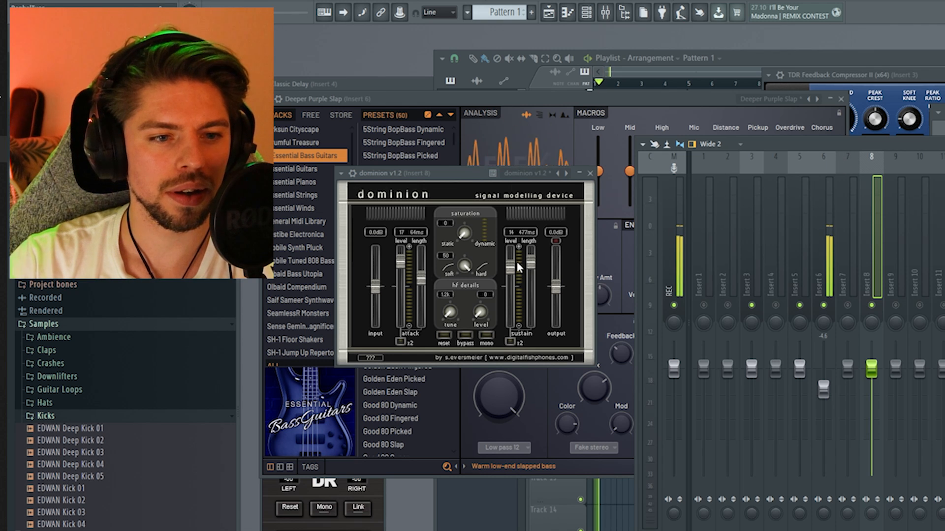
pyautogui.press('space')
# Step: With the kick playing, set dominion's attack to level 25 using the x2 boost and its length to 69 ms
pyautogui.click(939, 143)
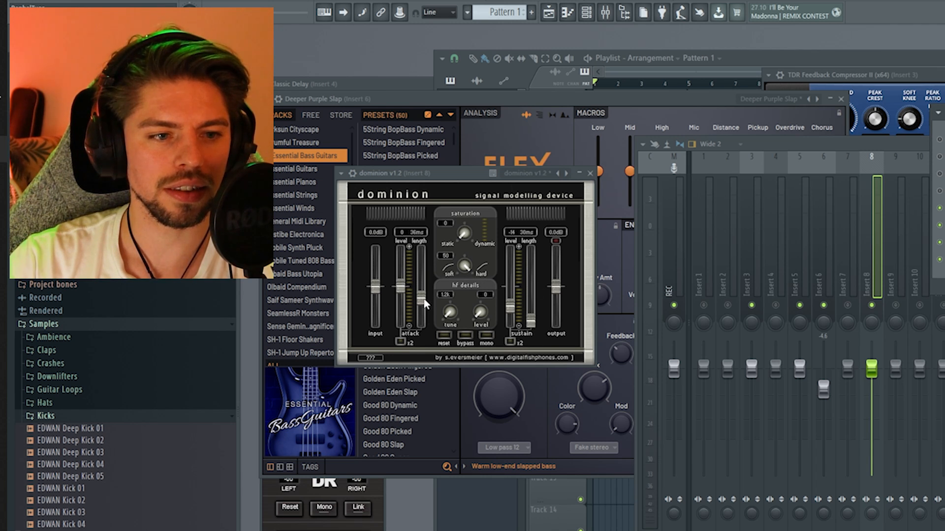
pyautogui.click(803, 149)
pyautogui.press('space')
pyautogui.moveTo(401, 272)
pyautogui.mouseDown()
pyautogui.moveTo(402, 246)
pyautogui.moveTo(410, 338)
pyautogui.moveTo(395, 267)
pyautogui.mouseUp()
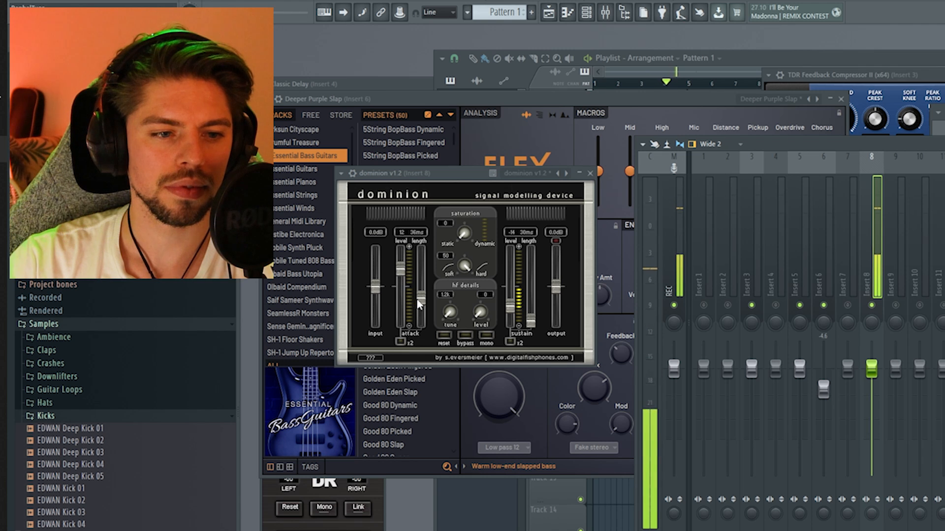
pyautogui.moveTo(419, 304); pyautogui.dragTo(419, 281)
pyautogui.click(401, 341)
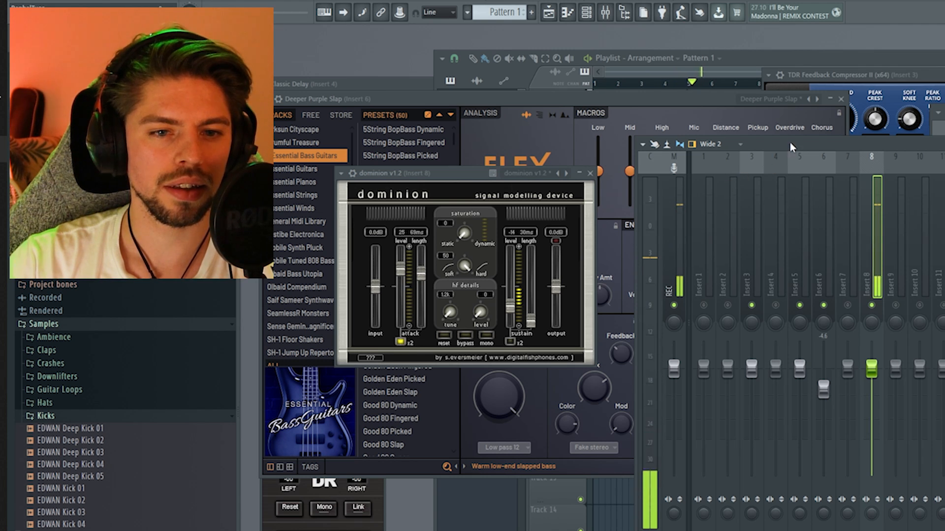
pyautogui.moveTo(790, 144); pyautogui.dragTo(781, 149)
pyautogui.press('space')
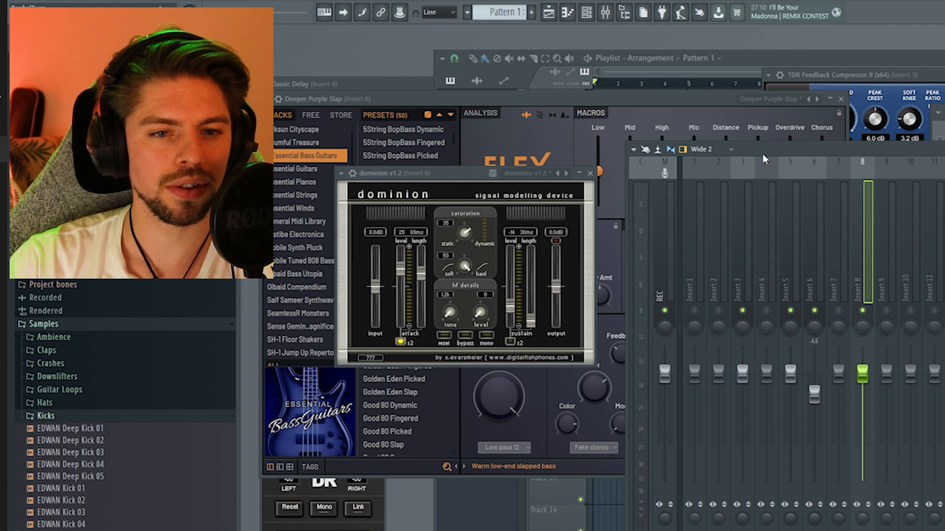
# Step: Set dominion's saturation to 15 and its HF tune to 10.0k while the kick plays
pyautogui.press('space')
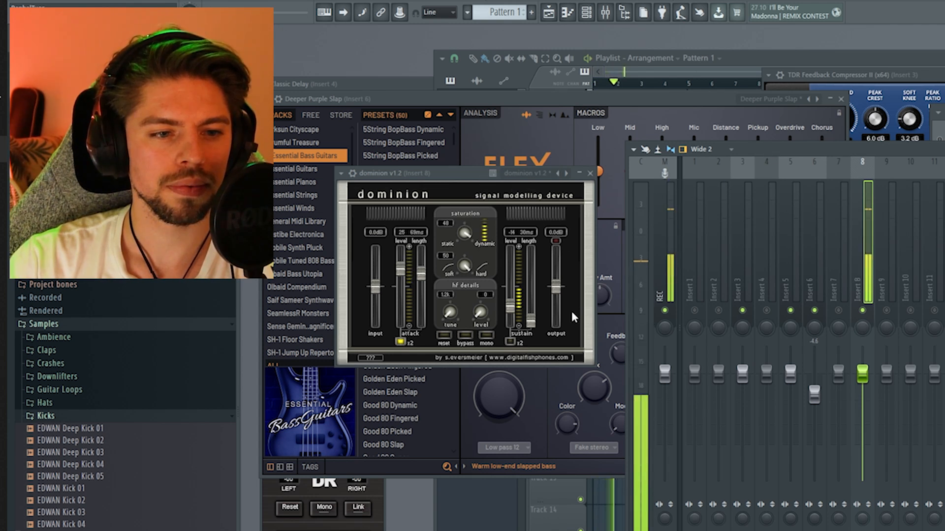
pyautogui.moveTo(465, 235); pyautogui.dragTo(447, 224)
pyautogui.moveTo(452, 317); pyautogui.dragTo(521, 359)
# Step: Set dominion's sustain level to 12 with length 370 ms and play the kick
pyautogui.moveTo(512, 310); pyautogui.dragTo(517, 270)
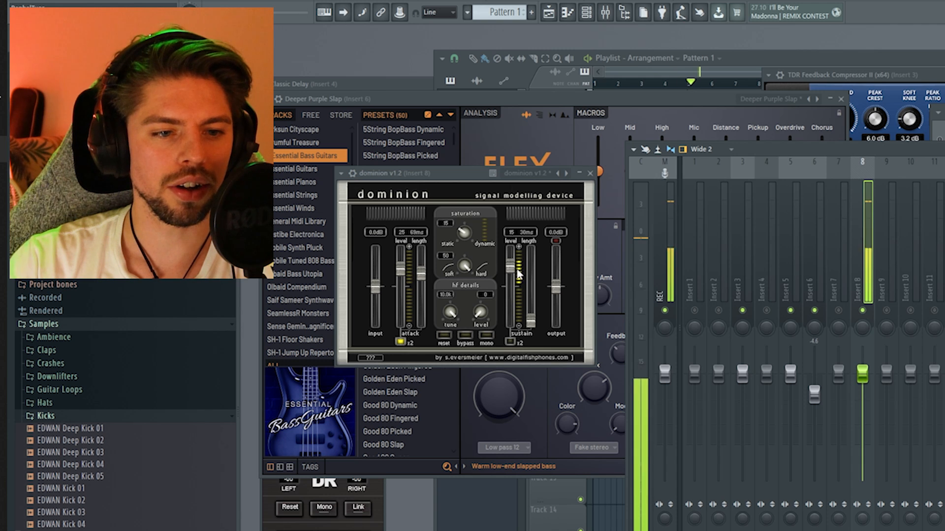
pyautogui.moveTo(529, 321); pyautogui.dragTo(518, 246)
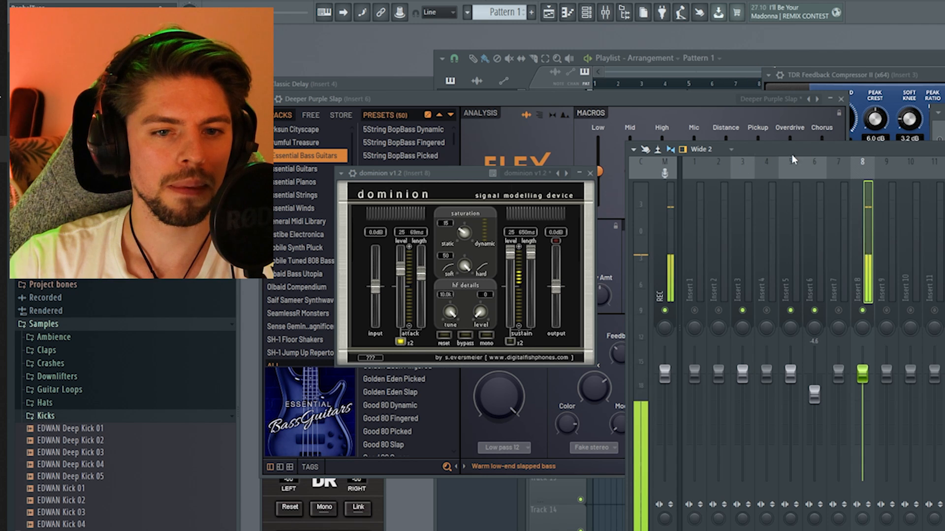
pyautogui.moveTo(792, 159); pyautogui.dragTo(784, 165)
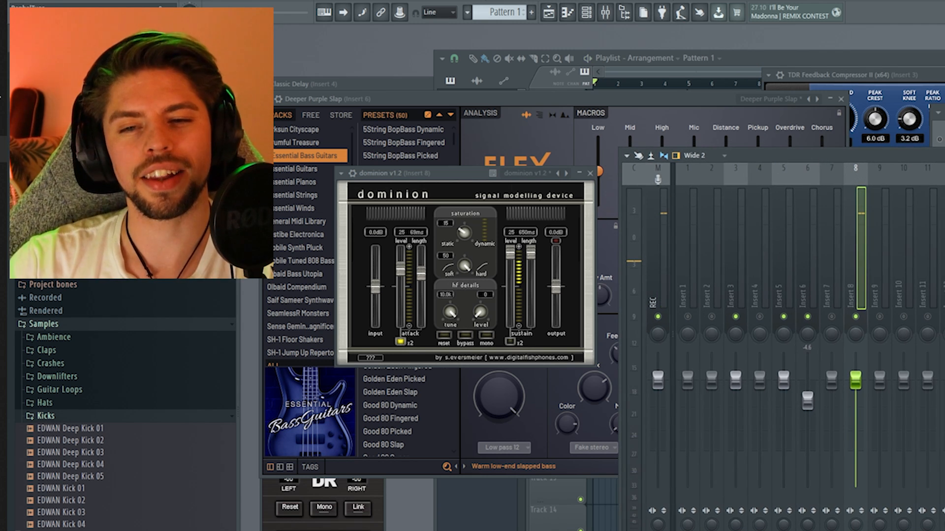
pyautogui.moveTo(511, 253); pyautogui.dragTo(511, 268)
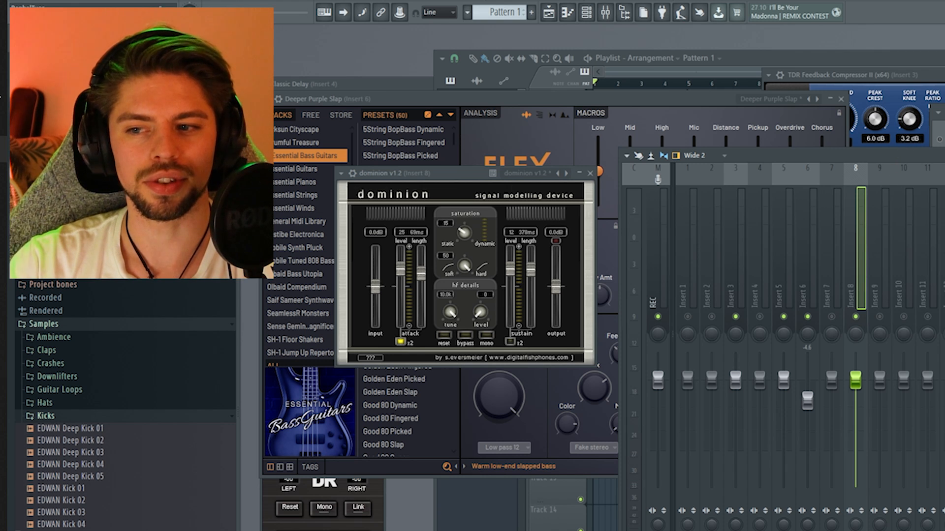
pyautogui.press('space')
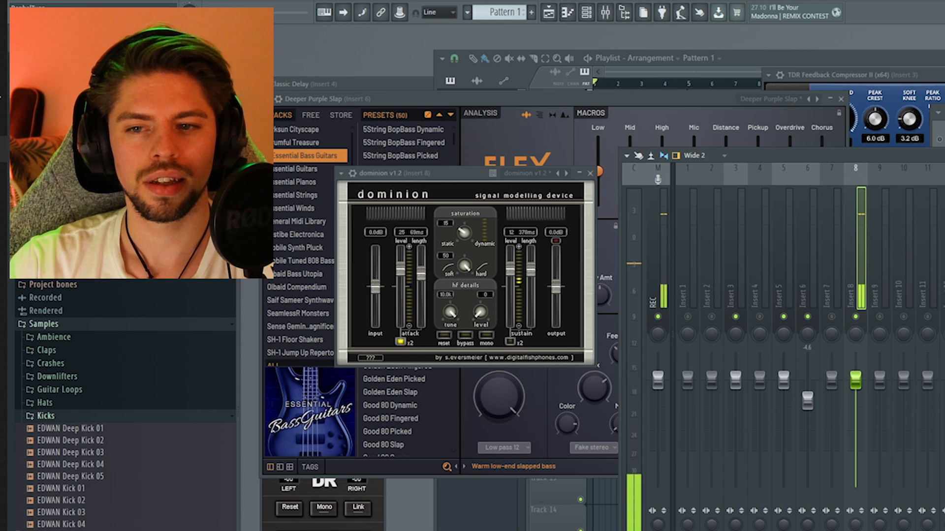
# Step: Turn all mixer tracks back on through insert 8's solo toggle and briefly play the pattern
pyautogui.press('F6')
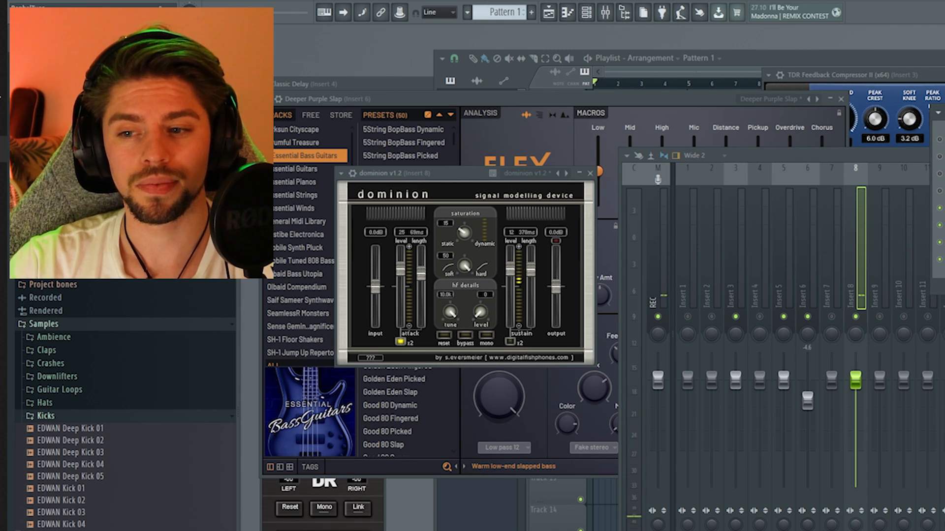
pyautogui.rightClick(857, 315)
pyautogui.rightClick(856, 315)
pyautogui.press('space')
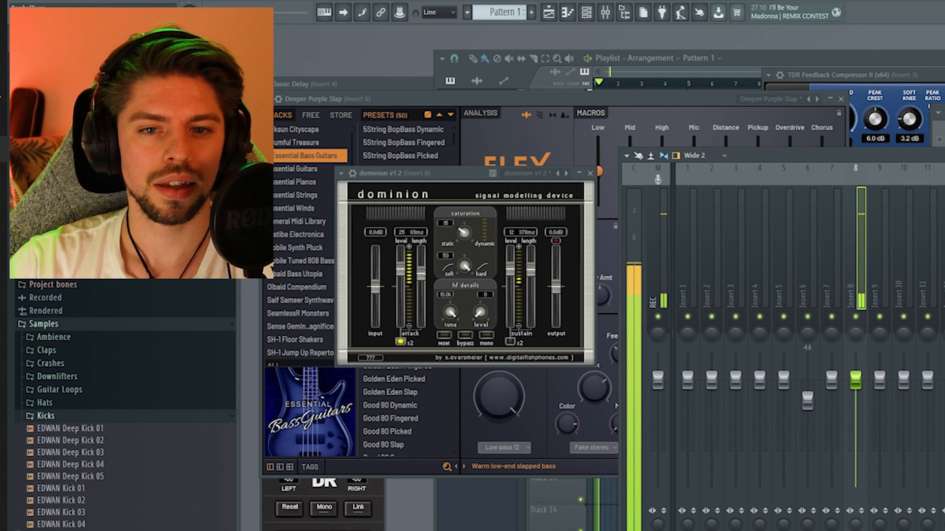
pyautogui.press('space')
# Step: Open TT Dynamic Range Meter on the master track and arrange it with the mixer so both are visible
pyautogui.click(939, 140)
pyautogui.click(662, 267)
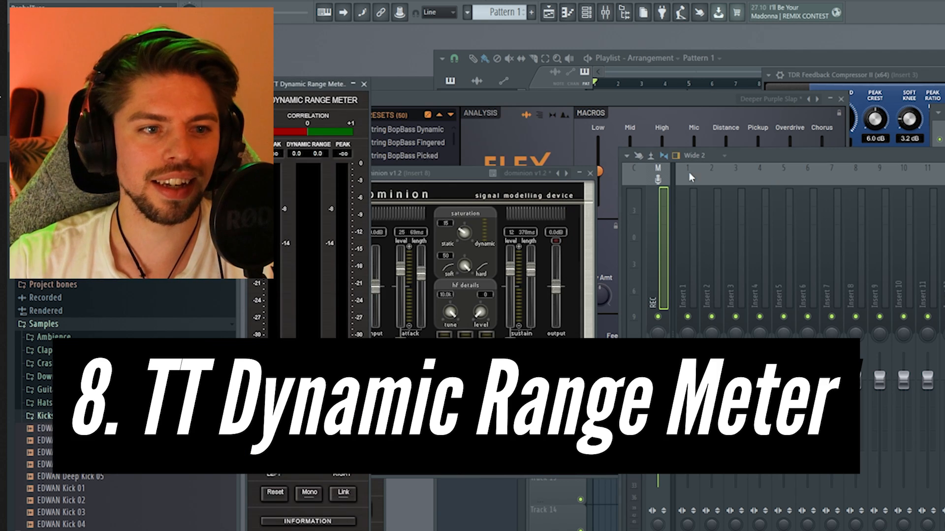
pyautogui.moveTo(308, 106); pyautogui.dragTo(890, 63)
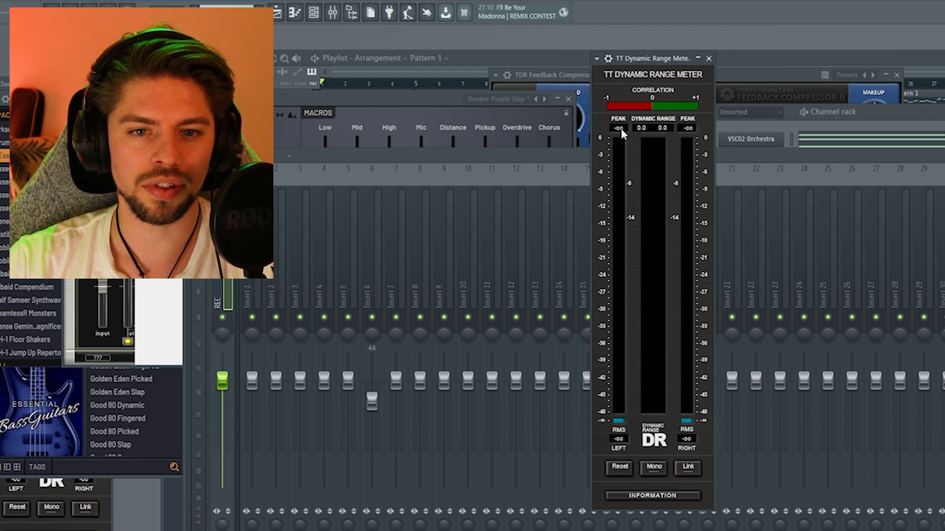
pyautogui.moveTo(733, 155); pyautogui.dragTo(713, 193)
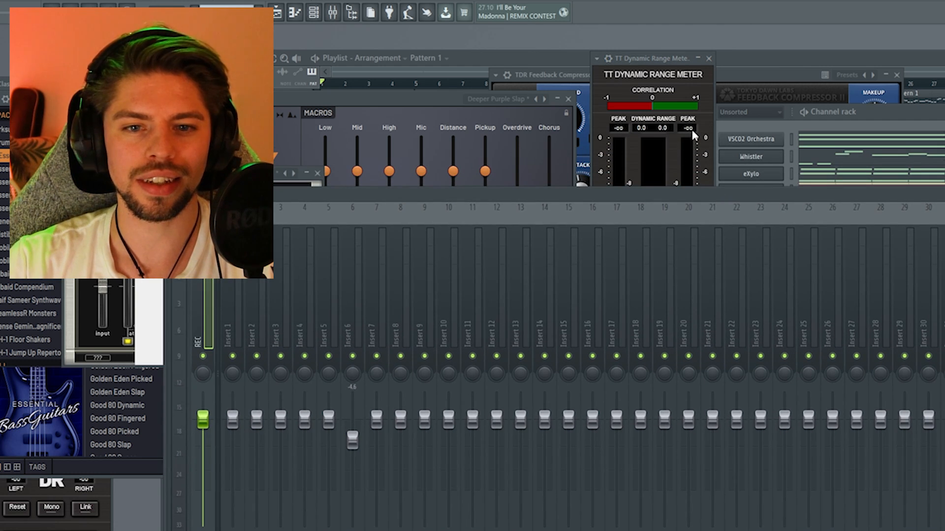
pyautogui.click(662, 64)
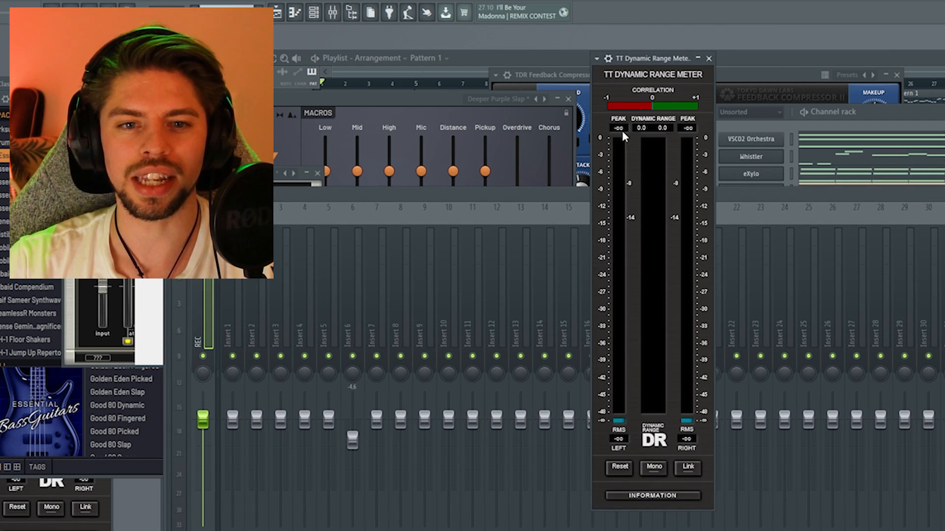
pyautogui.moveTo(784, 199); pyautogui.dragTo(750, 227)
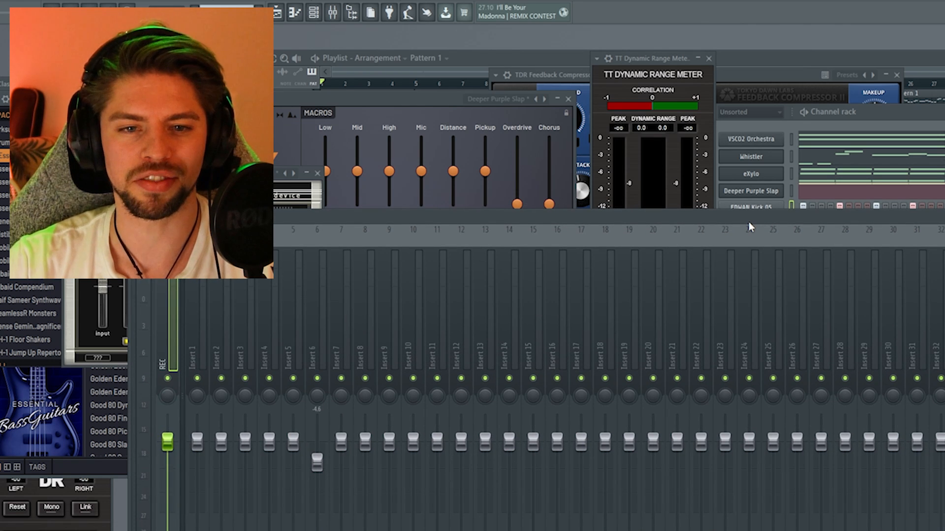
# Step: During playback, unmute the Whistler, eXylo and Deeper Purple Slap channels and bring the meter back into view
pyautogui.press('space')
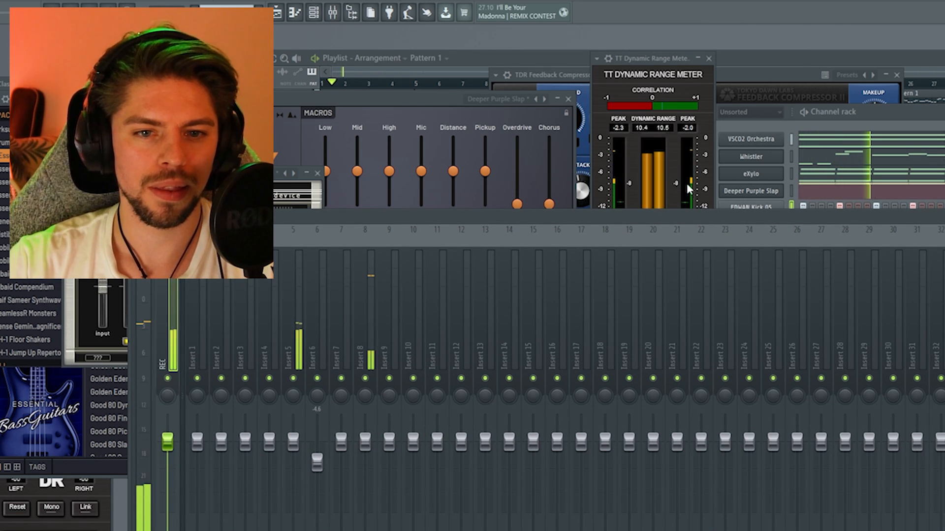
pyautogui.click(897, 119)
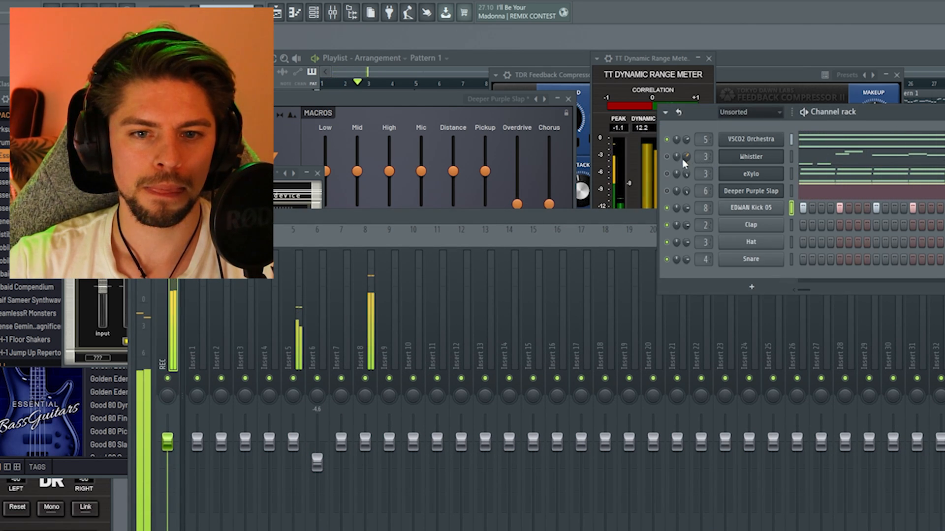
pyautogui.moveTo(667, 158); pyautogui.dragTo(668, 189)
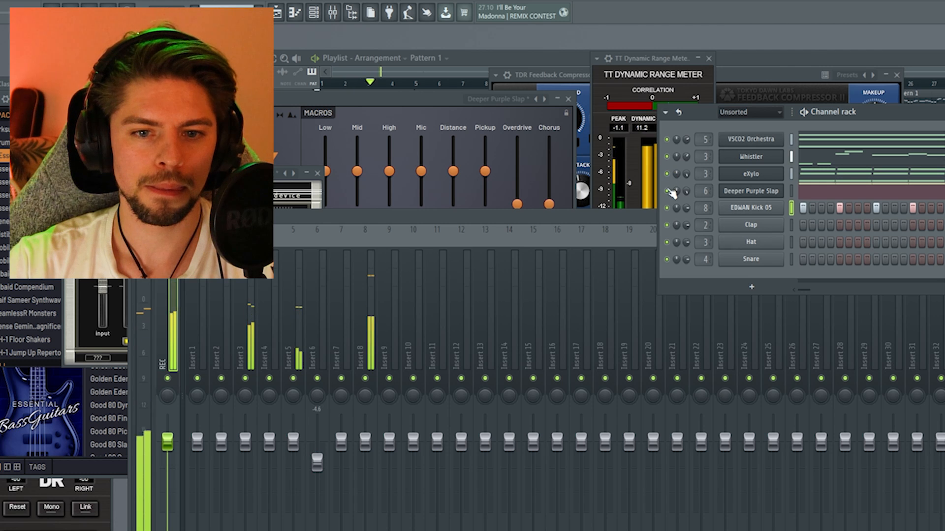
pyautogui.click(642, 61)
pyautogui.click(545, 220)
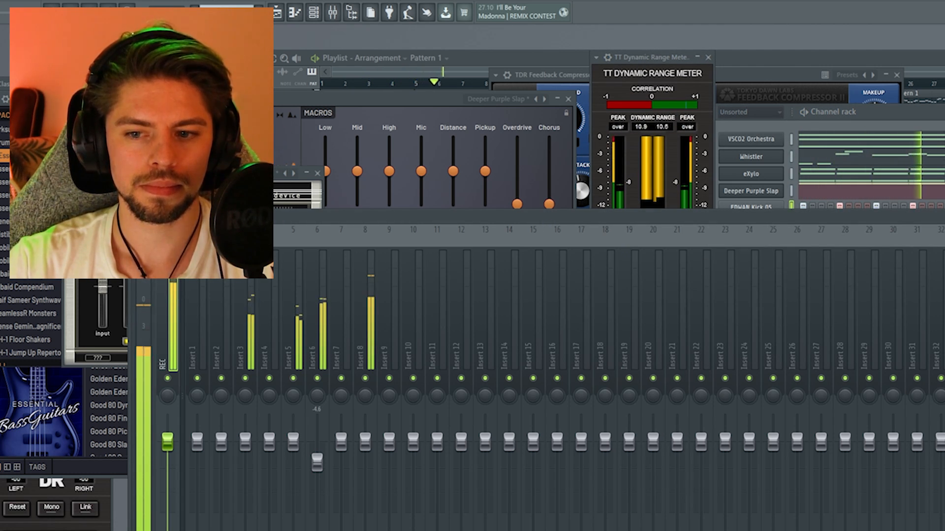
# Step: Reset TT Dynamic Range Meter's peak readings and replay the full pattern through it
pyautogui.press('space')
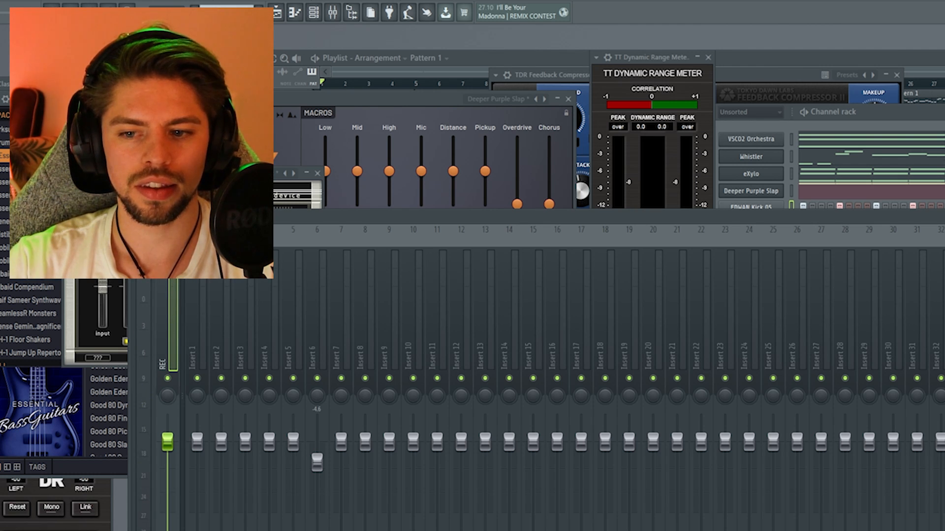
pyautogui.press('space')
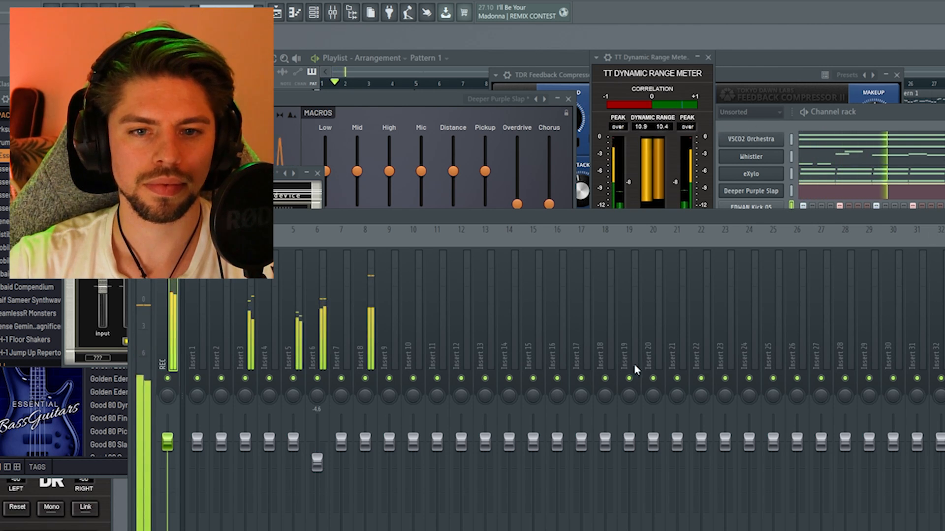
pyautogui.click(652, 54)
pyautogui.press('space')
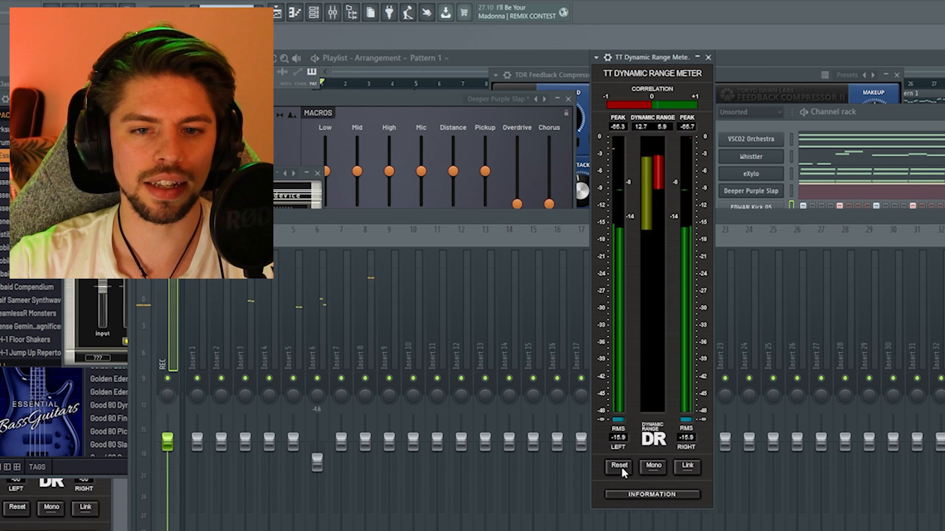
pyautogui.click(797, 219)
pyautogui.press('space')
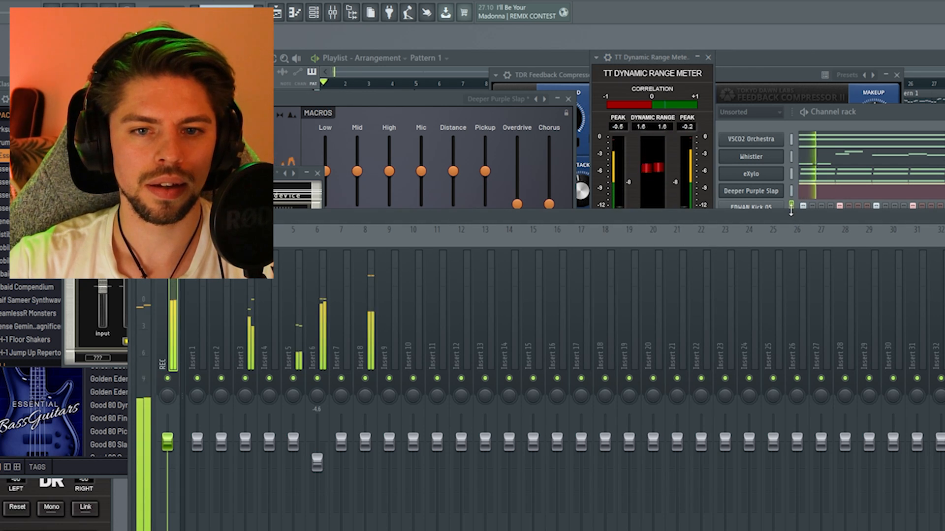
pyautogui.press('space')
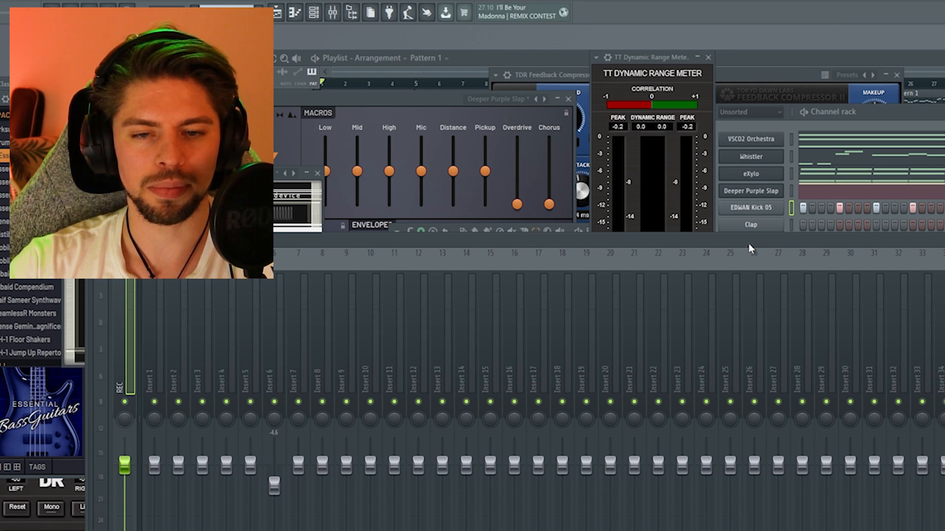
# Step: Reposition the mixer below the meter and replay the pattern to examine the master's peak, RMS and dynamic range levels
pyautogui.moveTo(750, 248); pyautogui.dragTo(752, 268)
pyautogui.click(654, 60)
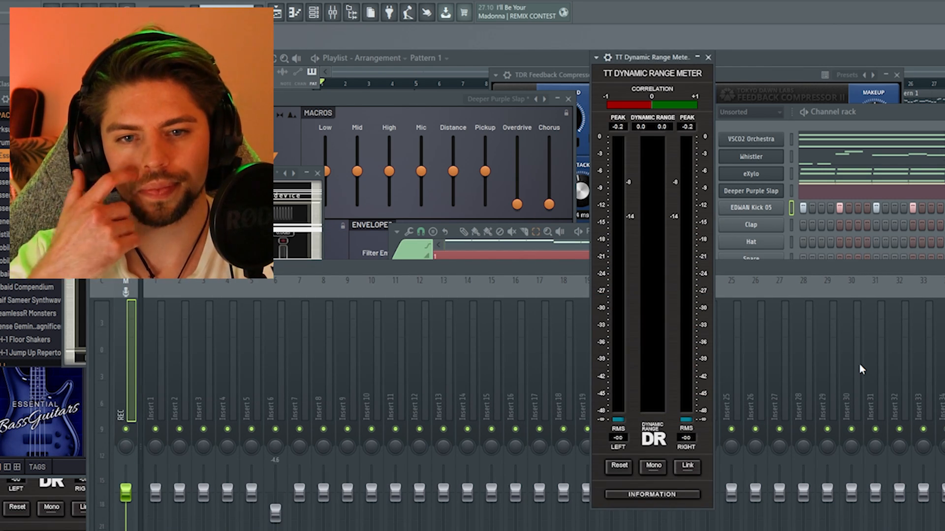
pyautogui.moveTo(820, 274); pyautogui.dragTo(821, 270)
pyautogui.press('space')
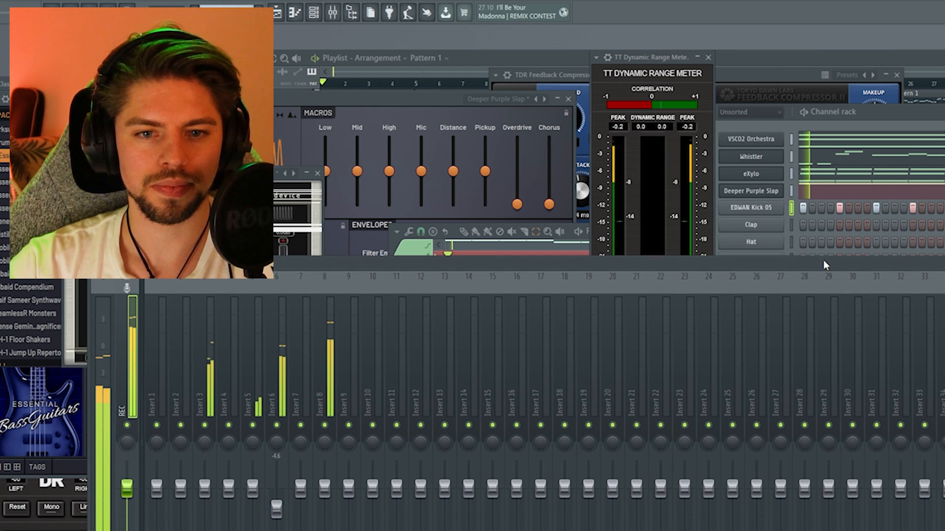
pyautogui.press('space')
pyautogui.click(656, 108)
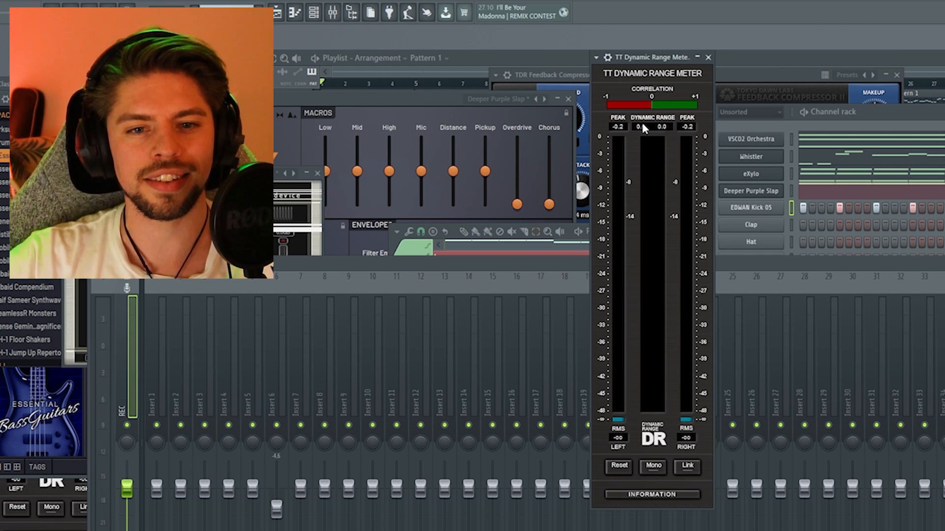
pyautogui.click(819, 276)
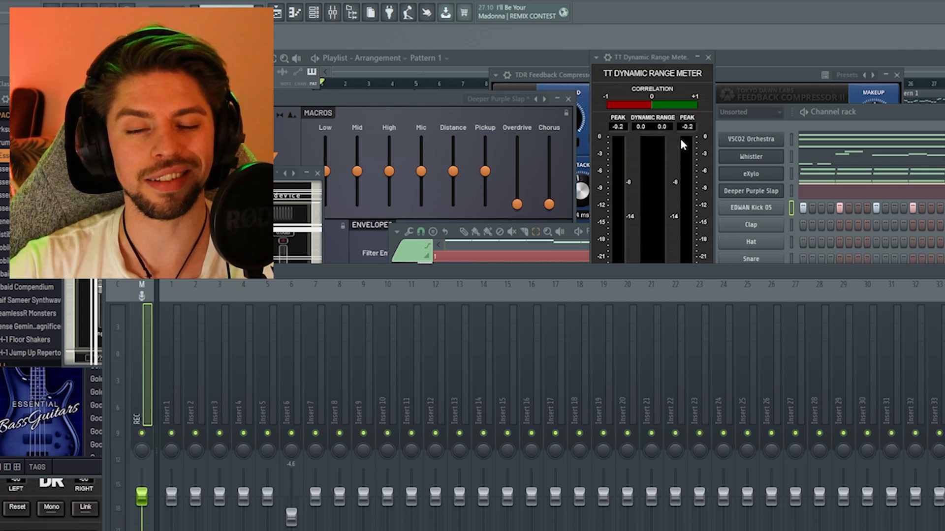
pyautogui.press('space')
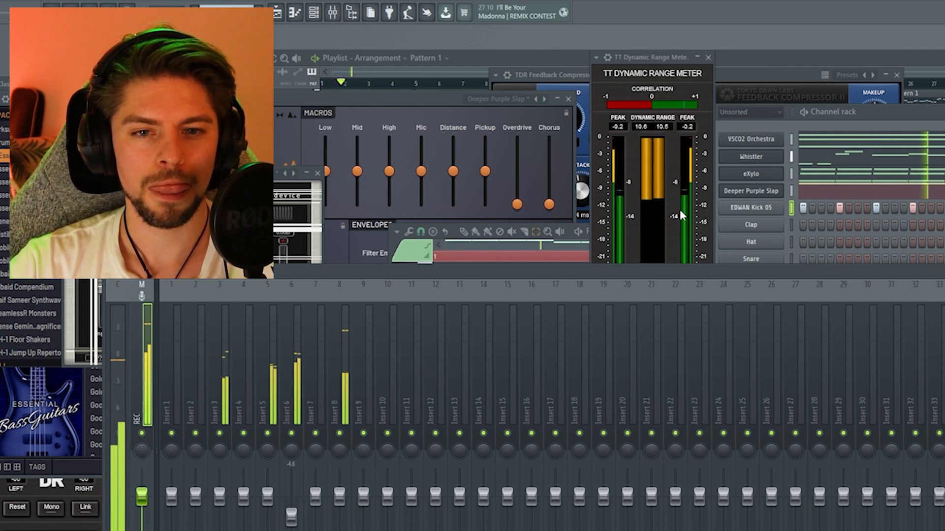
# Step: Stop playback and bring TT Dynamic Range Meter fully in front of the mixer
pyautogui.moveTo(740, 278); pyautogui.dragTo(751, 275)
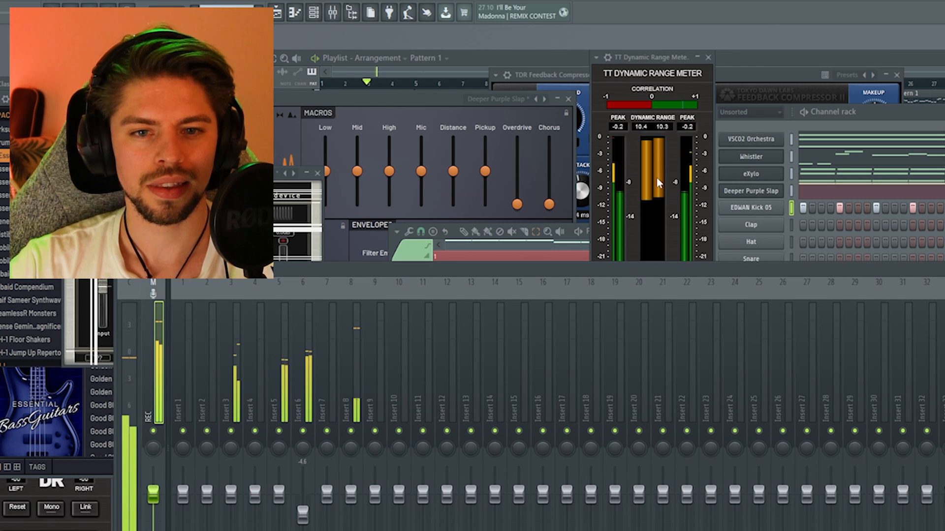
pyautogui.press('space')
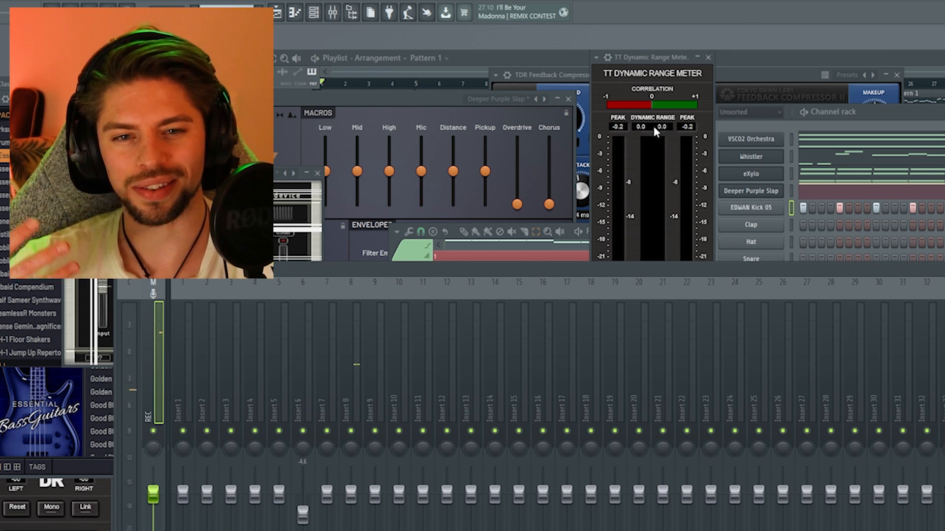
pyautogui.moveTo(659, 57); pyautogui.dragTo(655, 64)
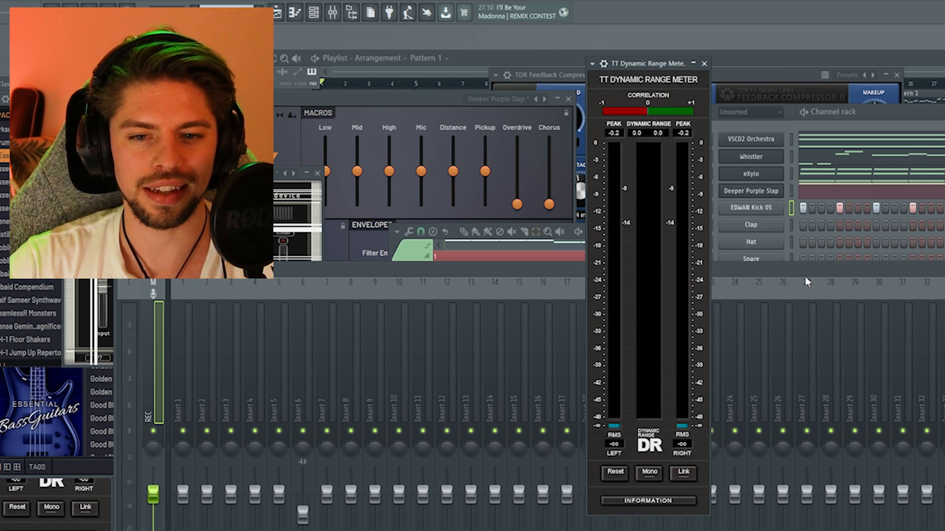
# Step: Move TT Dynamic Range Meter aside and shift the mixer so all inserts and the master's effect slots are accessible
pyautogui.moveTo(806, 271); pyautogui.dragTo(739, 229)
pyautogui.moveTo(632, 69); pyautogui.dragTo(922, 107)
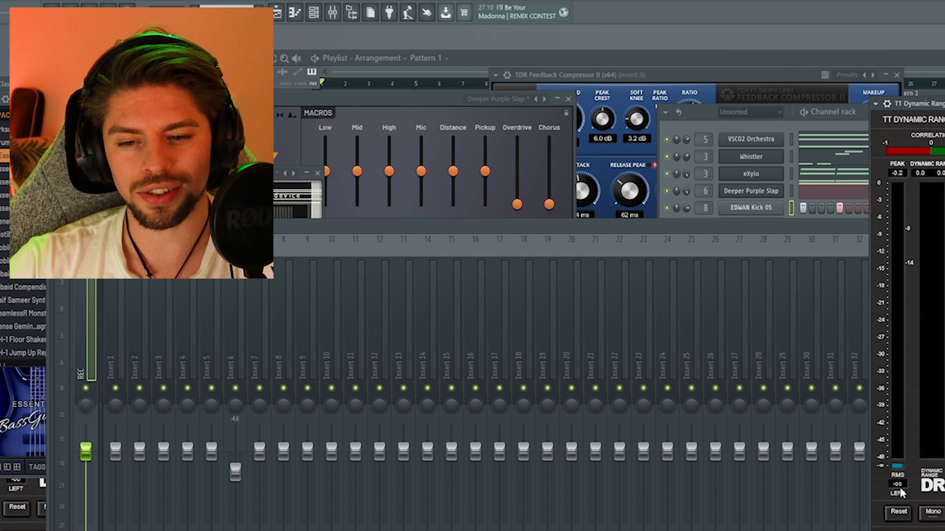
pyautogui.click(944, 104)
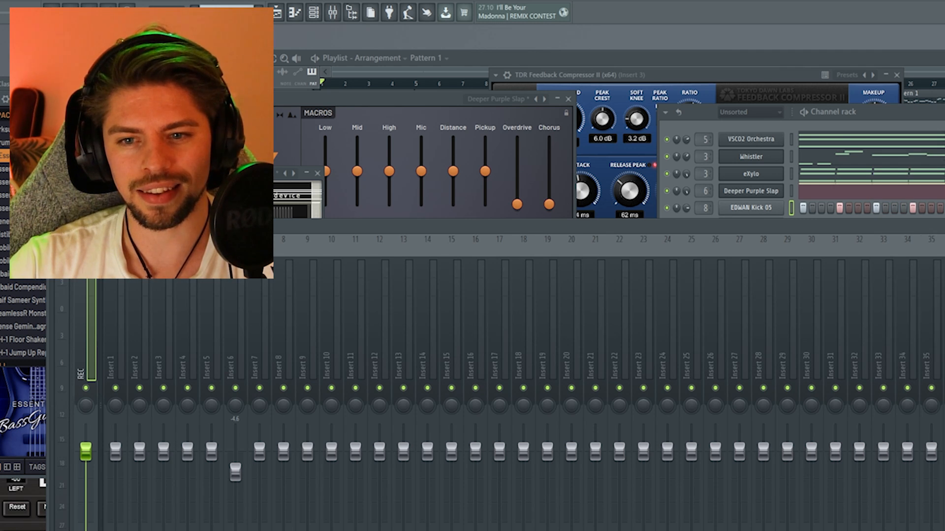
pyautogui.moveTo(943, 228)
pyautogui.mouseDown()
pyautogui.moveTo(898, 224)
pyautogui.moveTo(928, 221)
pyautogui.moveTo(944, 236)
pyautogui.mouseUp()
pyautogui.moveTo(826, 218); pyautogui.dragTo(836, 227)
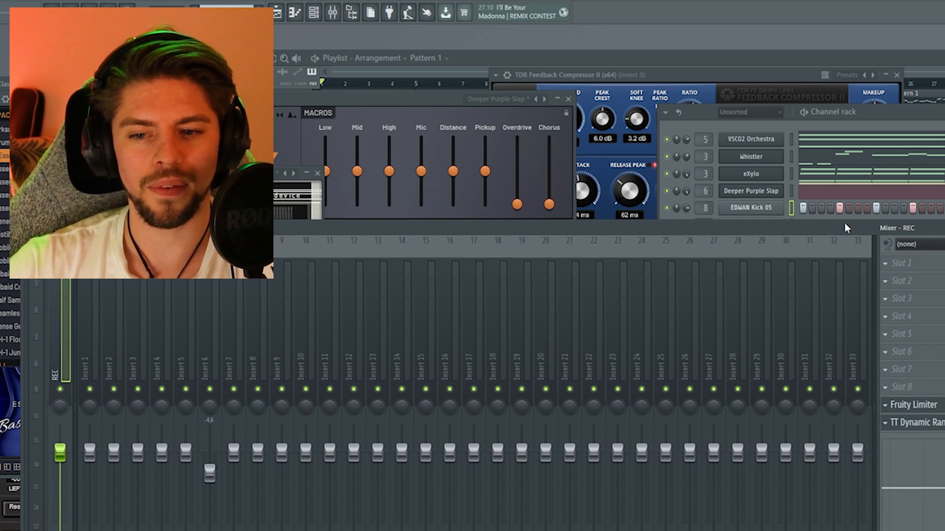
pyautogui.moveTo(844, 223)
pyautogui.mouseDown()
pyautogui.moveTo(845, 277)
pyautogui.moveTo(851, 250)
pyautogui.moveTo(842, 235)
pyautogui.mouseUp()
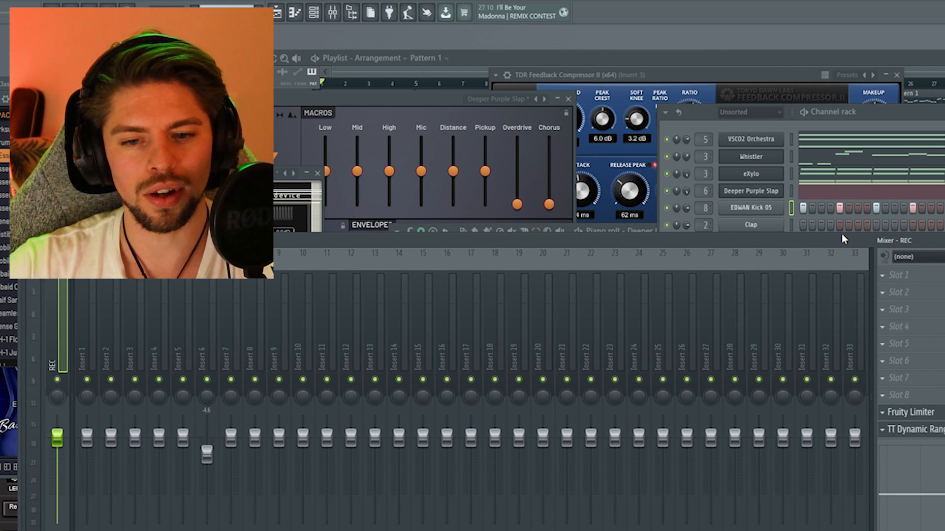
# Step: Bring the channel rack into full view, add EDWAN Clap 03 on every second kick during playback and route it to mixer insert 11
pyautogui.press('space')
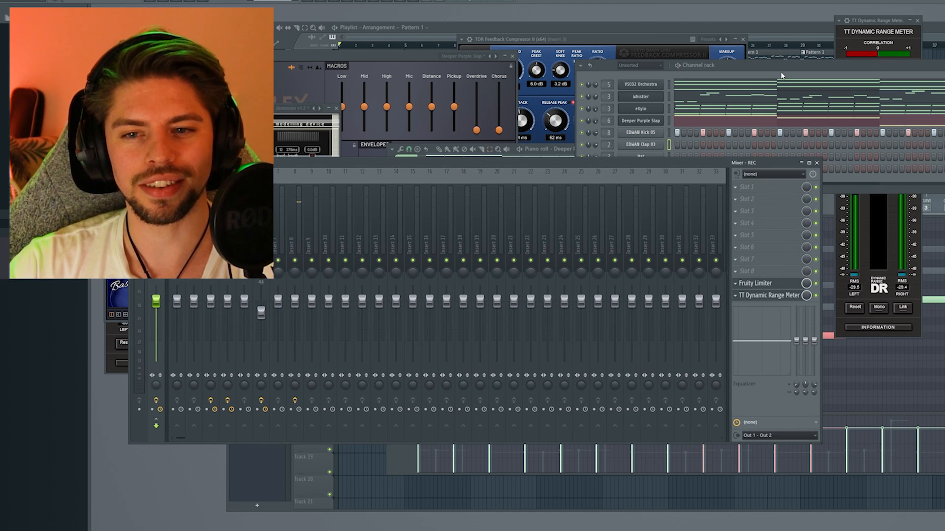
pyautogui.moveTo(786, 65); pyautogui.dragTo(769, 40)
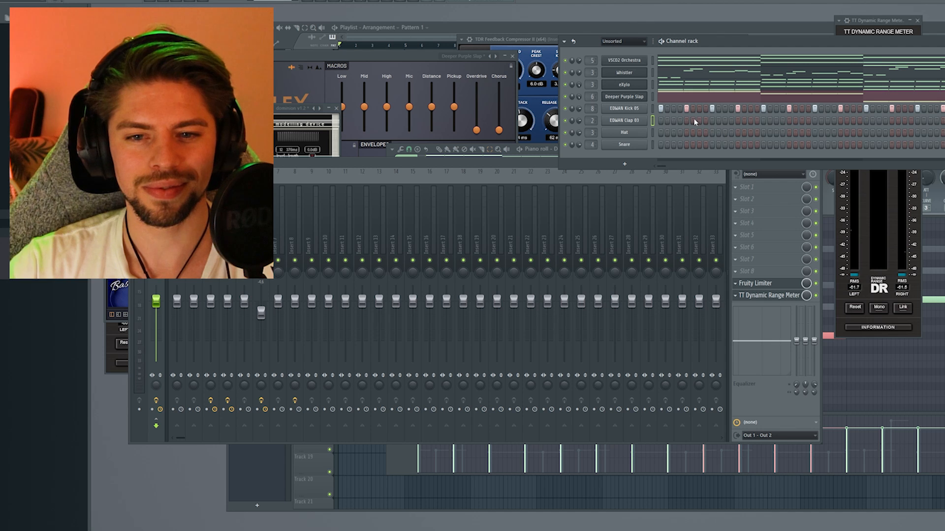
pyautogui.press('space')
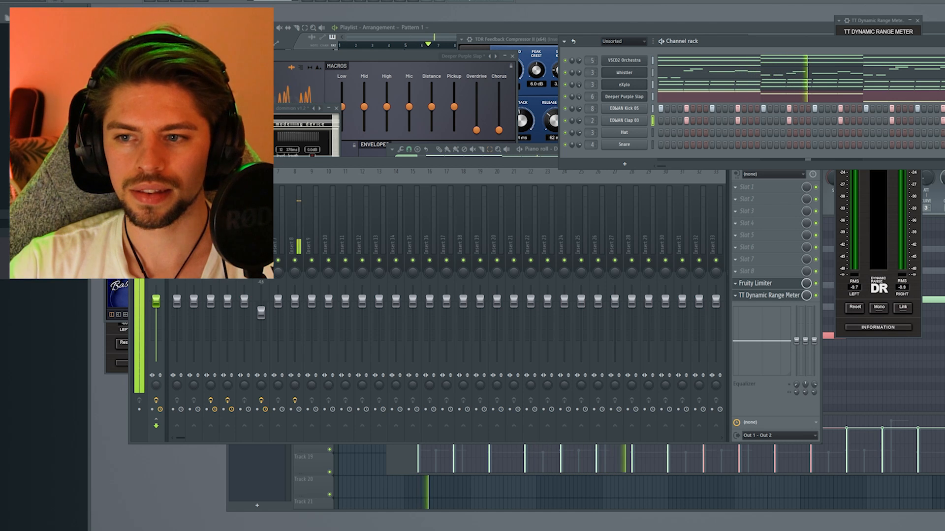
pyautogui.moveTo(590, 120); pyautogui.dragTo(591, 102)
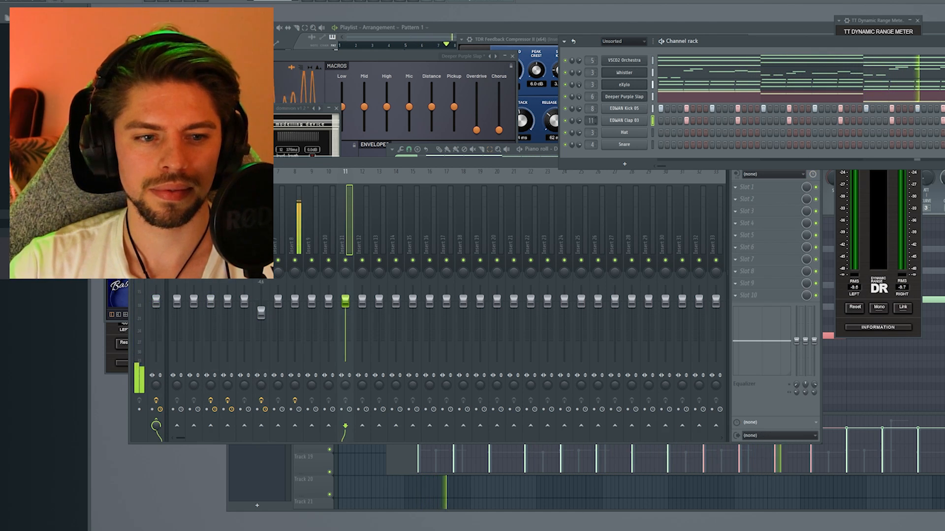
# Step: Name mixer insert 14 "reverb" and load Fruity Reeverb 2 on it
pyautogui.click(349, 244)
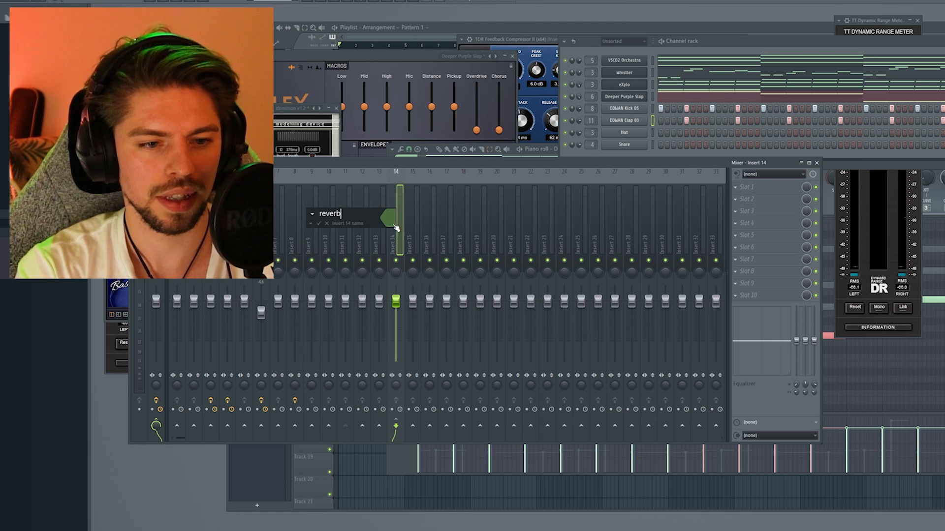
pyautogui.click(783, 246)
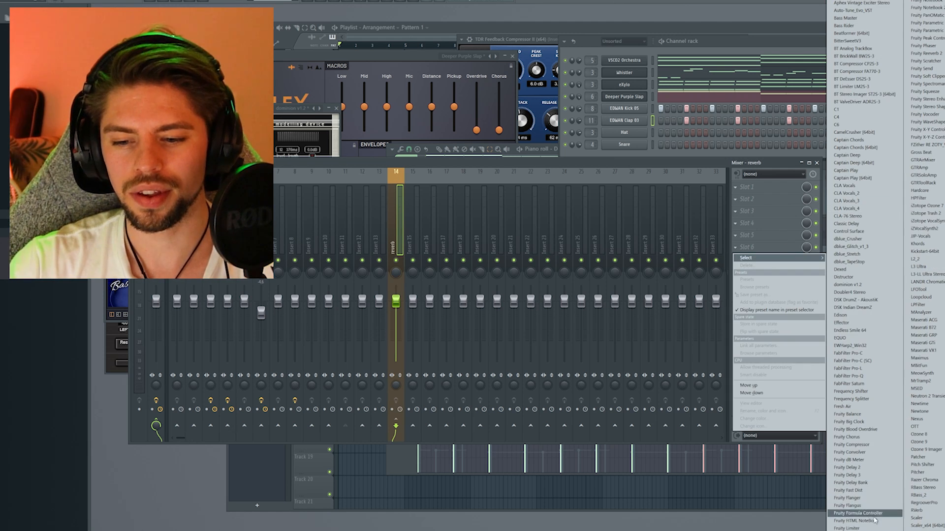
pyautogui.click(924, 54)
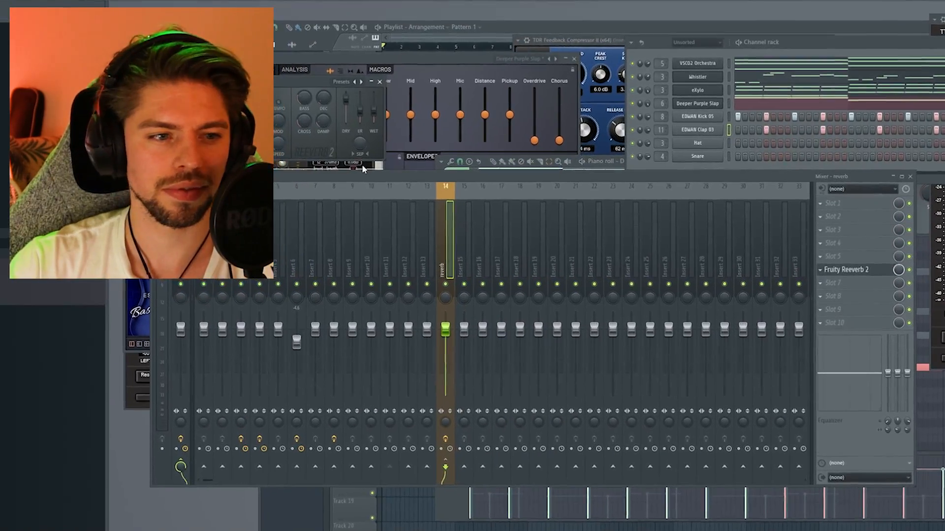
# Step: During playback, turn Fruity Reeverb 2's dry level down and lower the reverb track's fader to about -1.4 dB
pyautogui.press('space')
pyautogui.moveTo(346, 99); pyautogui.dragTo(346, 122)
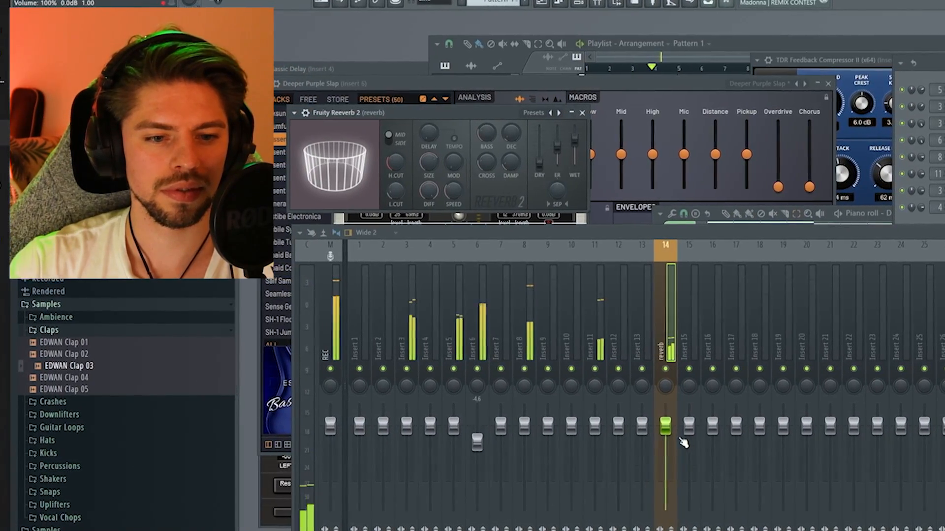
pyautogui.moveTo(628, 416); pyautogui.dragTo(634, 422)
# Step: Audition the clap's insert 11 in solo, then isolate the kick's insert 8 together with the bass on insert 6
pyautogui.rightClick(600, 368)
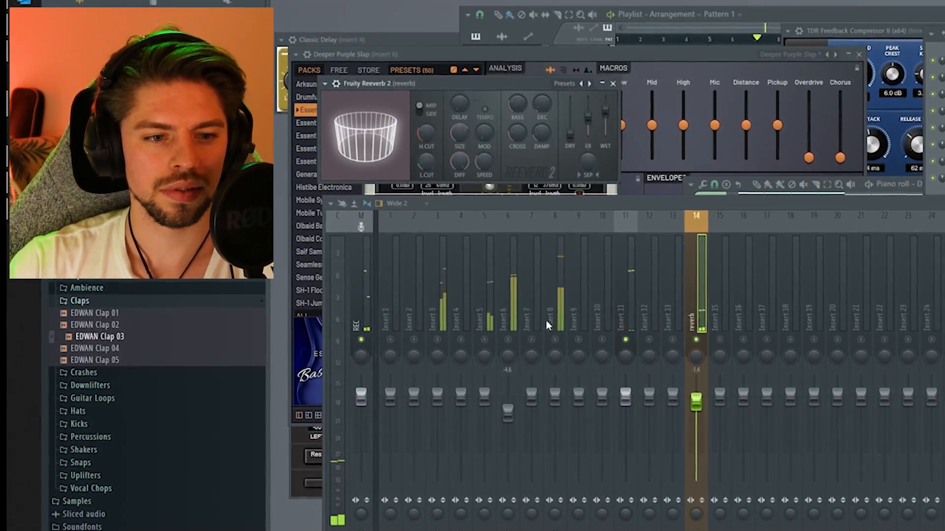
pyautogui.rightClick(556, 347)
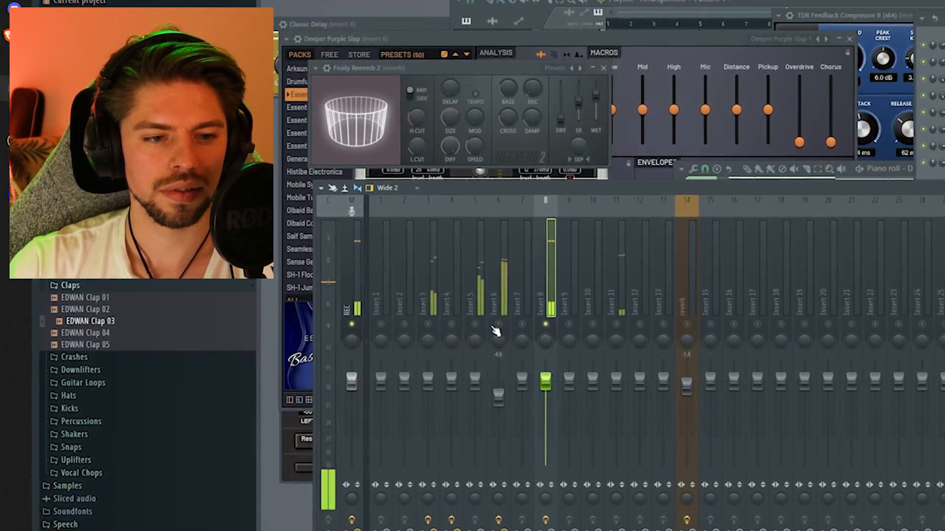
pyautogui.rightClick(498, 325)
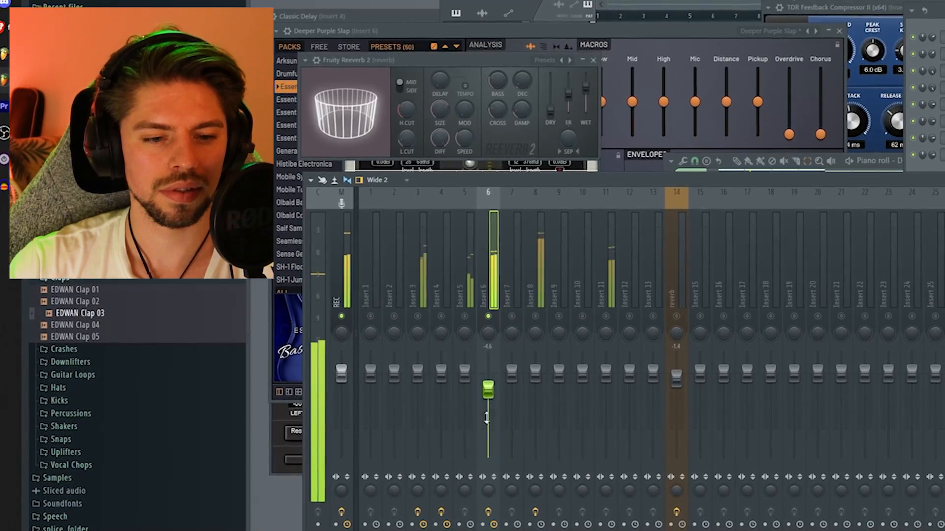
pyautogui.click(543, 287)
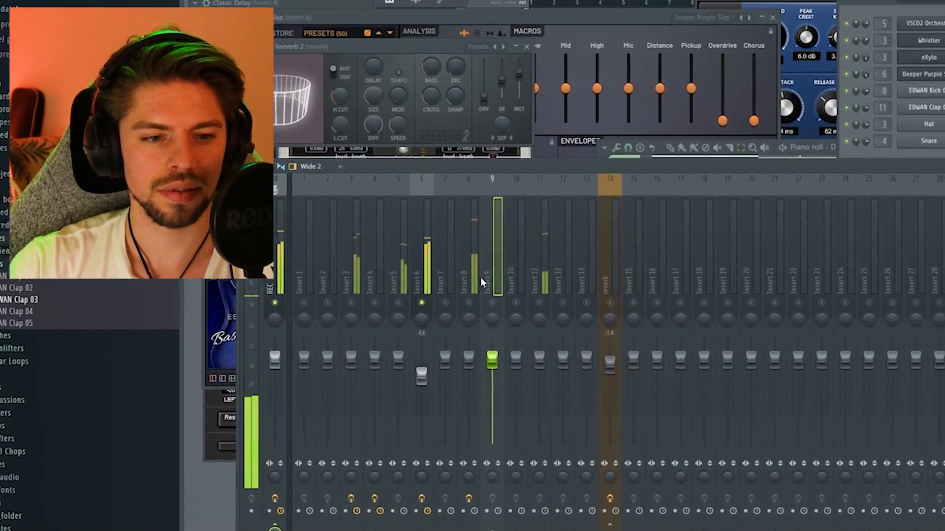
# Step: Sidechain the kick's insert 8 to the bass on insert 6 and load Fruity Limiter on insert 6
pyautogui.click(531, 313)
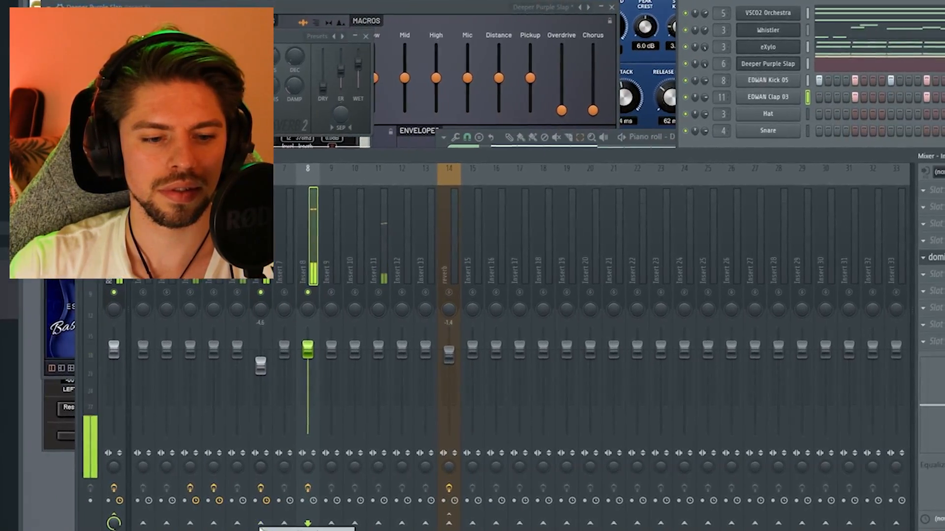
pyautogui.rightClick(381, 529)
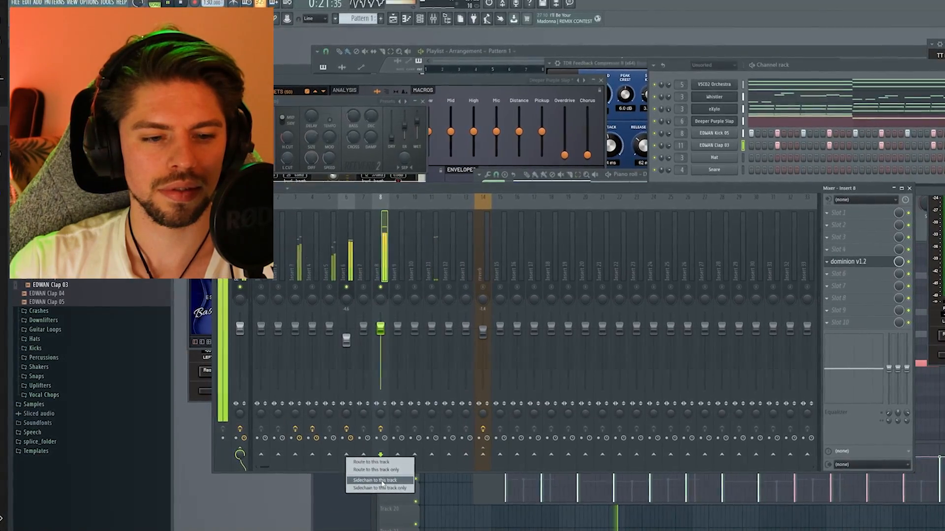
pyautogui.click(354, 481)
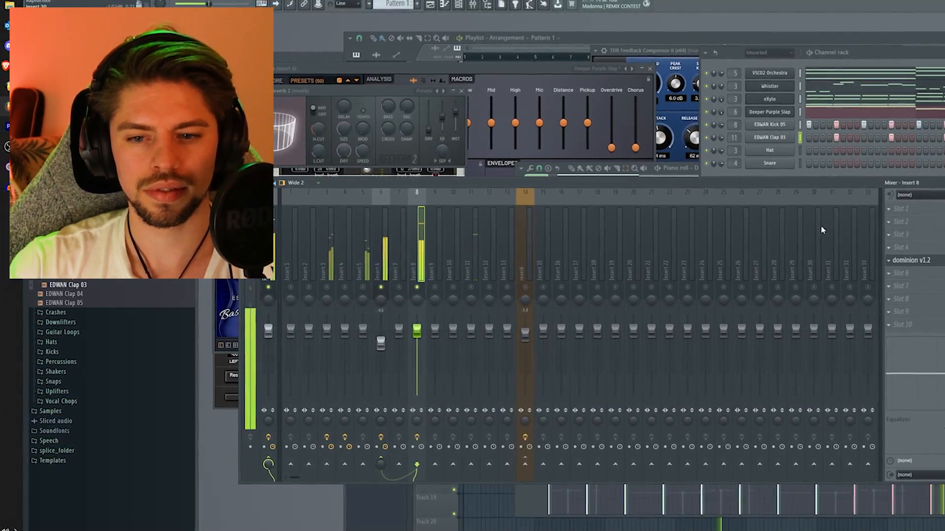
pyautogui.press('Left')
pyautogui.press('Left')
pyautogui.click(894, 286)
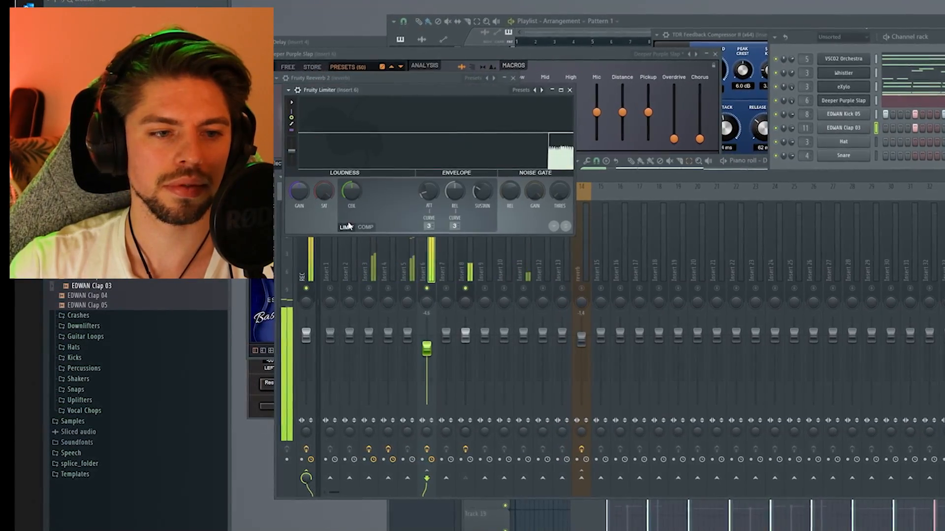
# Step: Set Fruity Limiter to compressor mode with sidechain input 1, lowering the threshold and raising the ratio so the kick ducks the bass
pyautogui.click(359, 227)
pyautogui.moveTo(355, 197); pyautogui.dragTo(354, 215)
pyautogui.rightClick(461, 226)
pyautogui.click(480, 240)
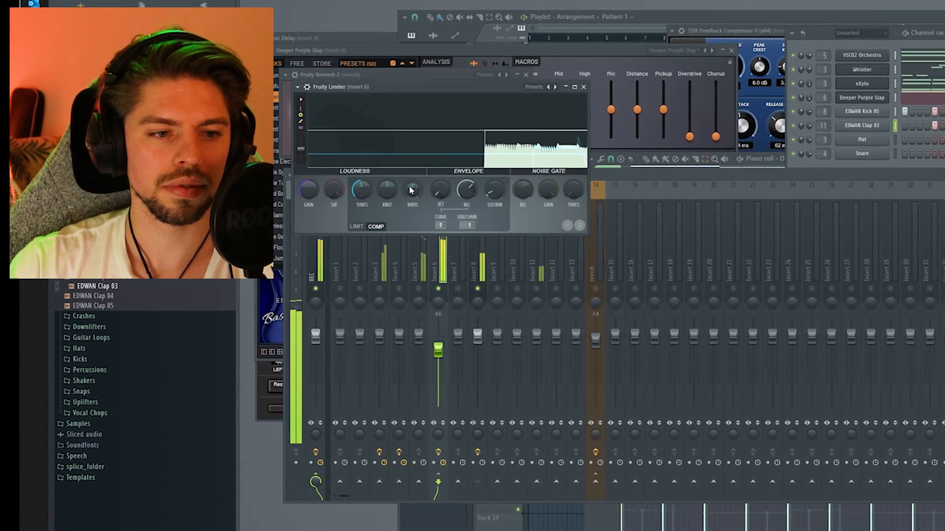
pyautogui.moveTo(402, 195); pyautogui.dragTo(401, 190)
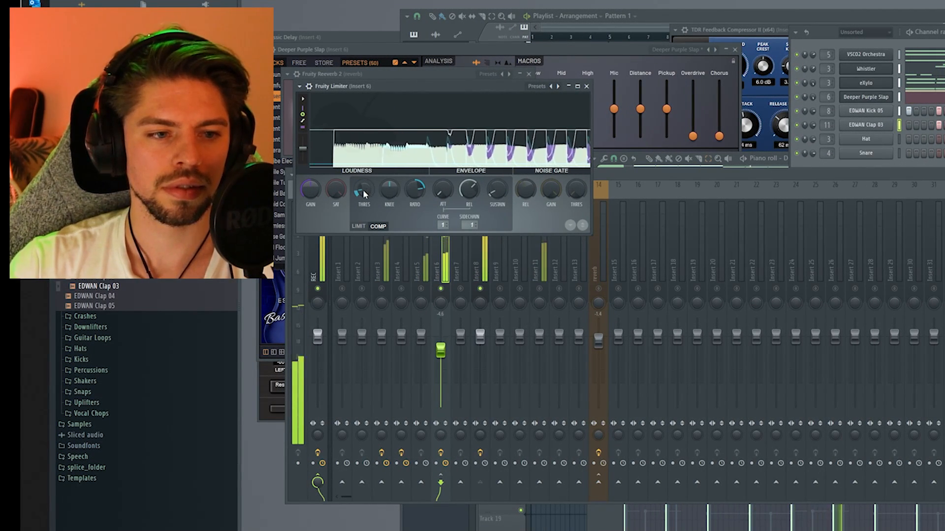
pyautogui.click(586, 86)
# Step: Unmute the orchestra's insert 5 alongside the kick and bass, and lower its fader
pyautogui.click(421, 289)
pyautogui.click(422, 272)
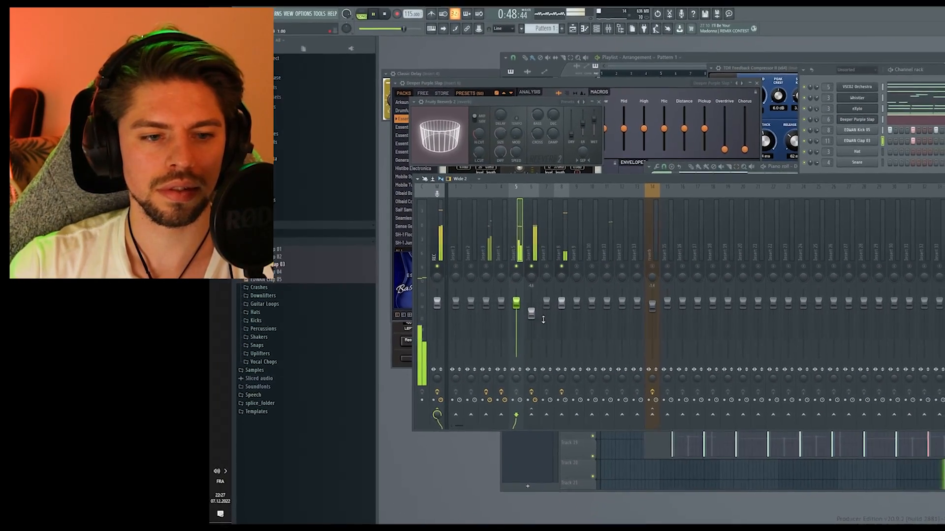
pyautogui.click(539, 236)
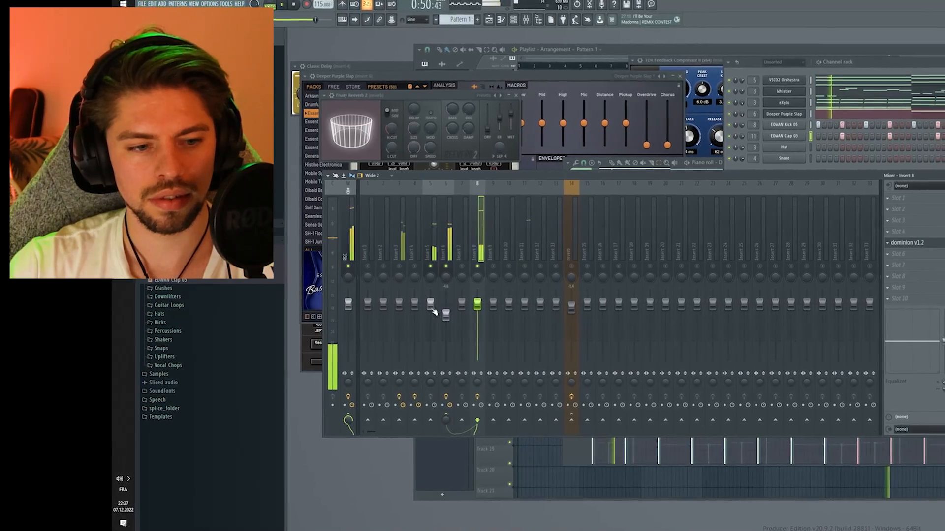
pyautogui.moveTo(452, 302); pyautogui.dragTo(452, 315)
# Step: Send insert 5 to the reverb track, lower its fader a little further and widen its stereo separation
pyautogui.click(544, 426)
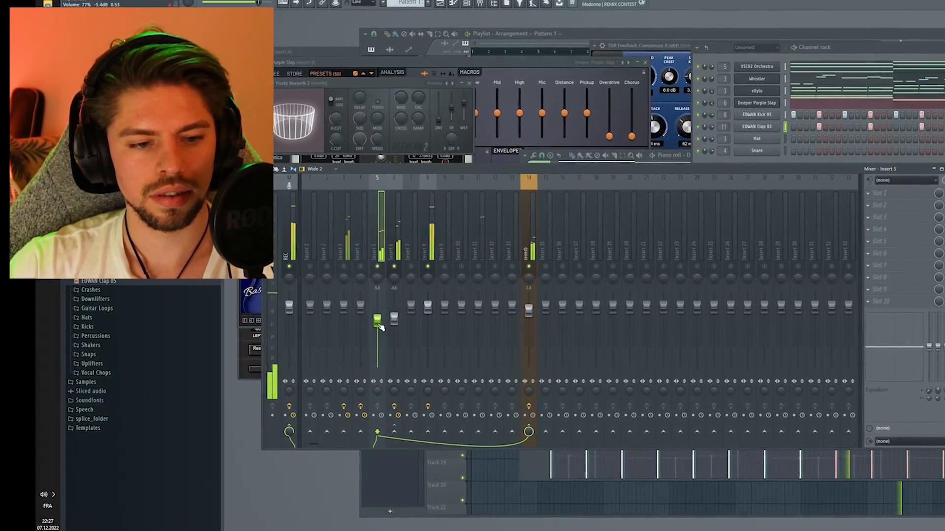
pyautogui.moveTo(382, 321); pyautogui.dragTo(382, 326)
pyautogui.moveTo(382, 390); pyautogui.dragTo(382, 411)
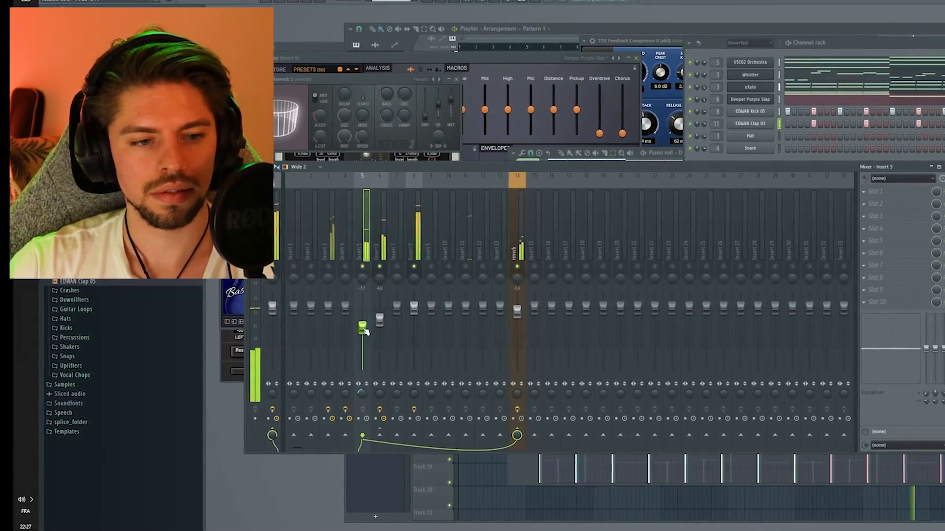
# Step: Unmute insert 3 and move the Whistler to its own insert 2, sending both inserts to the reverb track
pyautogui.click(330, 268)
pyautogui.click(512, 436)
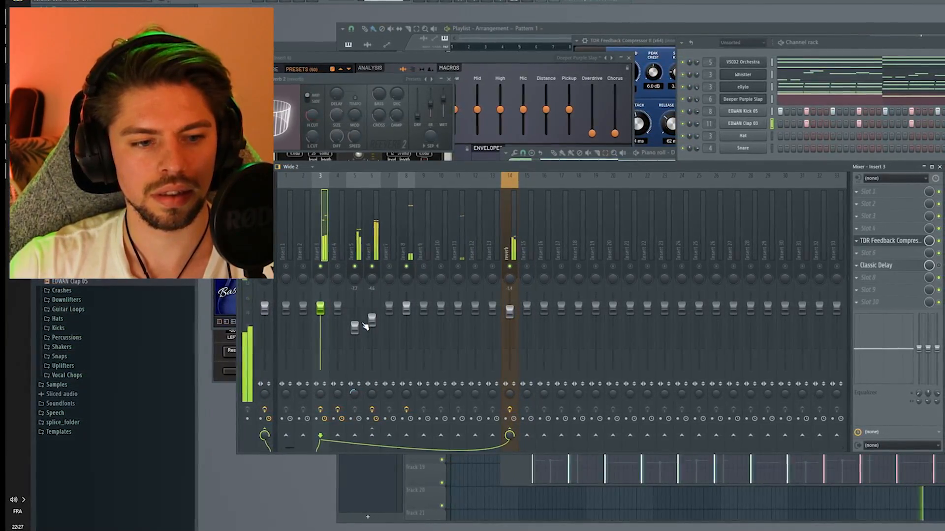
pyautogui.click(704, 88)
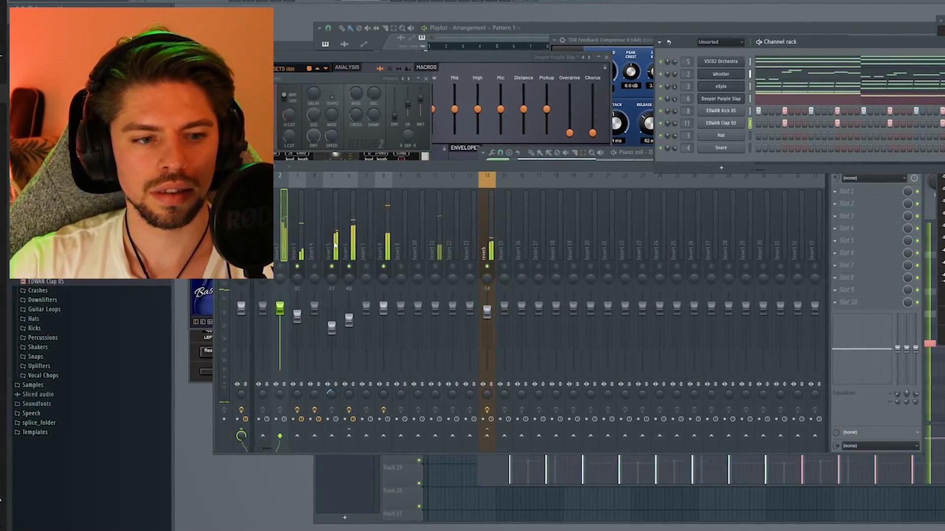
pyautogui.click(482, 435)
pyautogui.scroll(-3, 267, 325)
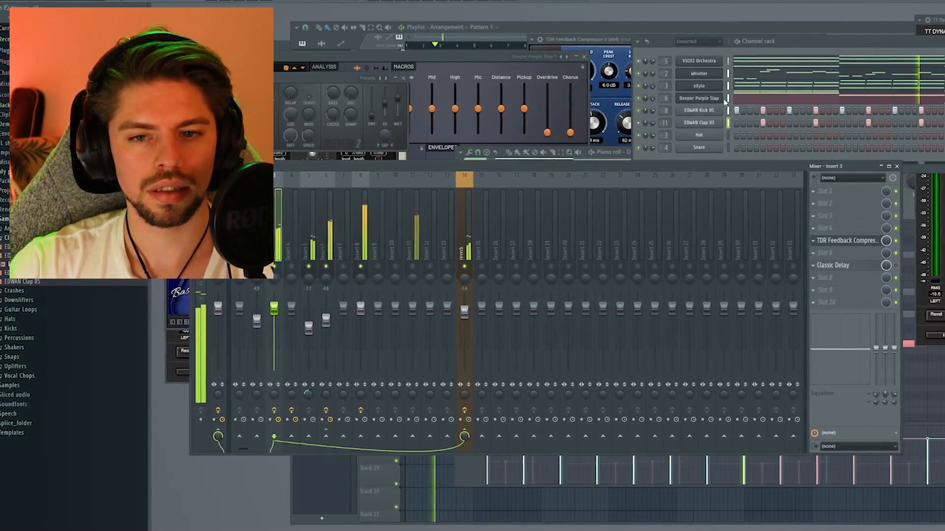
# Step: Transpose all eXylo notes up an octave with reduced velocities, and raise insert 3's fader to compensate
pyautogui.click(781, 88)
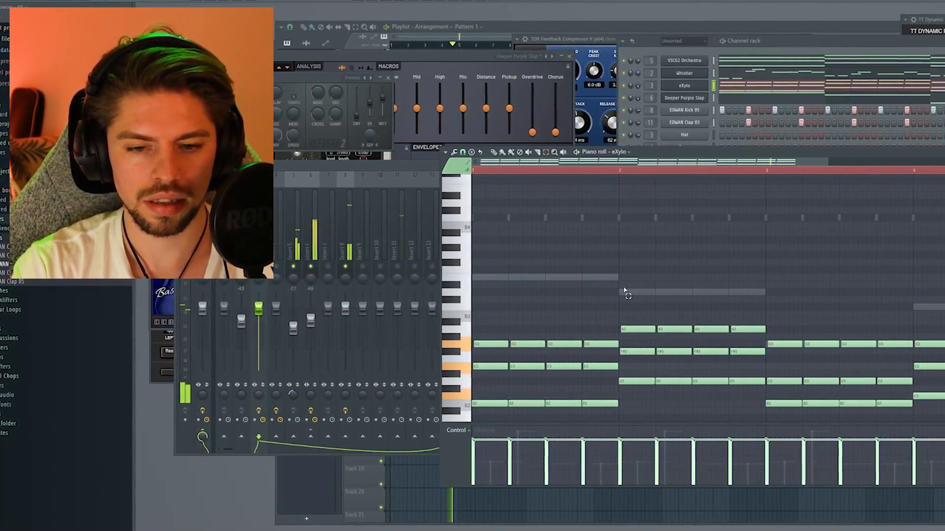
pyautogui.scroll(-6, 642, 307)
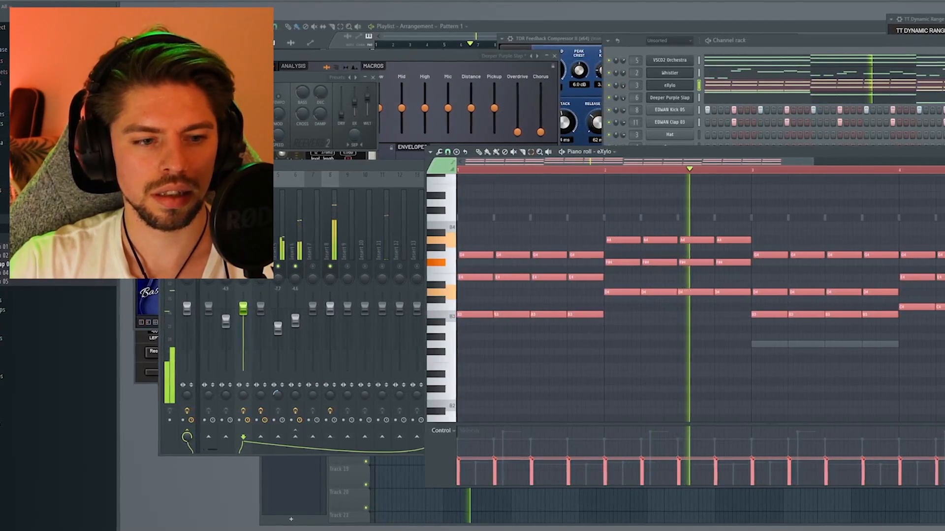
pyautogui.moveTo(243, 308); pyautogui.dragTo(250, 296)
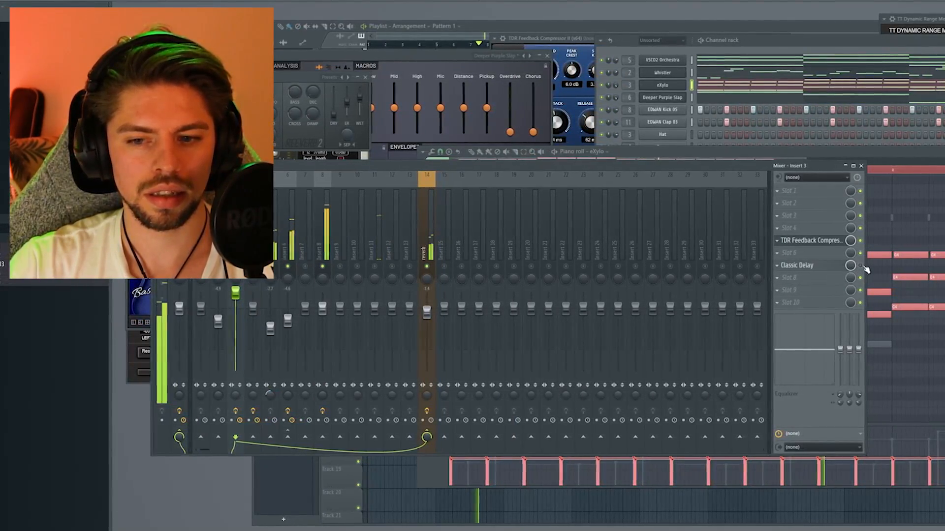
# Step: Open the Classic Delay on insert 3 and add a Classic Delay to the Whistler's insert 2
pyautogui.click(799, 268)
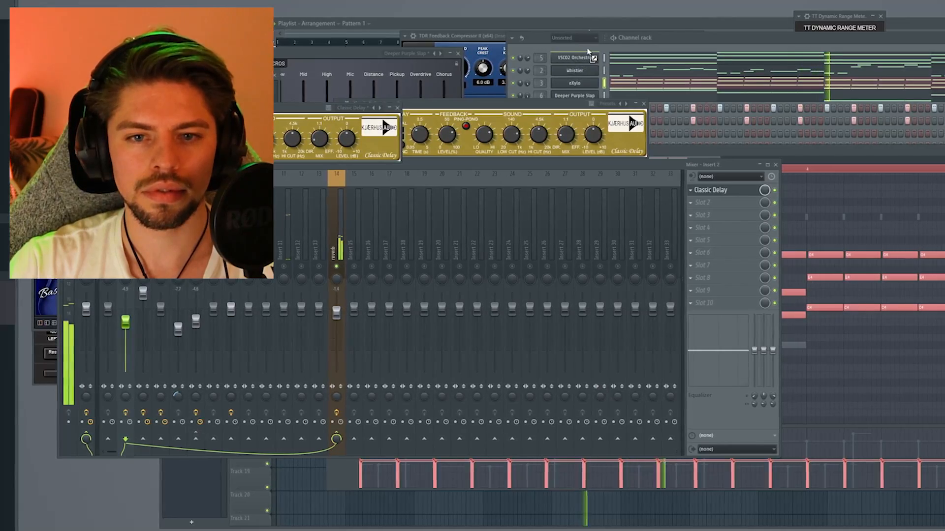
# Step: Add the EDWAN Hat 02 sample as a channel playing on every step, route it to insert 9 and adjust its channel volume
pyautogui.moveTo(587, 50); pyautogui.dragTo(942, 59)
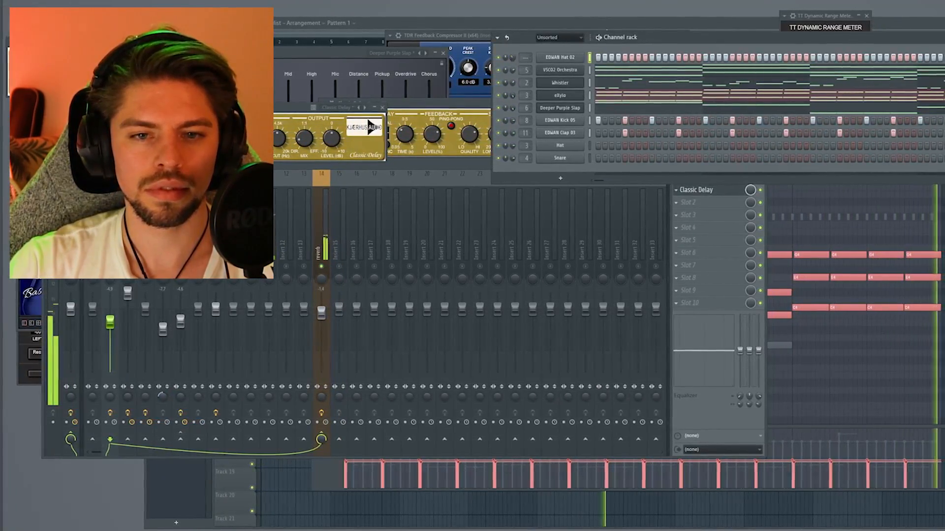
pyautogui.rightClick(517, 56)
pyautogui.click(516, 56)
pyautogui.moveTo(516, 57); pyautogui.dragTo(512, 38)
pyautogui.click(218, 236)
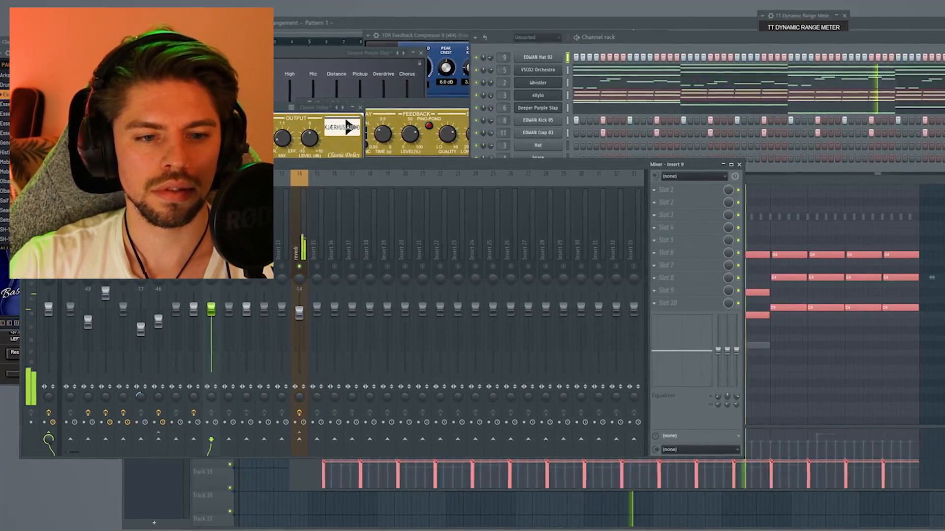
pyautogui.click(246, 241)
pyautogui.click(126, 261)
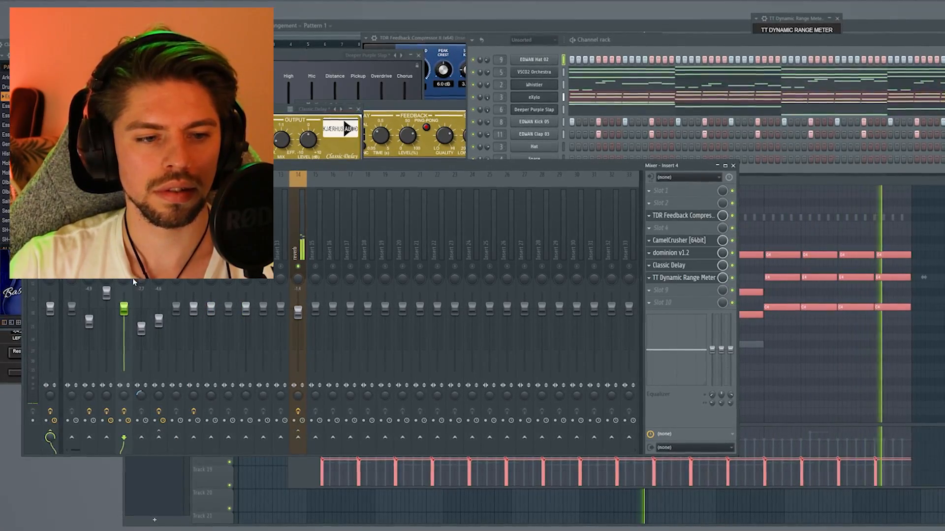
pyautogui.moveTo(487, 60); pyautogui.dragTo(487, 63)
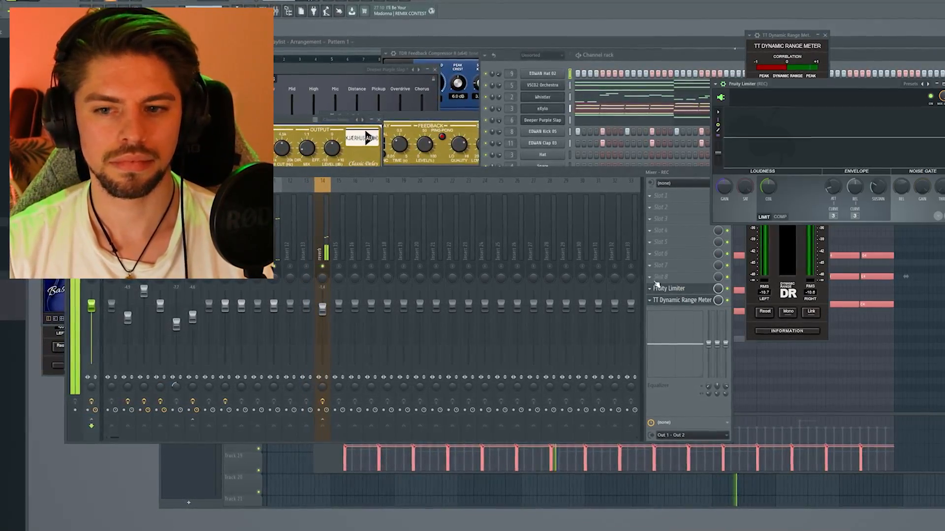
# Step: Set up Fruity Limiter on the master track and adjust the kick's dominion v1.2 transient shaping on insert 8
pyautogui.moveTo(802, 83); pyautogui.dragTo(345, 63)
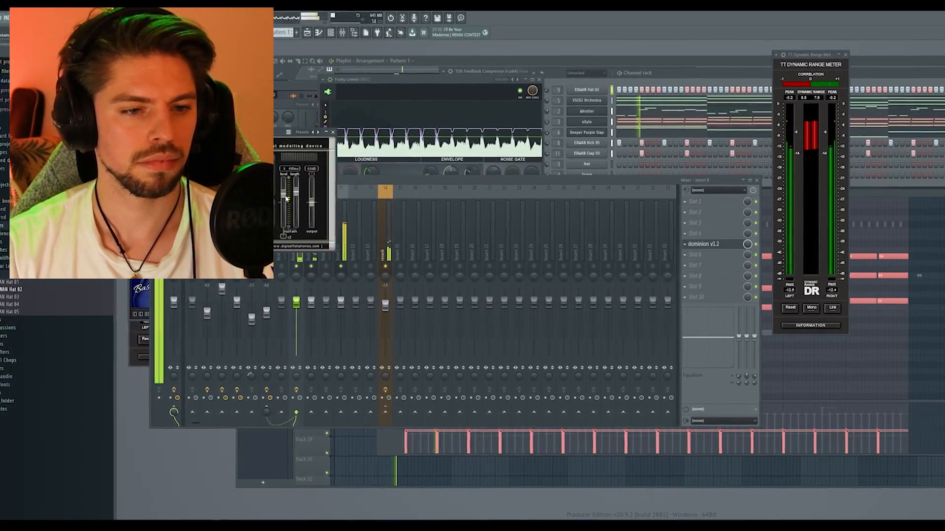
pyautogui.click(340, 134)
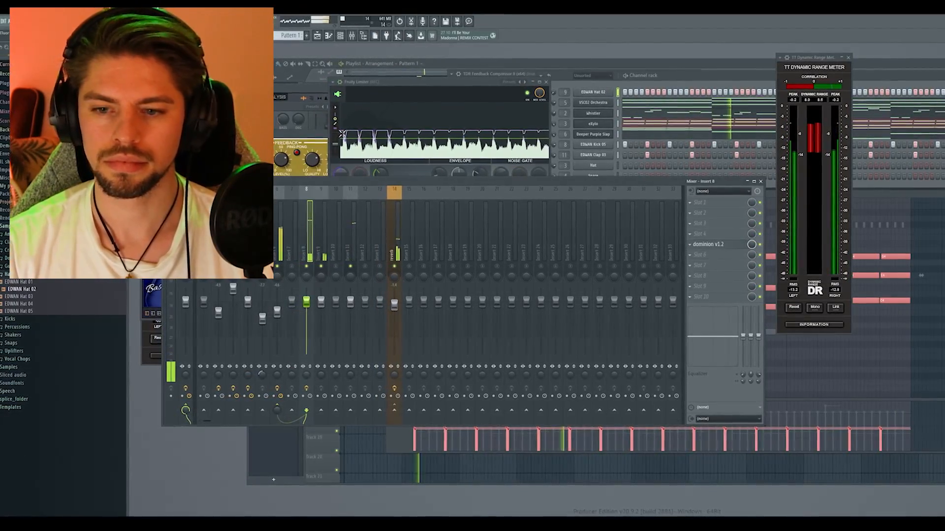